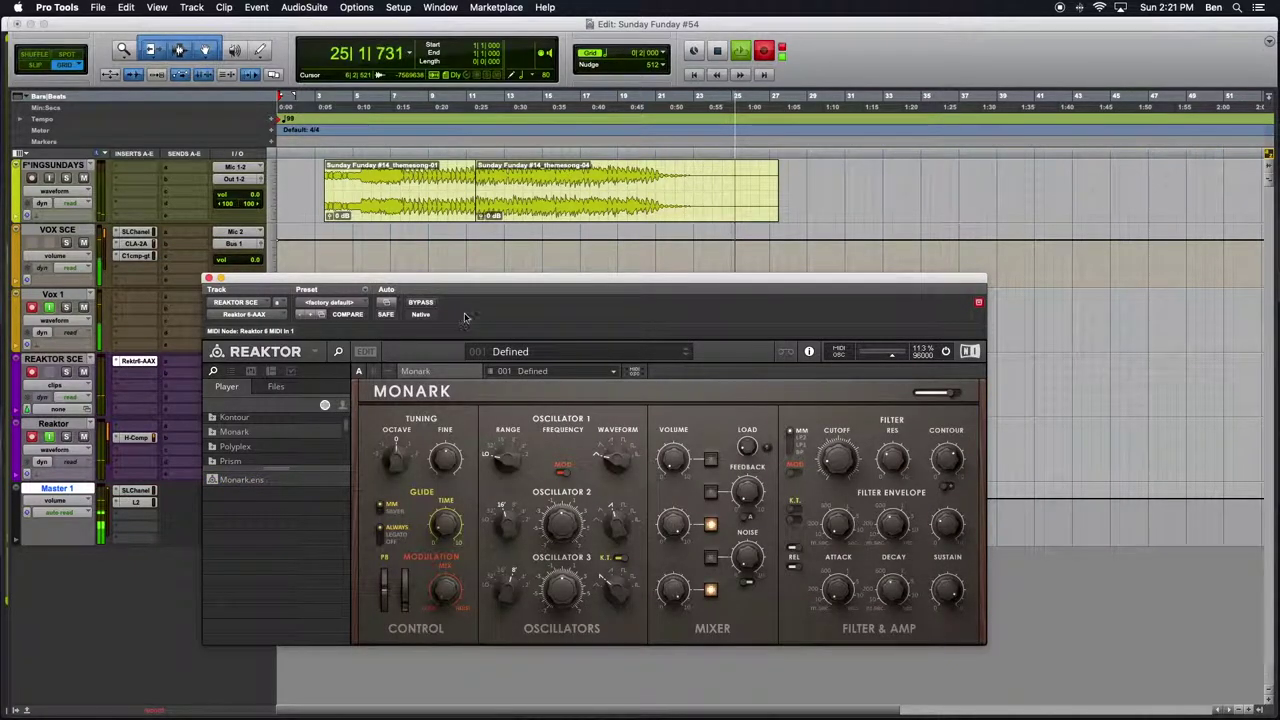
# Reposition the Reaktor plug-in window over the edit window's tracks and zoom the timeline out.
pyautogui.moveTo(427, 278); pyautogui.dragTo(533, 274)
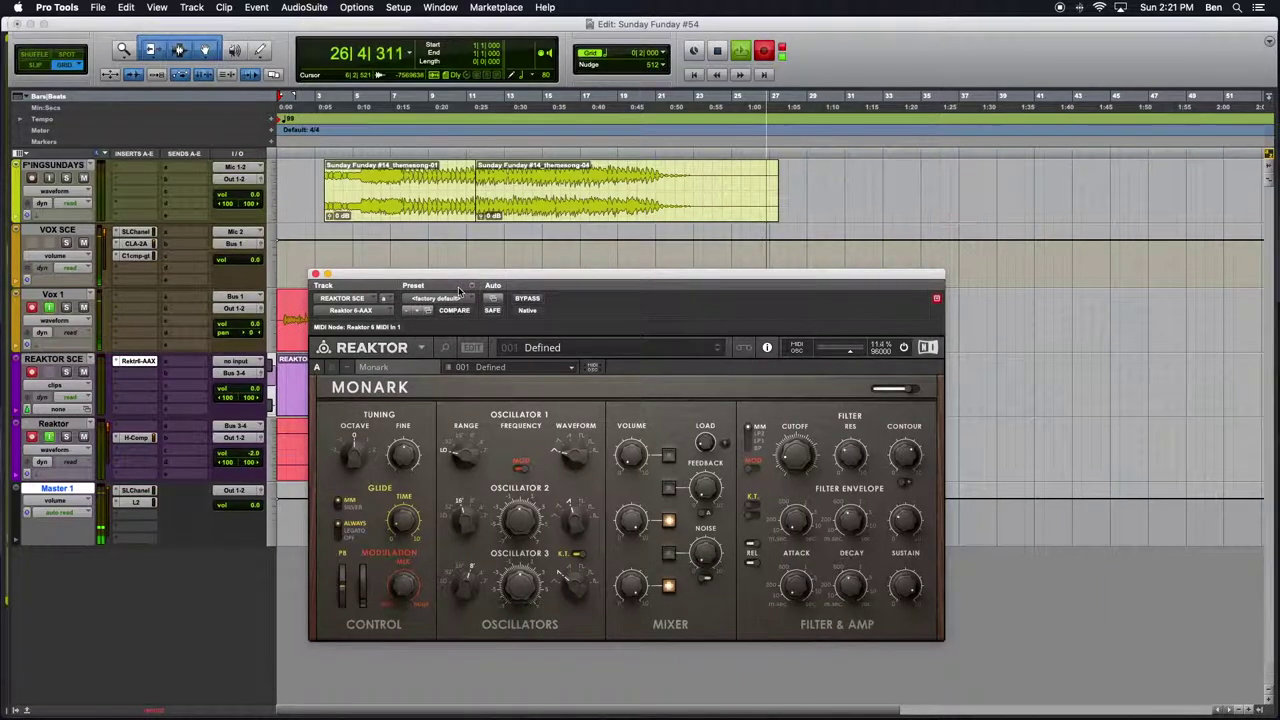
pyautogui.moveTo(469, 281); pyautogui.dragTo(563, 296)
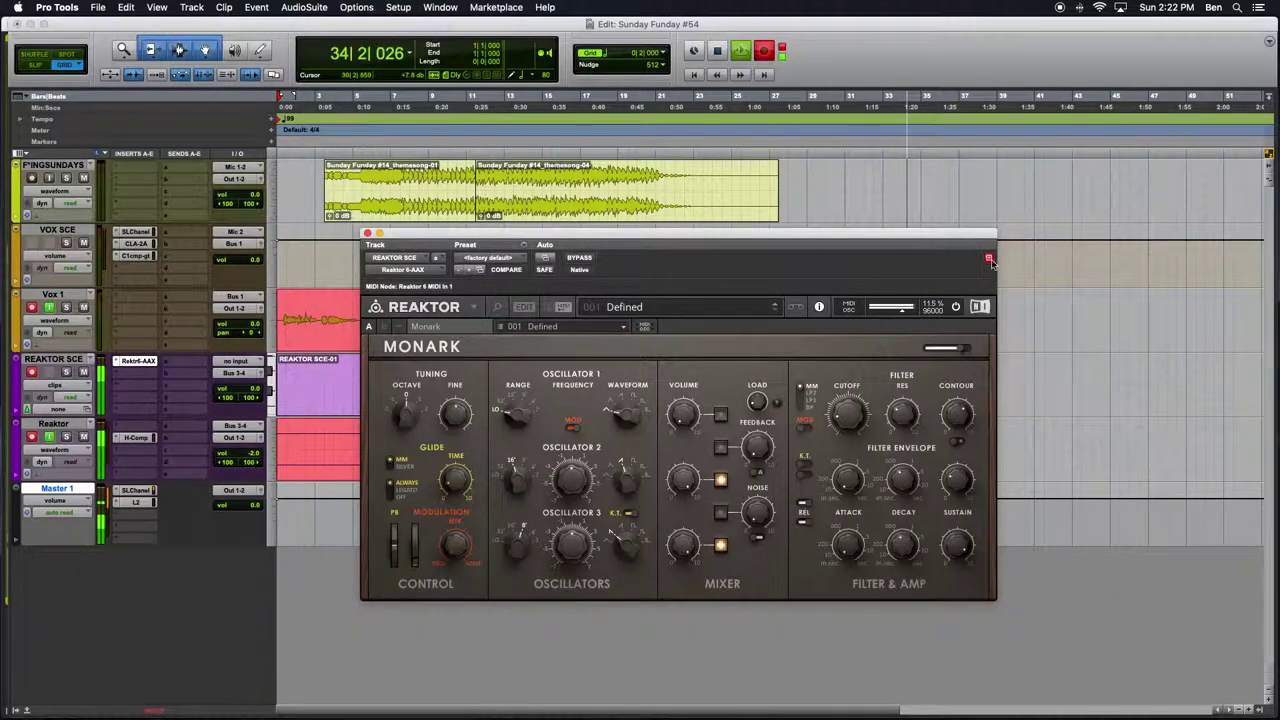
pyautogui.moveTo(897, 316); pyautogui.dragTo(892, 316)
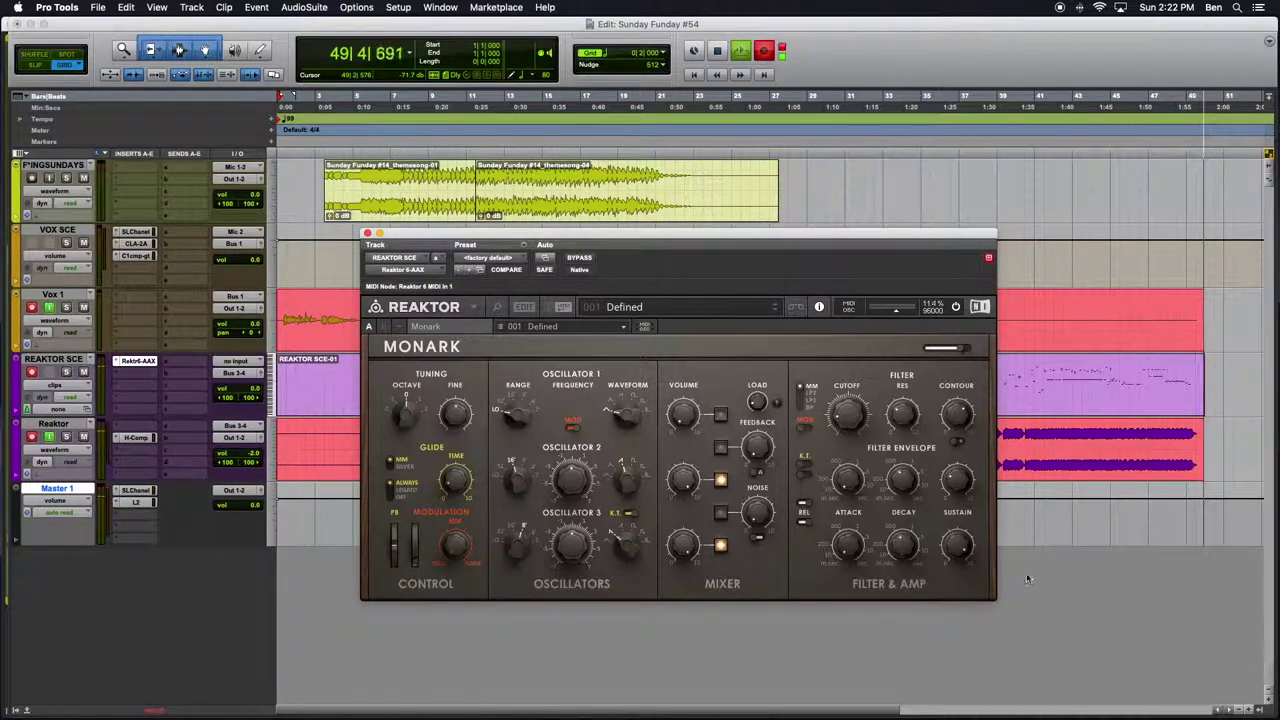
pyautogui.press('super+bracketleft')
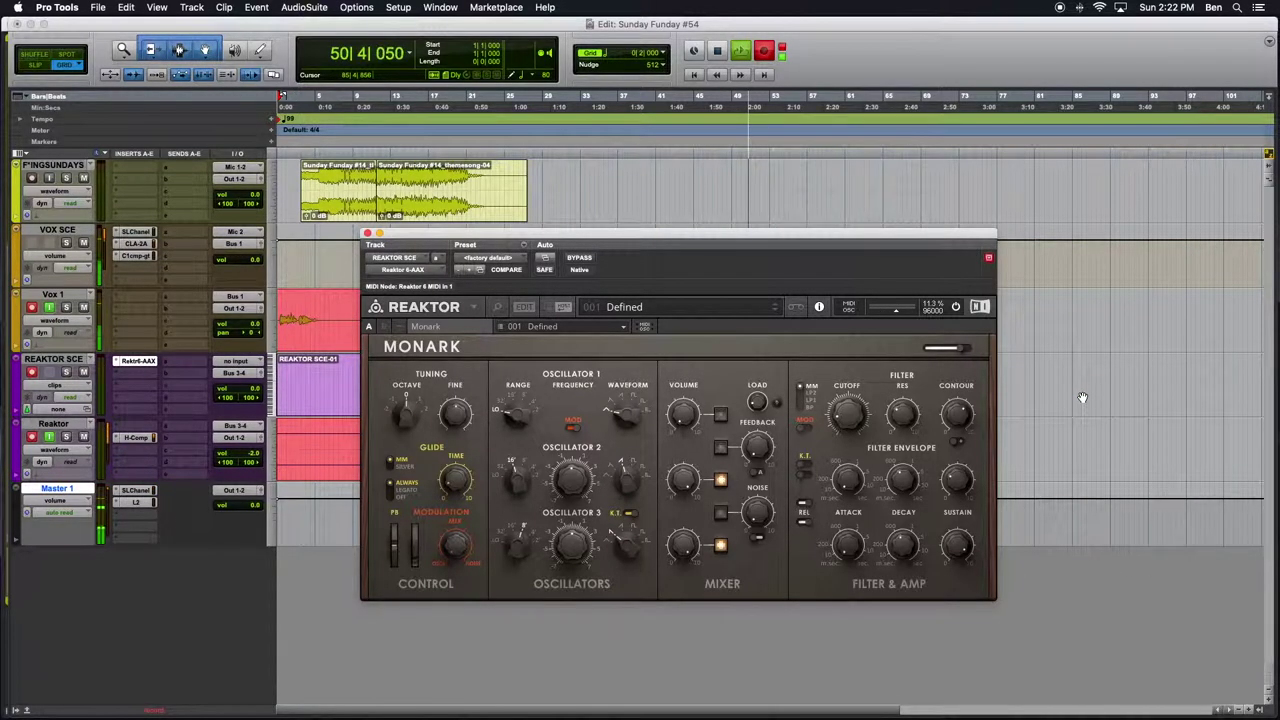
# Load the INIT - Monark snapshot from Monark's User Bank.
pyautogui.click(634, 312)
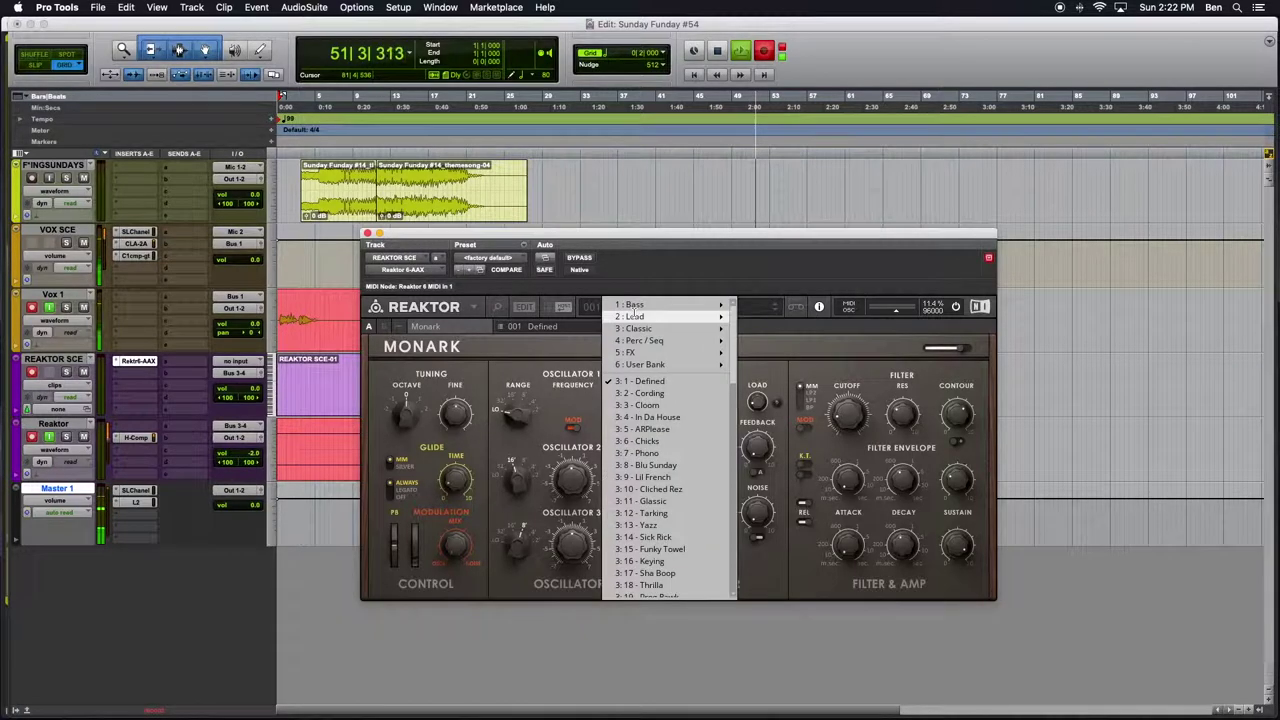
pyautogui.moveTo(634, 366)
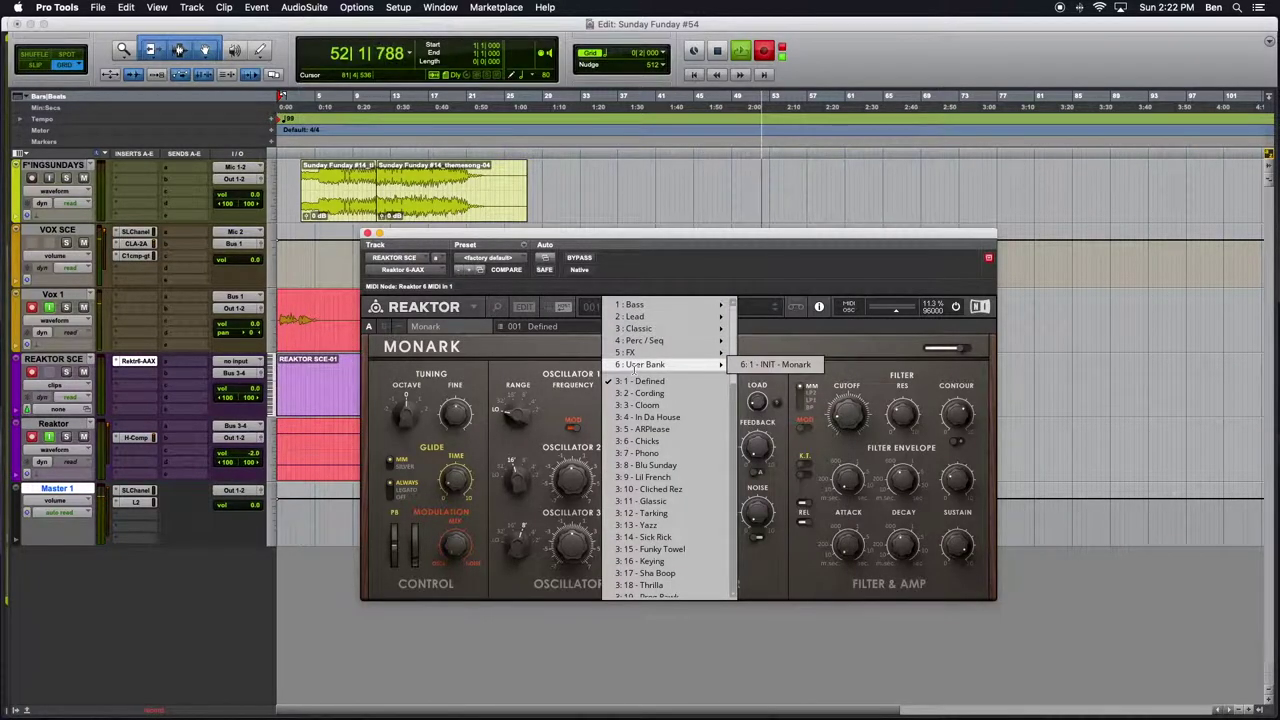
pyautogui.click(749, 366)
pyautogui.click(615, 307)
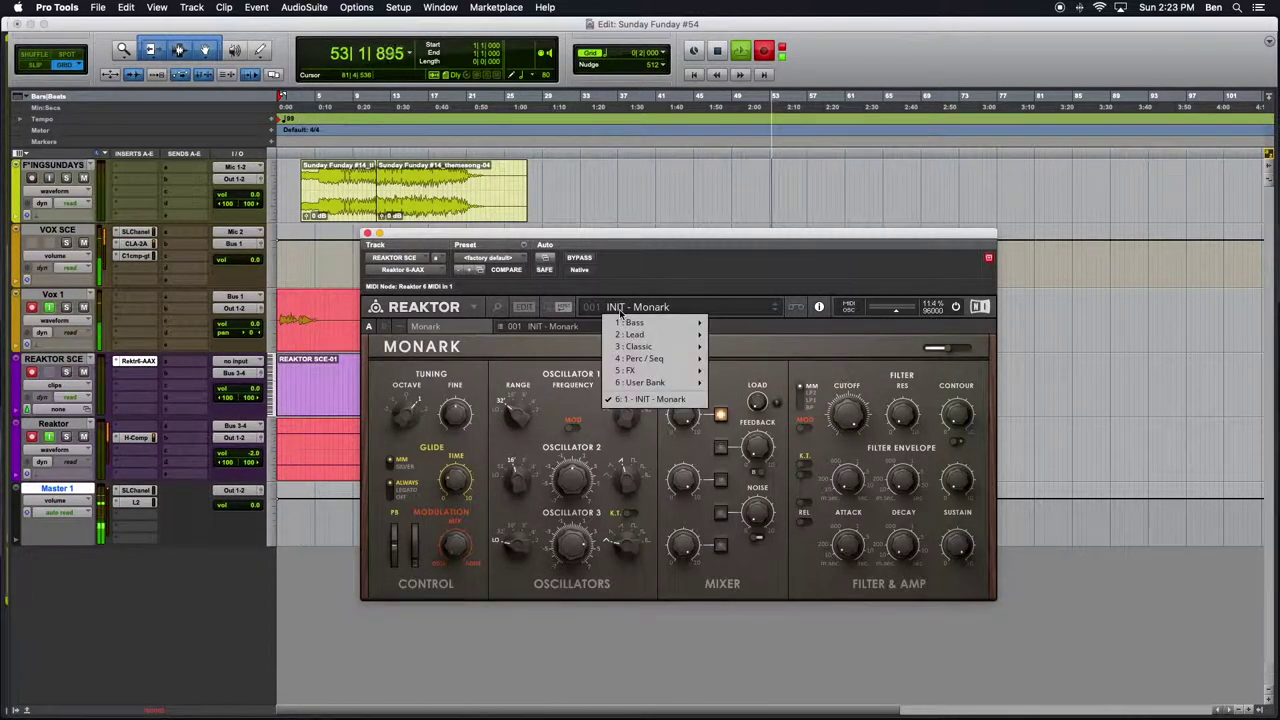
pyautogui.moveTo(660, 382)
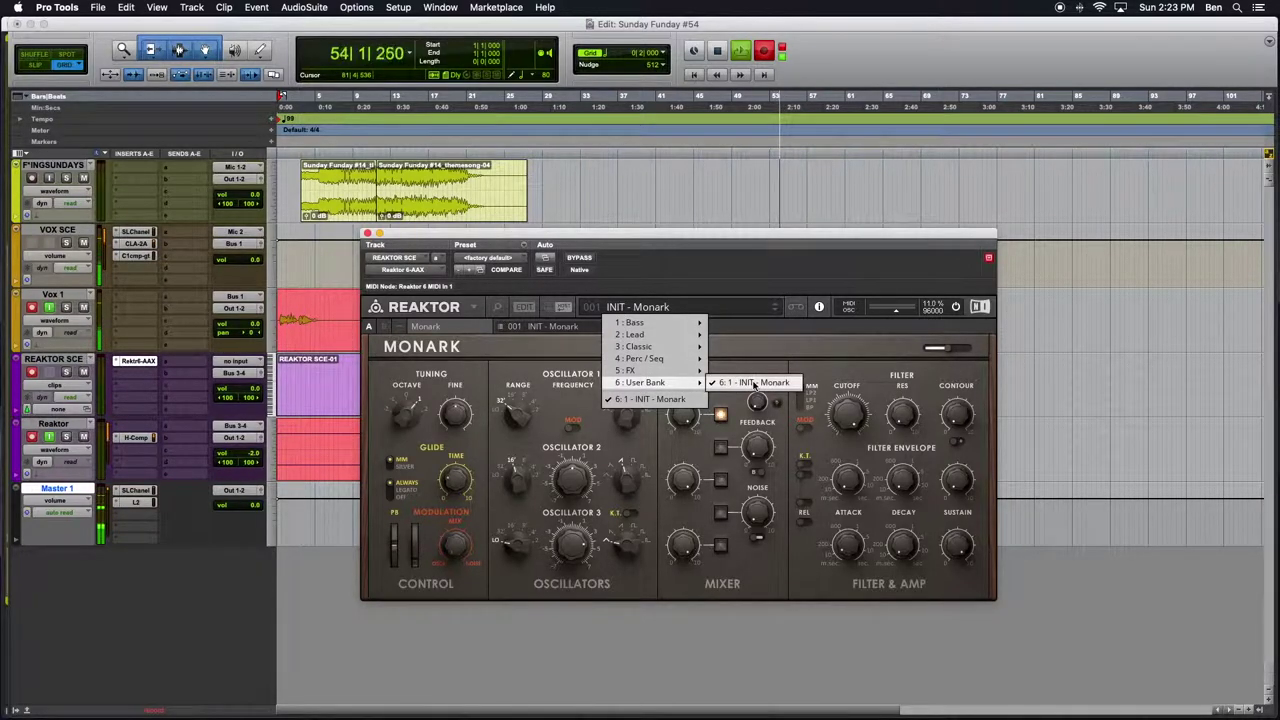
pyautogui.click(754, 384)
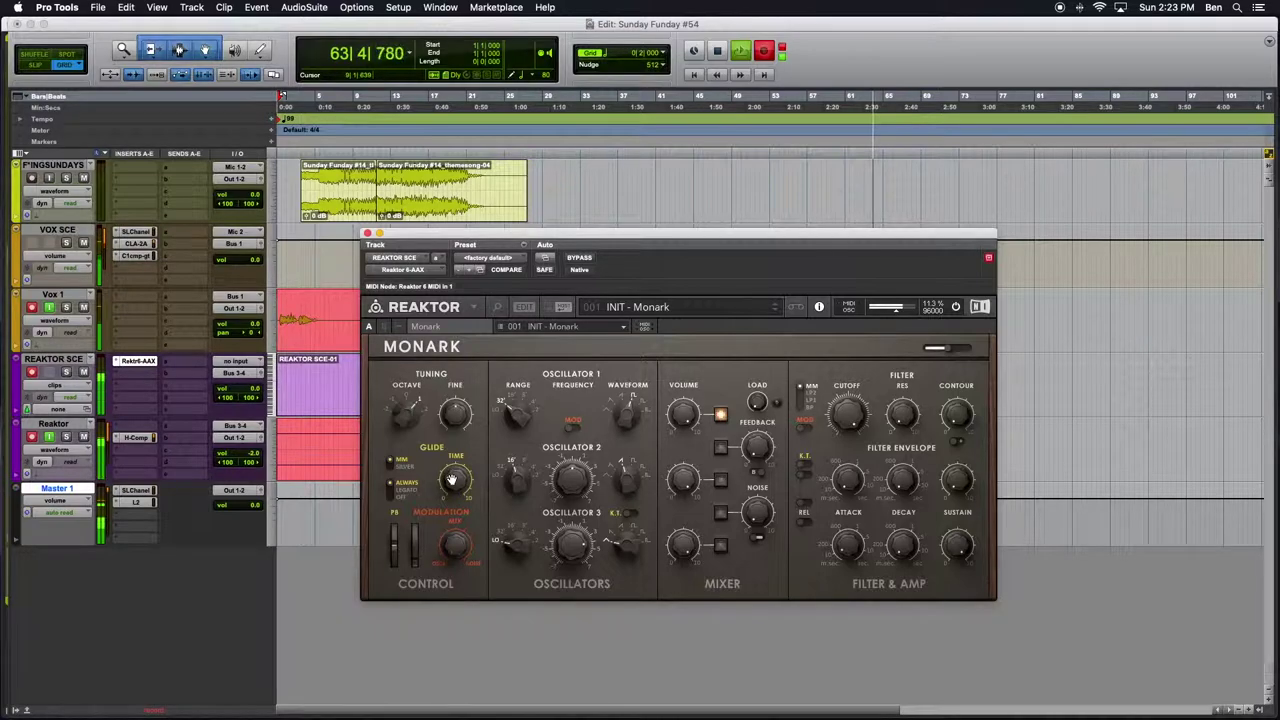
# Adjust the glide time and Oscillator 1's waveform, trying the Oscillator 1 and feedback switches in the mixer.
pyautogui.moveTo(452, 480); pyautogui.dragTo(457, 440)
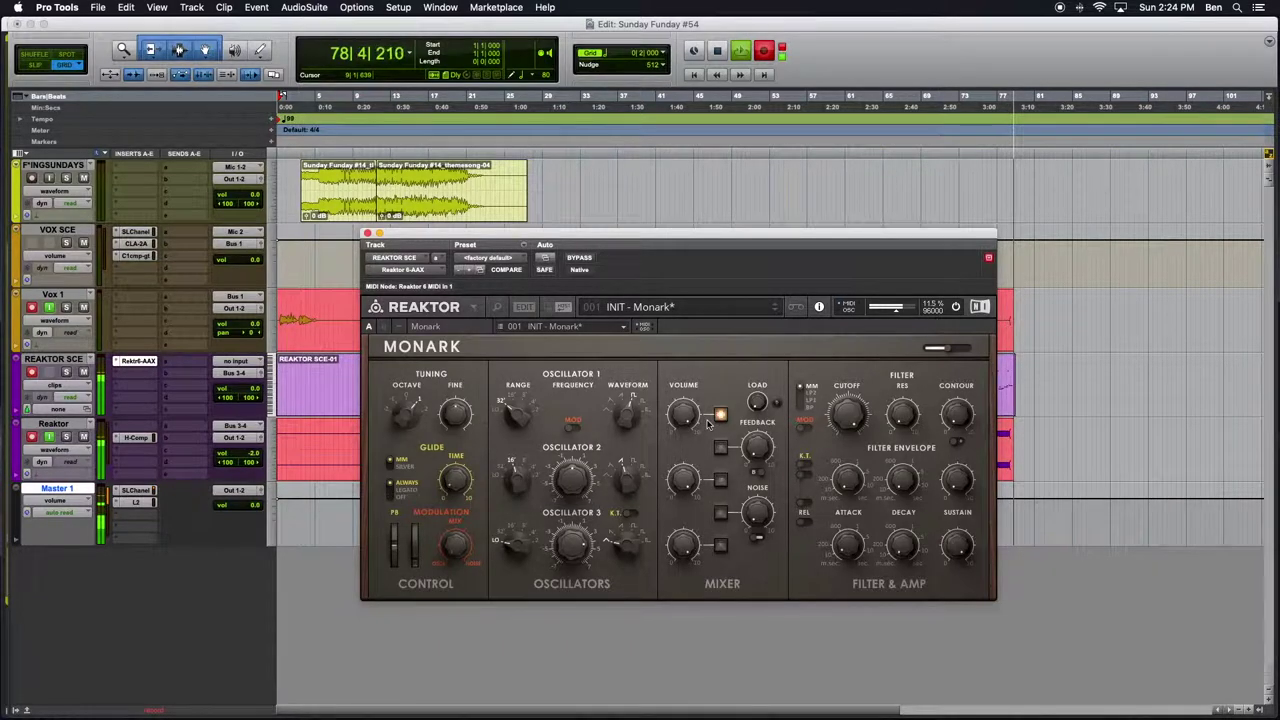
pyautogui.moveTo(620, 410); pyautogui.dragTo(625, 450)
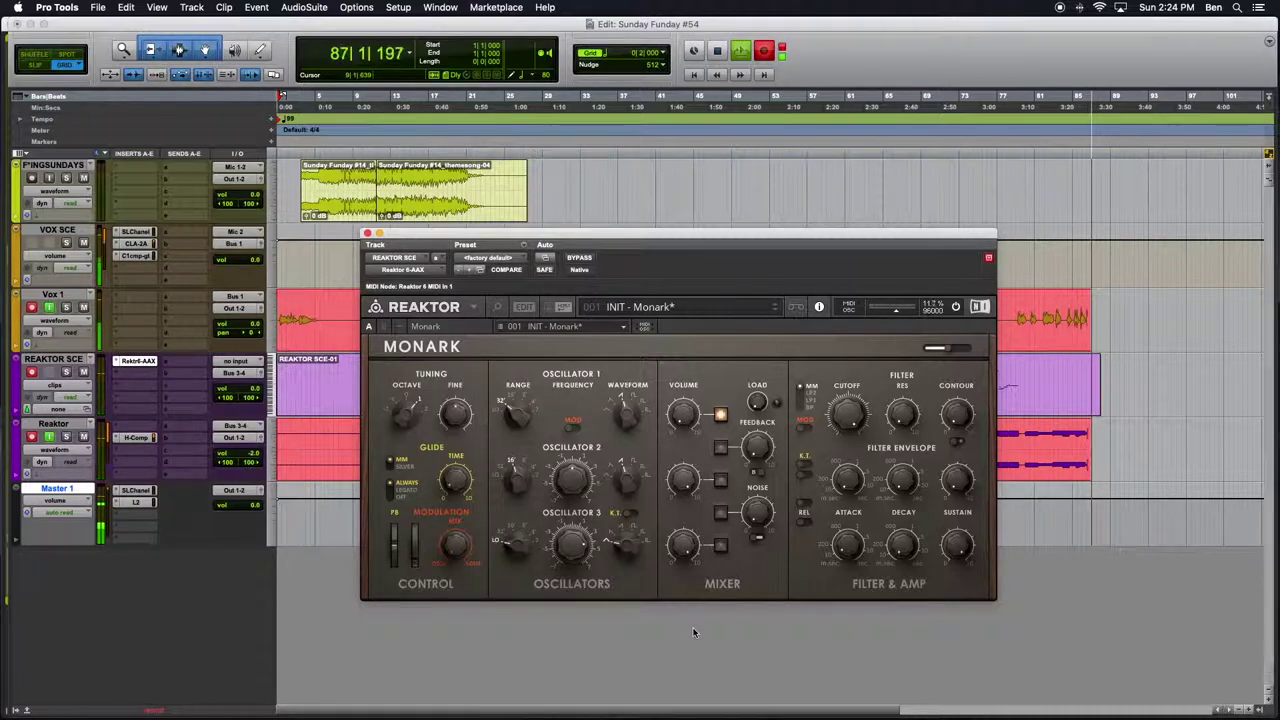
pyautogui.click(720, 414)
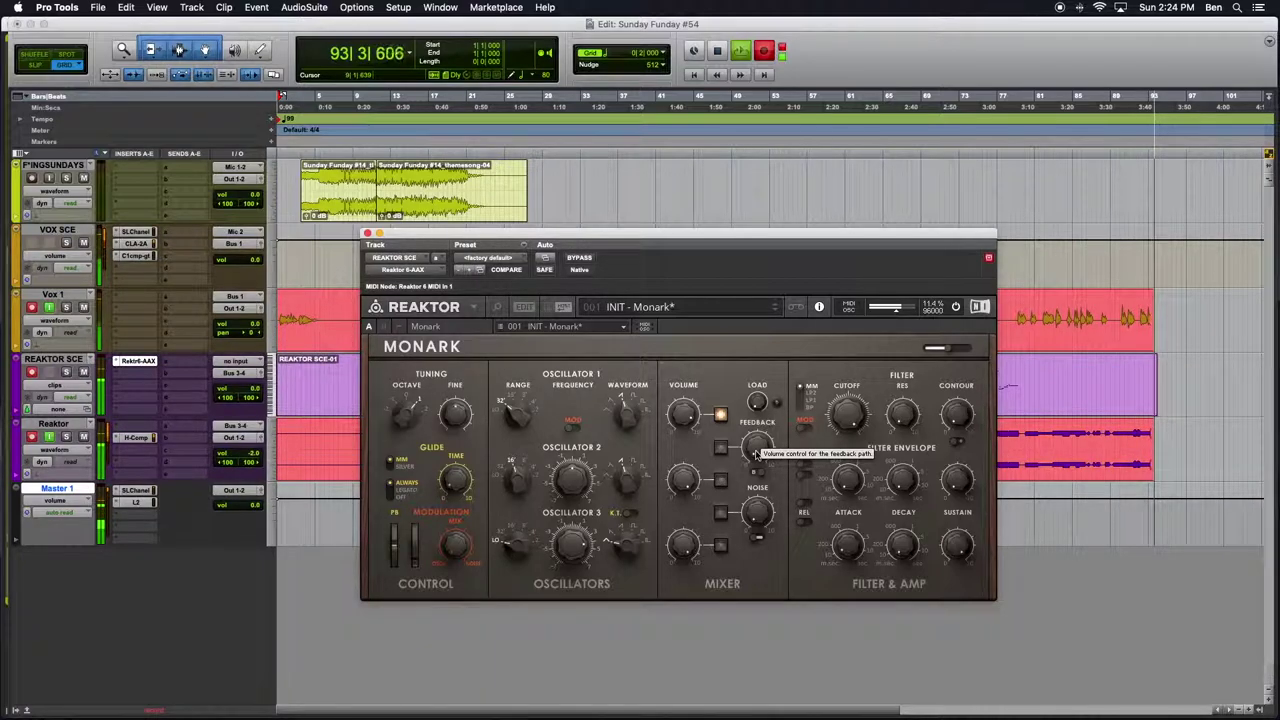
pyautogui.click(720, 448)
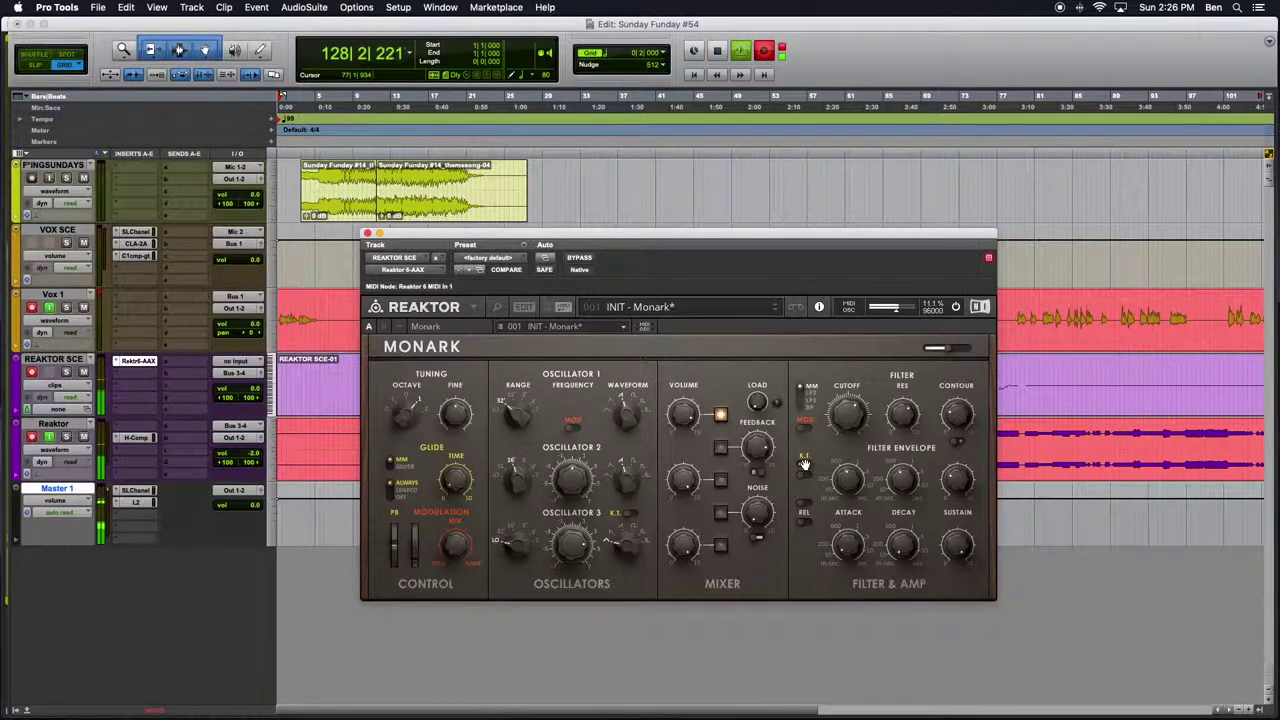
# Try the filter's K.T. key-tracking switch together with the filter cutoff.
pyautogui.moveTo(802, 466)
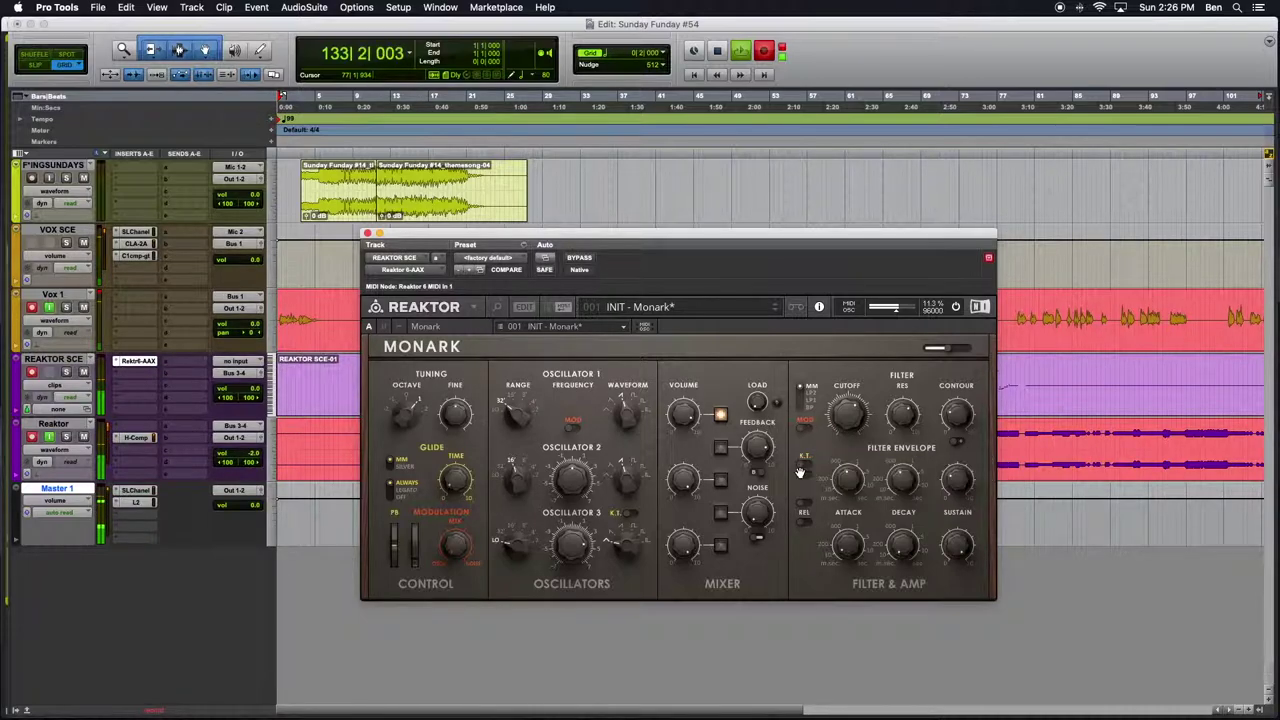
pyautogui.click(803, 465)
pyautogui.moveTo(859, 417)
pyautogui.mouseDown()
pyautogui.moveTo(846, 514)
pyautogui.moveTo(848, 432)
pyautogui.mouseUp()
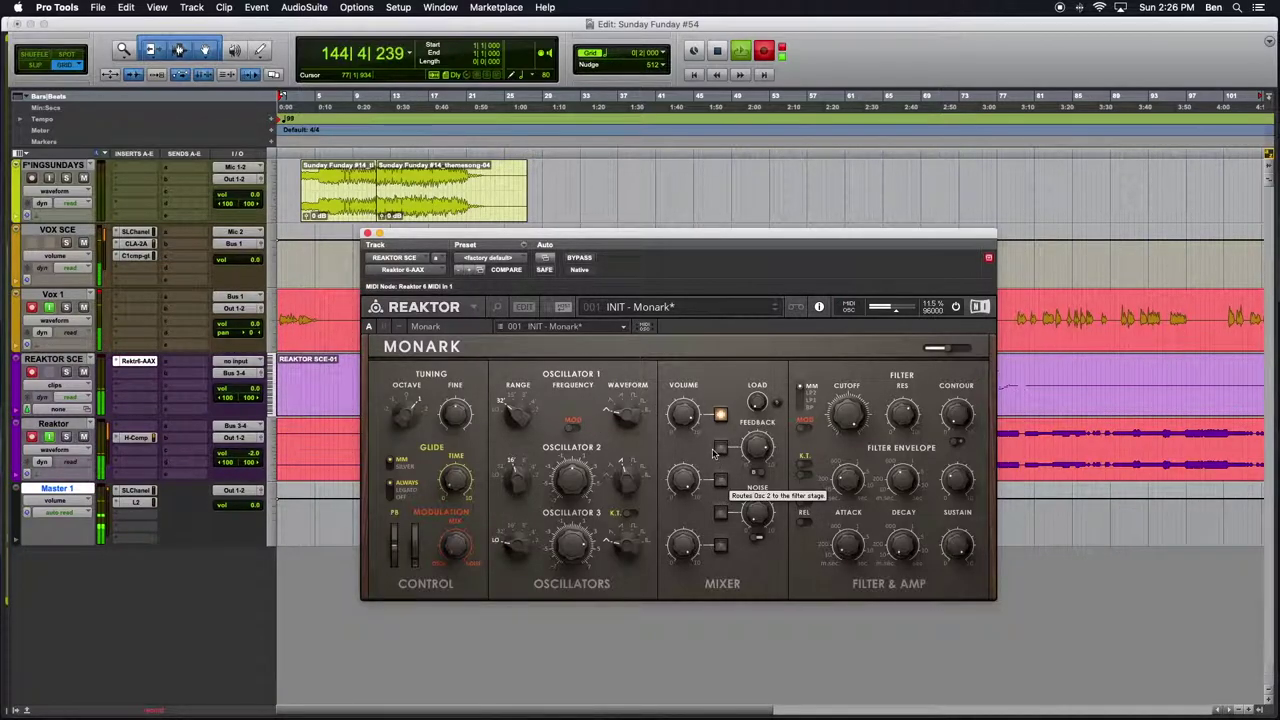
# Switch on Oscillator 2 in the mixer with its range at 32' and adjust its frequency.
pyautogui.click(719, 484)
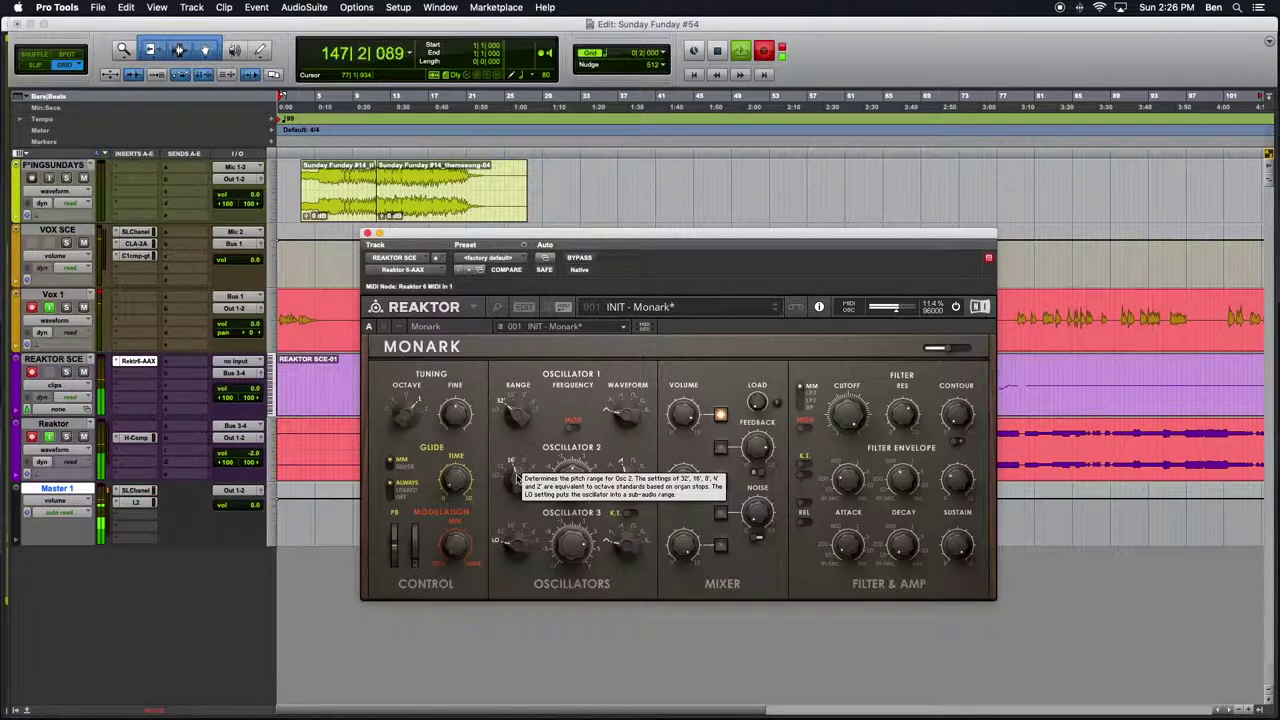
pyautogui.moveTo(517, 478); pyautogui.dragTo(519, 487)
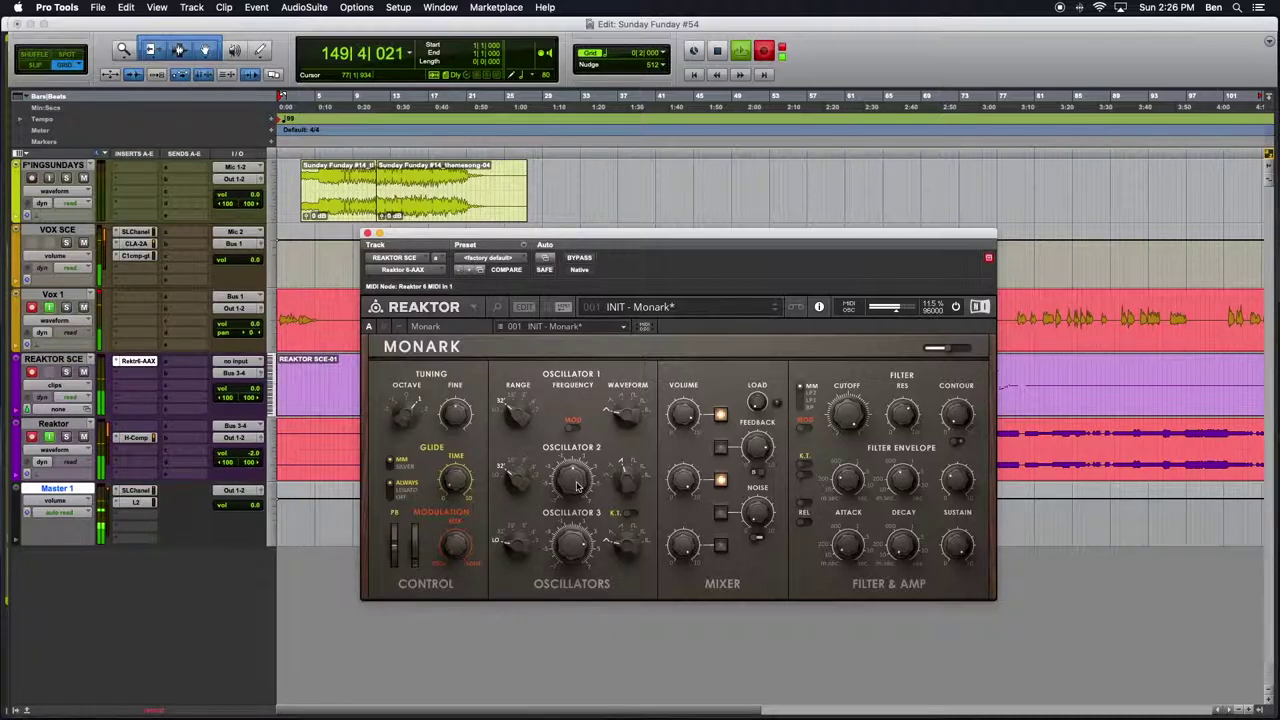
pyautogui.moveTo(576, 487); pyautogui.dragTo(578, 502)
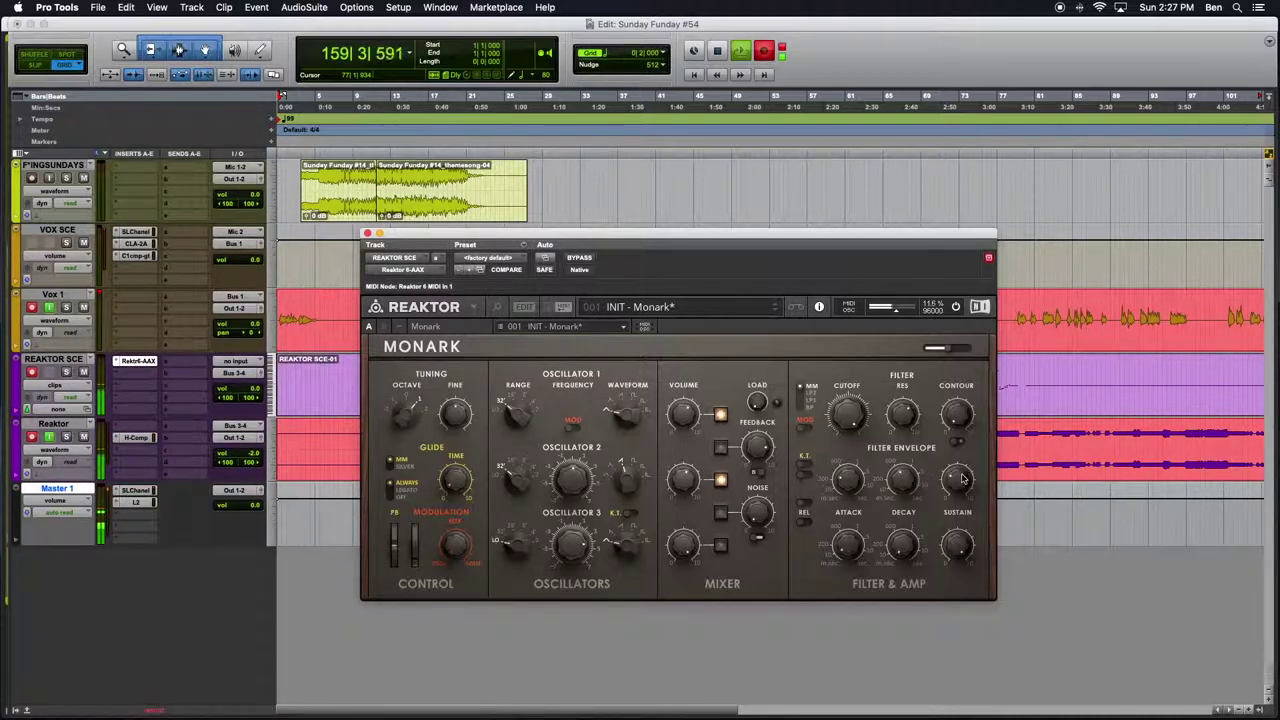
# Switch on the noise source and the feedback path in the Monark mixer.
pyautogui.moveTo(503, 412)
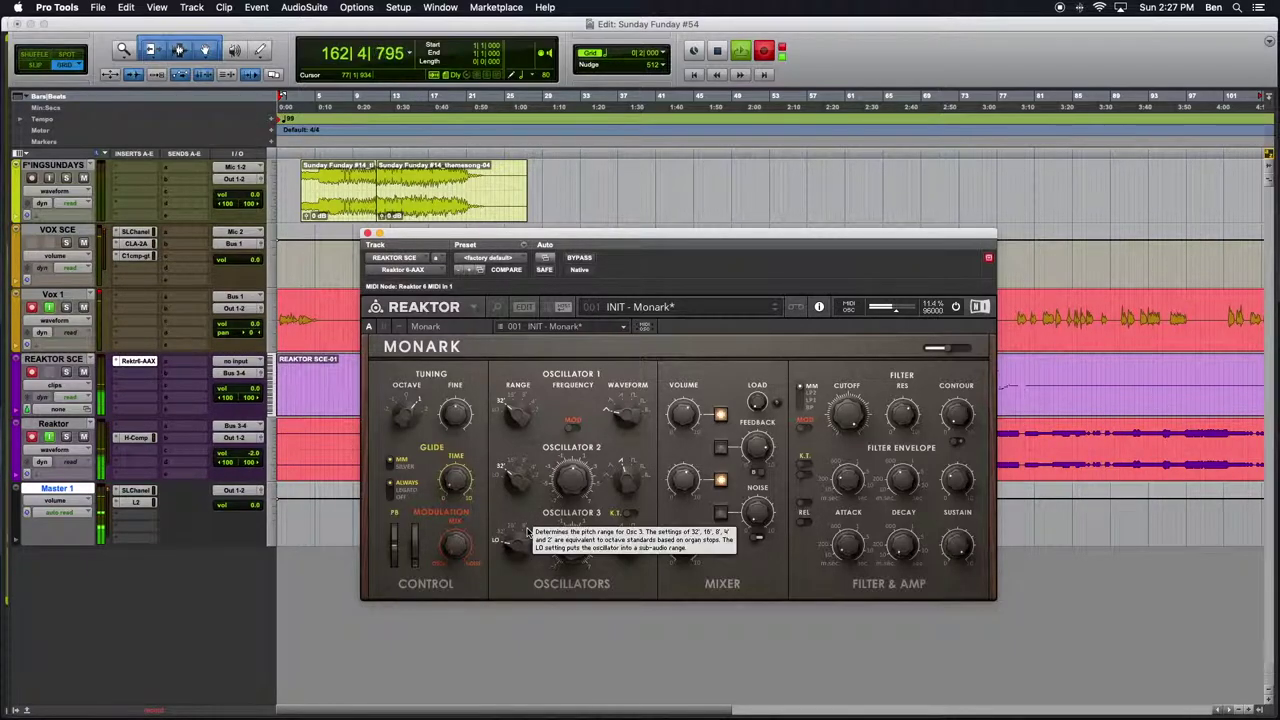
pyautogui.moveTo(567, 545)
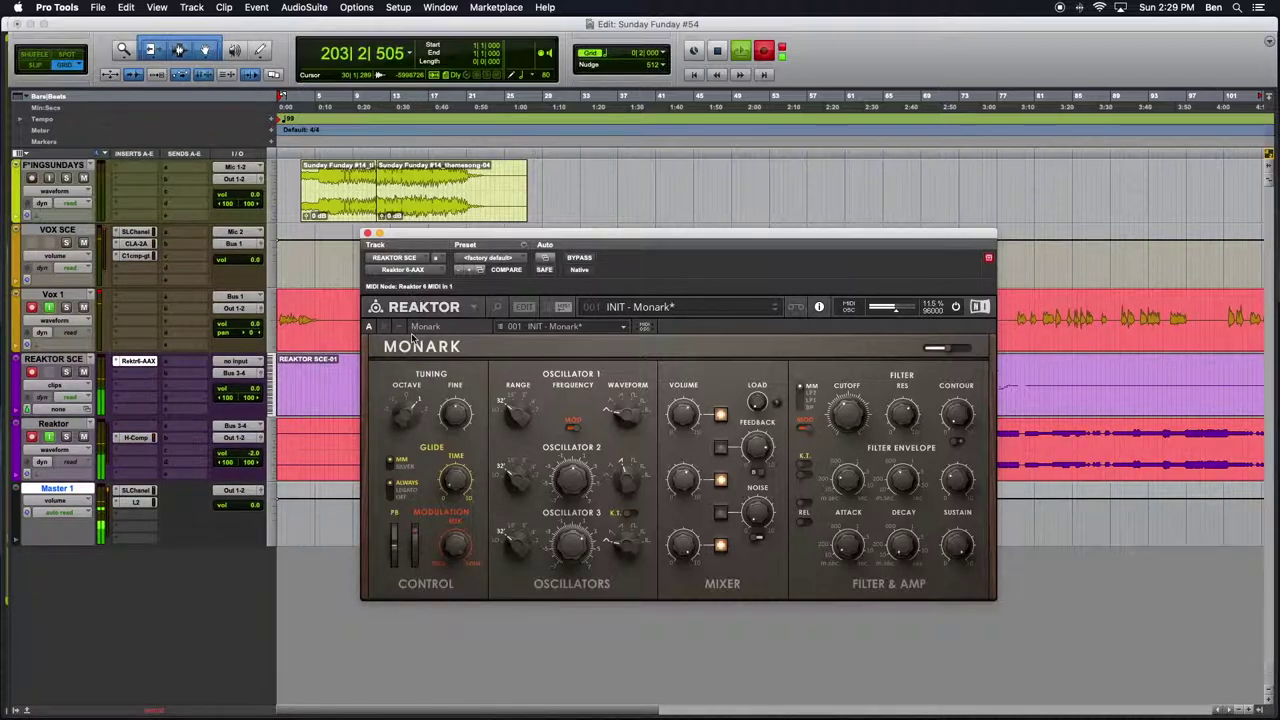
pyautogui.click(720, 513)
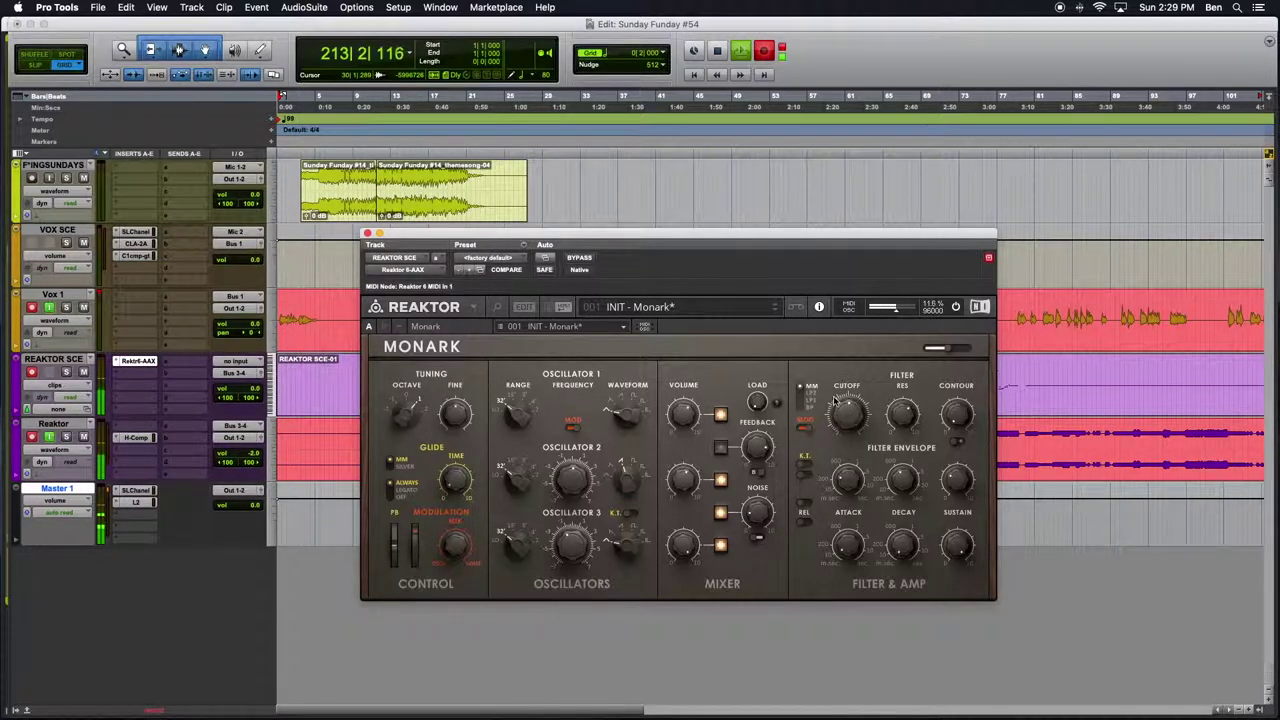
pyautogui.click(719, 448)
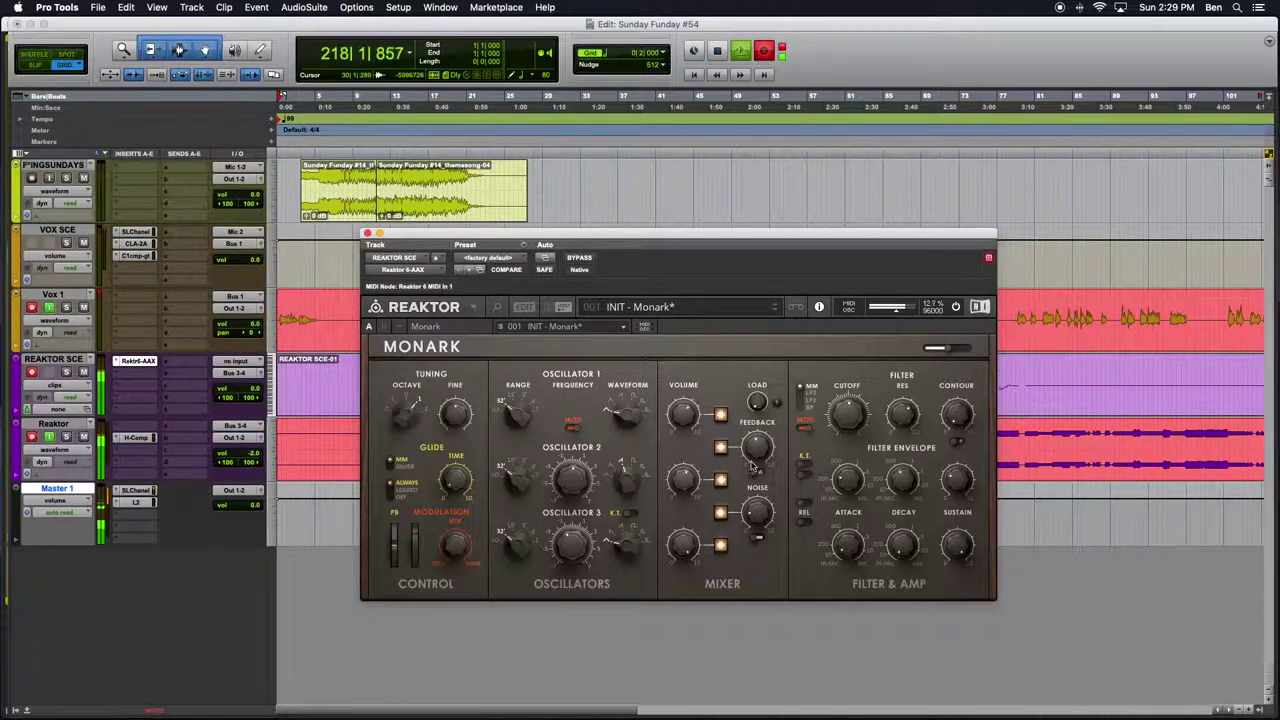
# Switch the noise source off in the mixer and toggle Oscillators 2 and 3 off and back on for comparison.
pyautogui.click(720, 545)
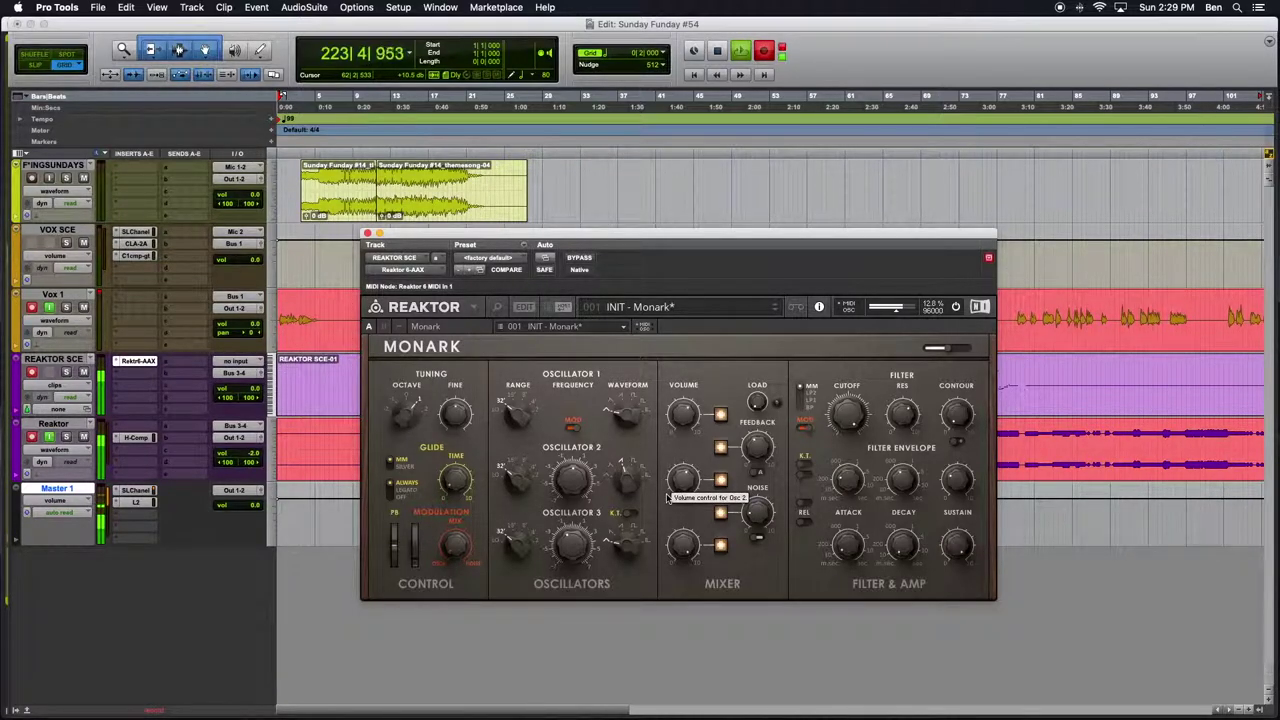
pyautogui.click(720, 512)
pyautogui.click(721, 480)
pyautogui.click(721, 480)
pyautogui.click(720, 546)
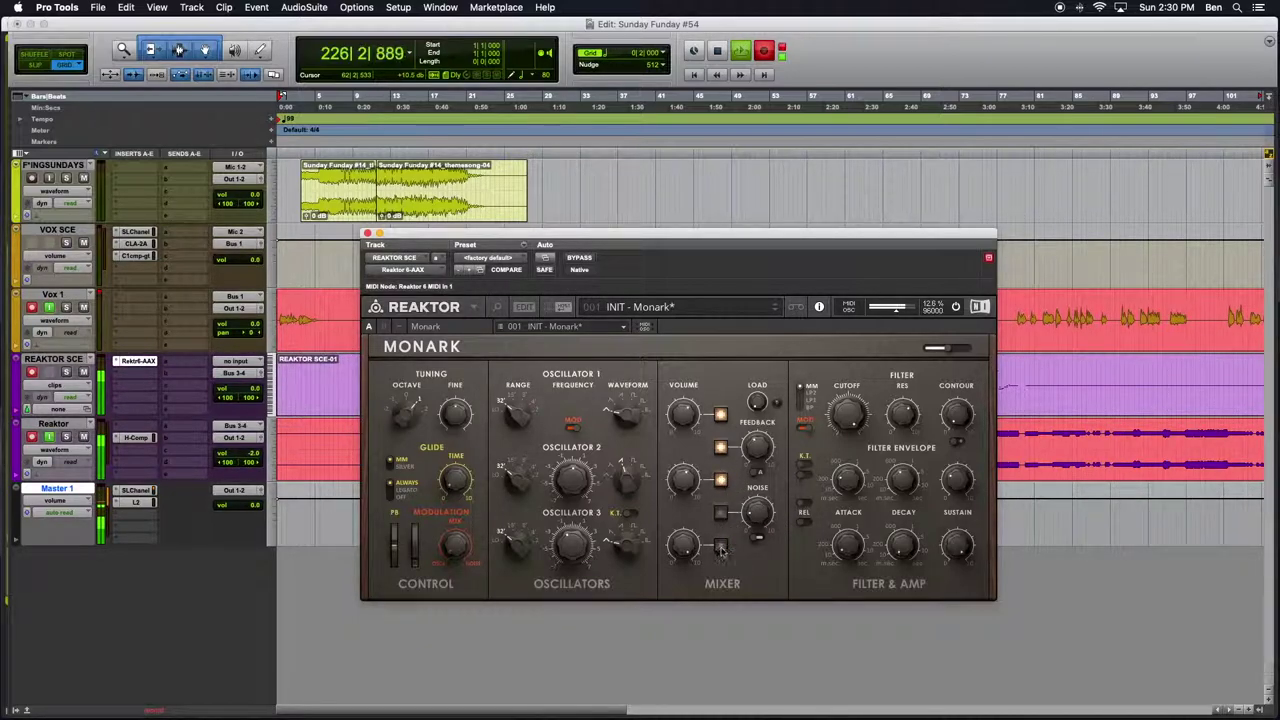
pyautogui.click(720, 546)
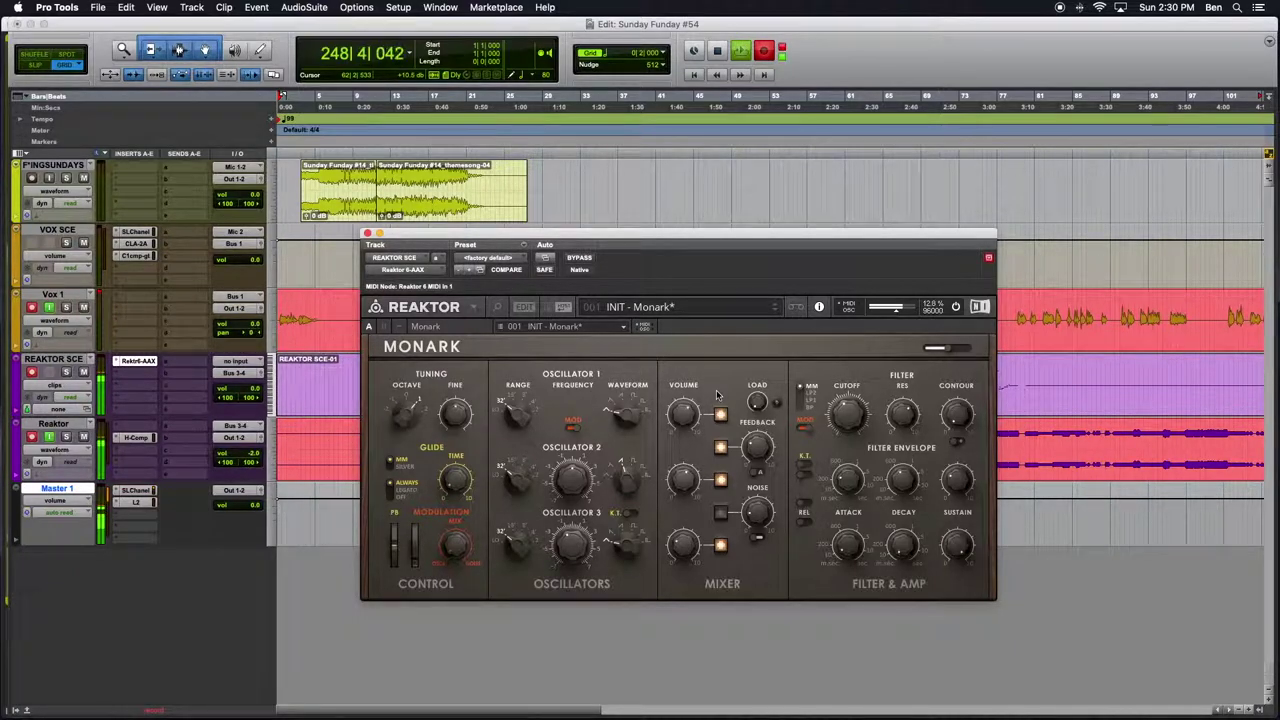
# Load the Intro Bot snapshot from Monark's FX bank.
pyautogui.click(620, 311)
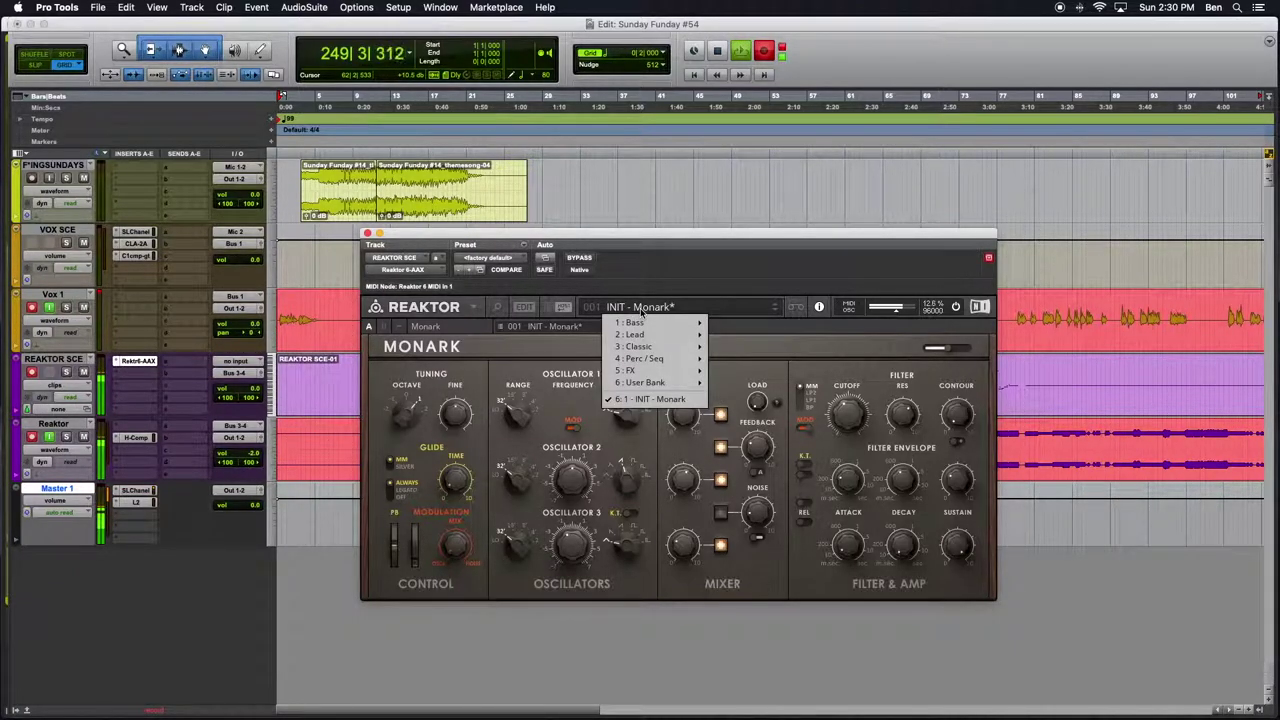
pyautogui.moveTo(648, 324)
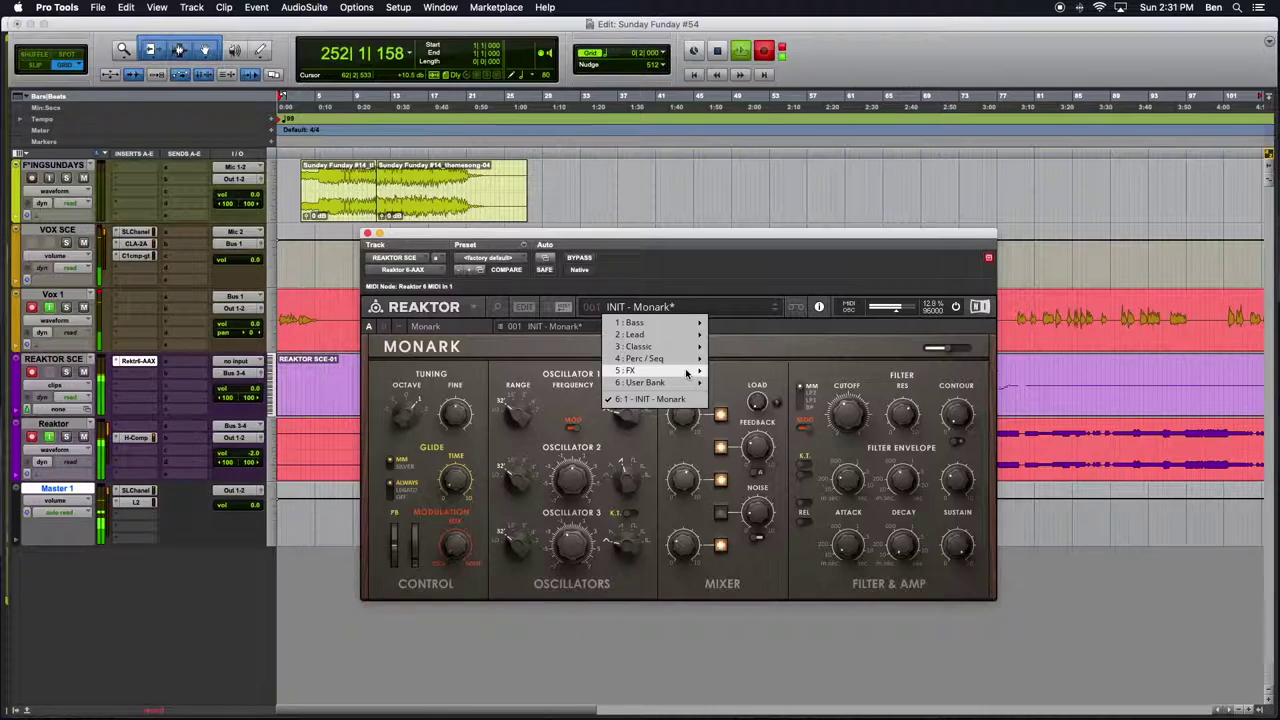
pyautogui.moveTo(690, 372)
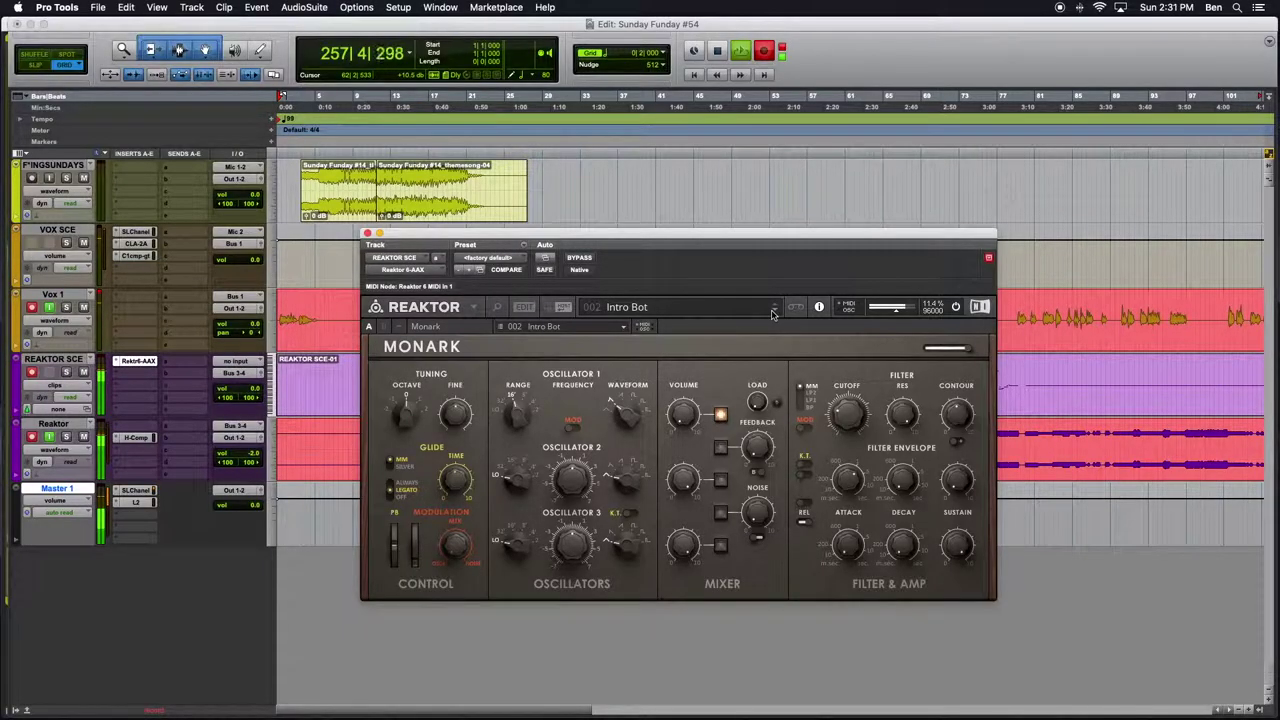
# Step forward through the FX snapshots, from Thunder and Laser Swipe up to Proof Of Concept.
pyautogui.click(772, 312)
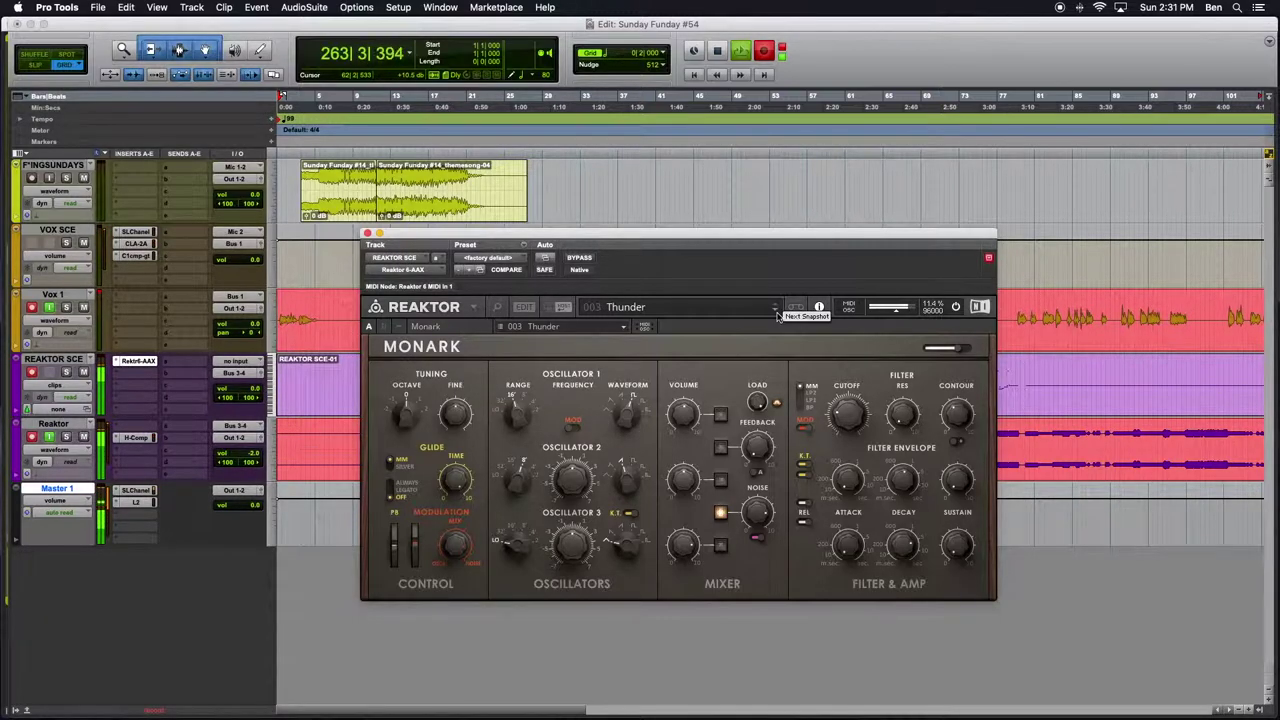
pyautogui.click(777, 312)
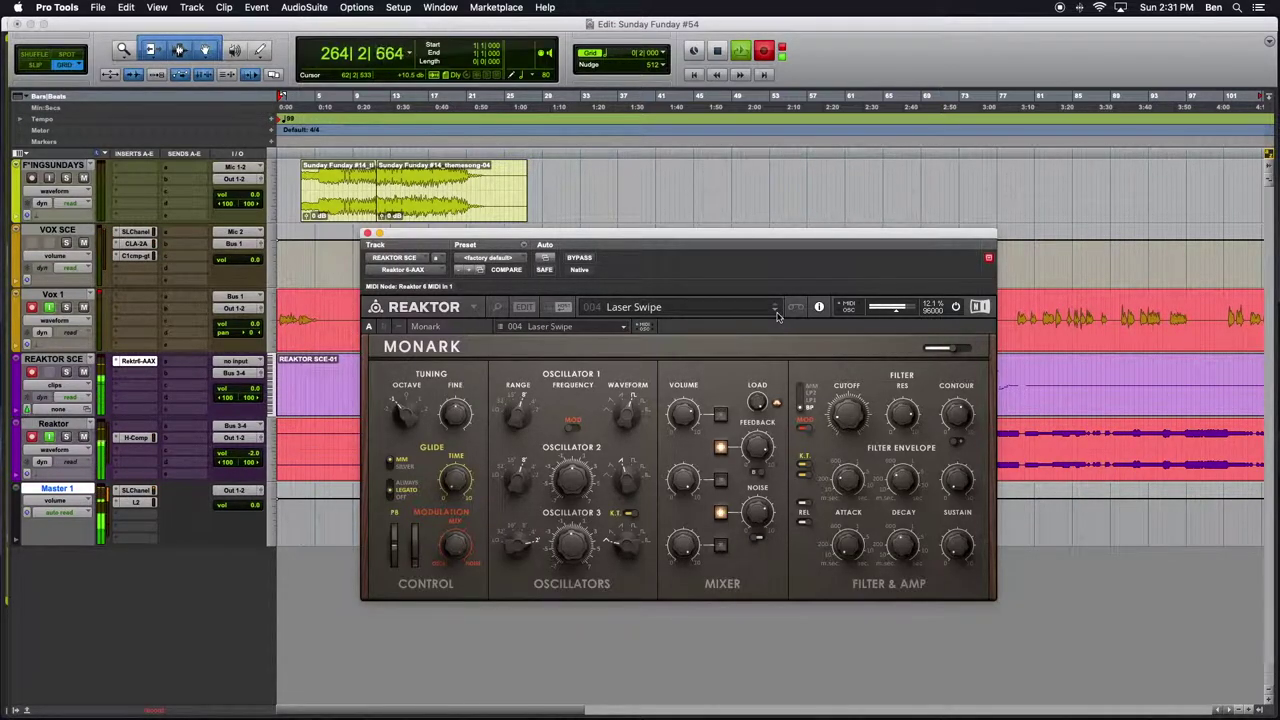
pyautogui.click(777, 312)
pyautogui.click(777, 312)
pyautogui.click(777, 312)
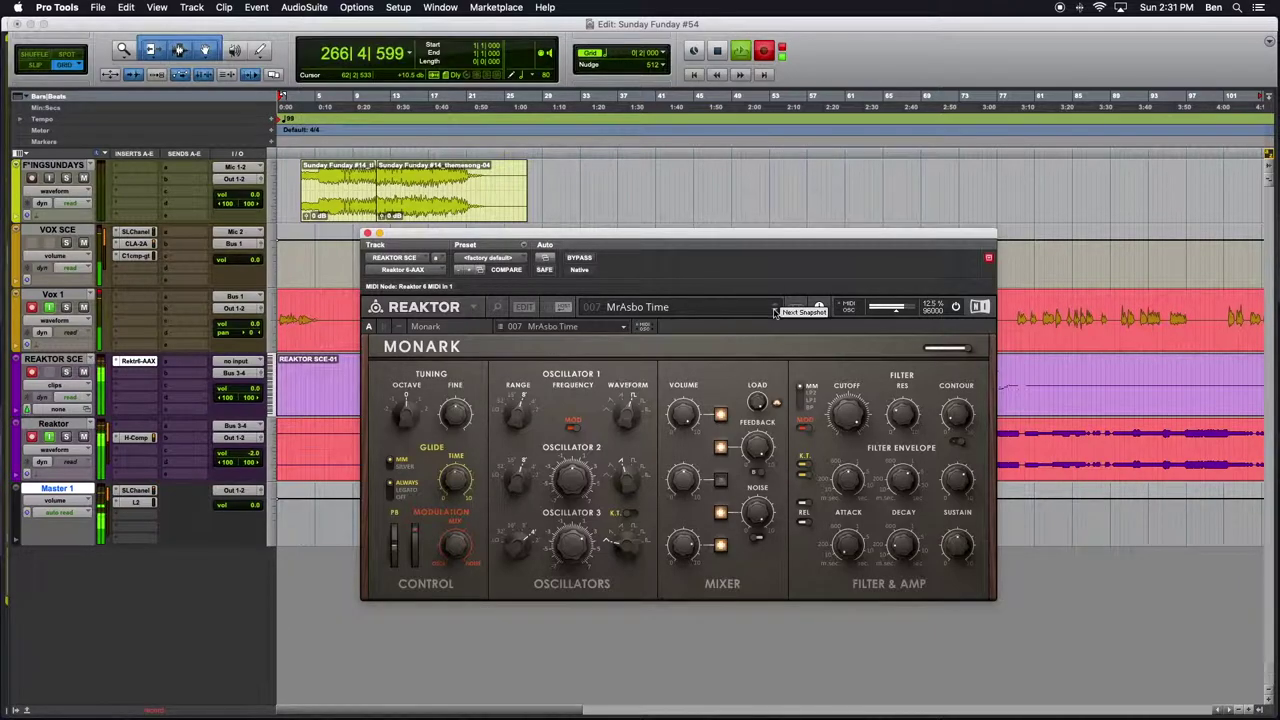
pyautogui.click(775, 312)
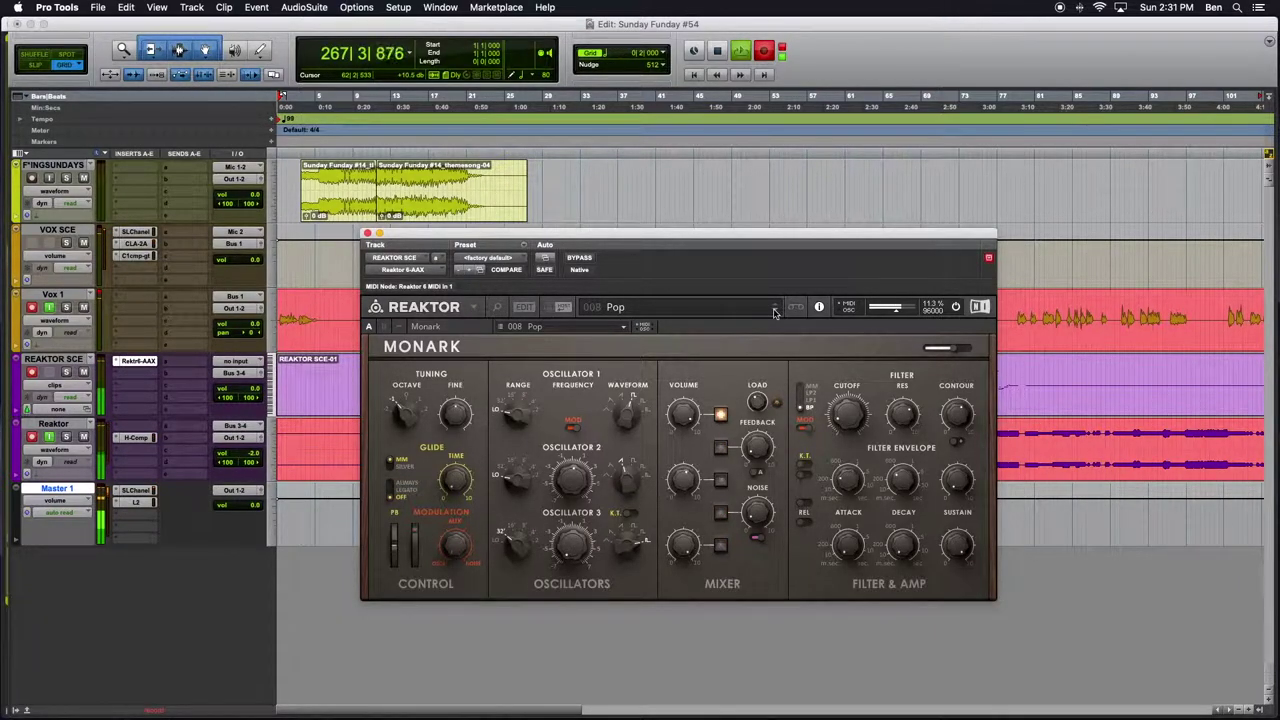
pyautogui.click(775, 312)
pyautogui.click(775, 312)
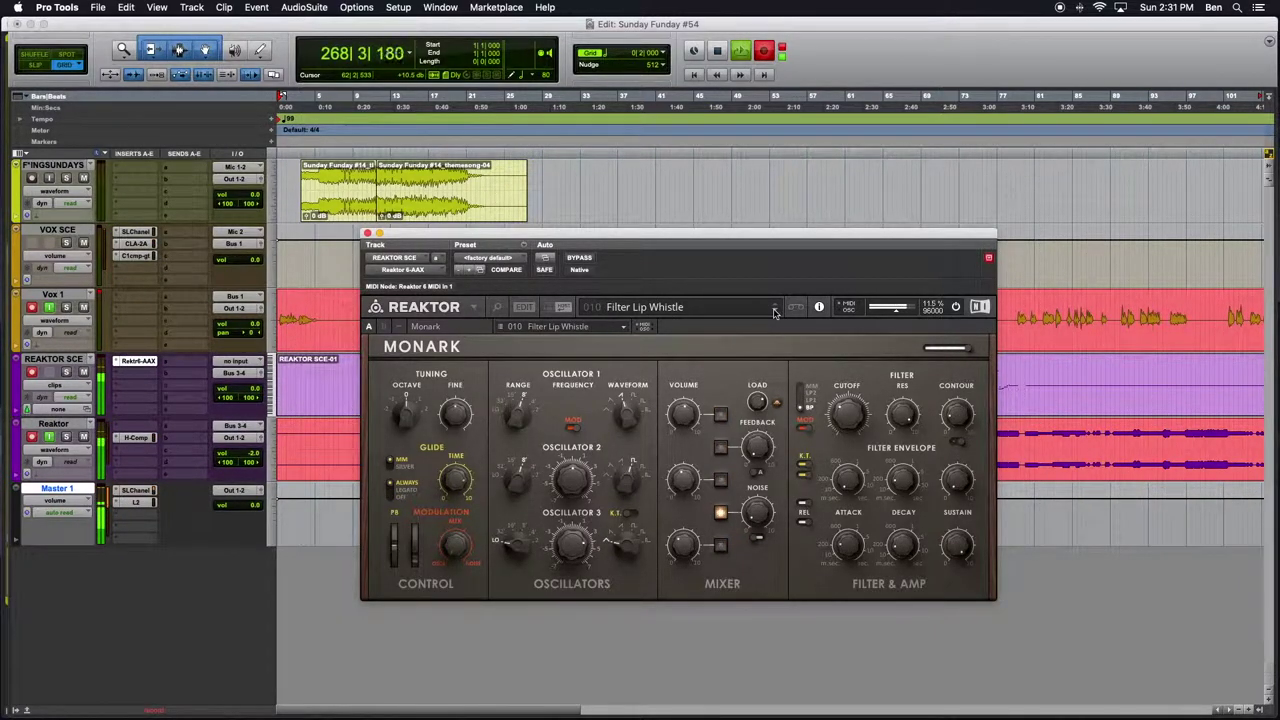
pyautogui.click(775, 312)
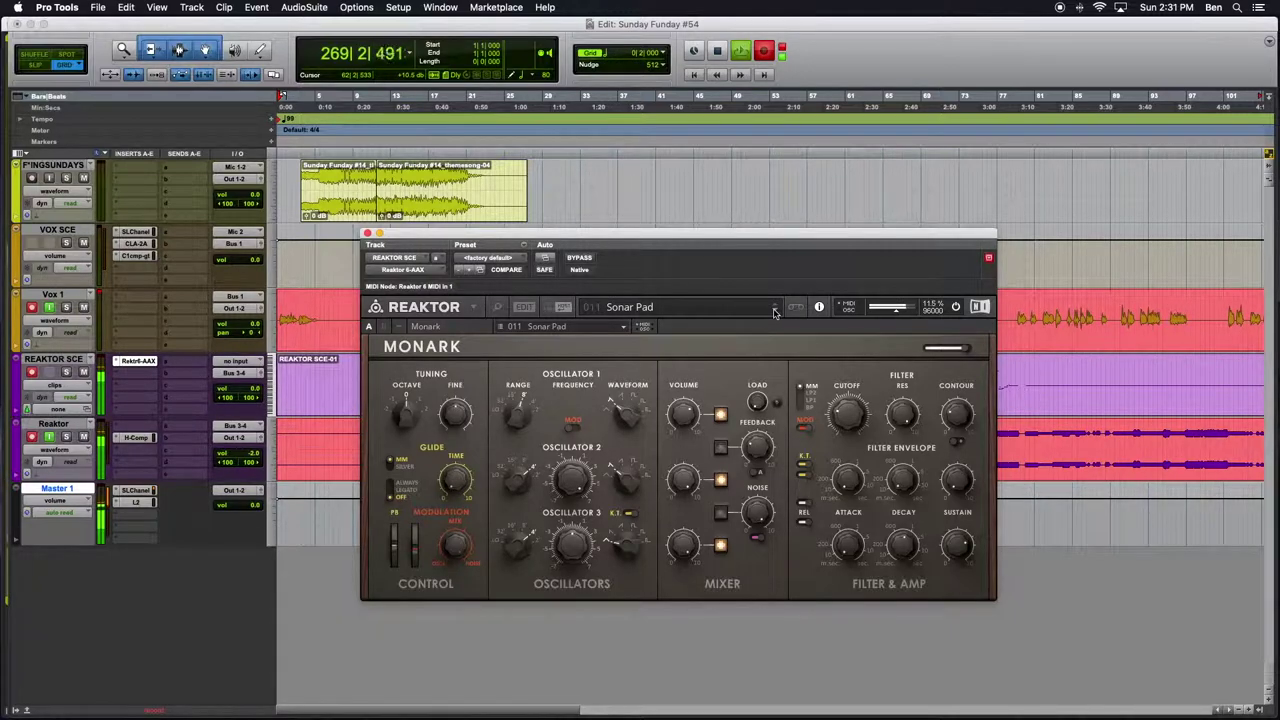
pyautogui.click(775, 312)
pyautogui.click(775, 312)
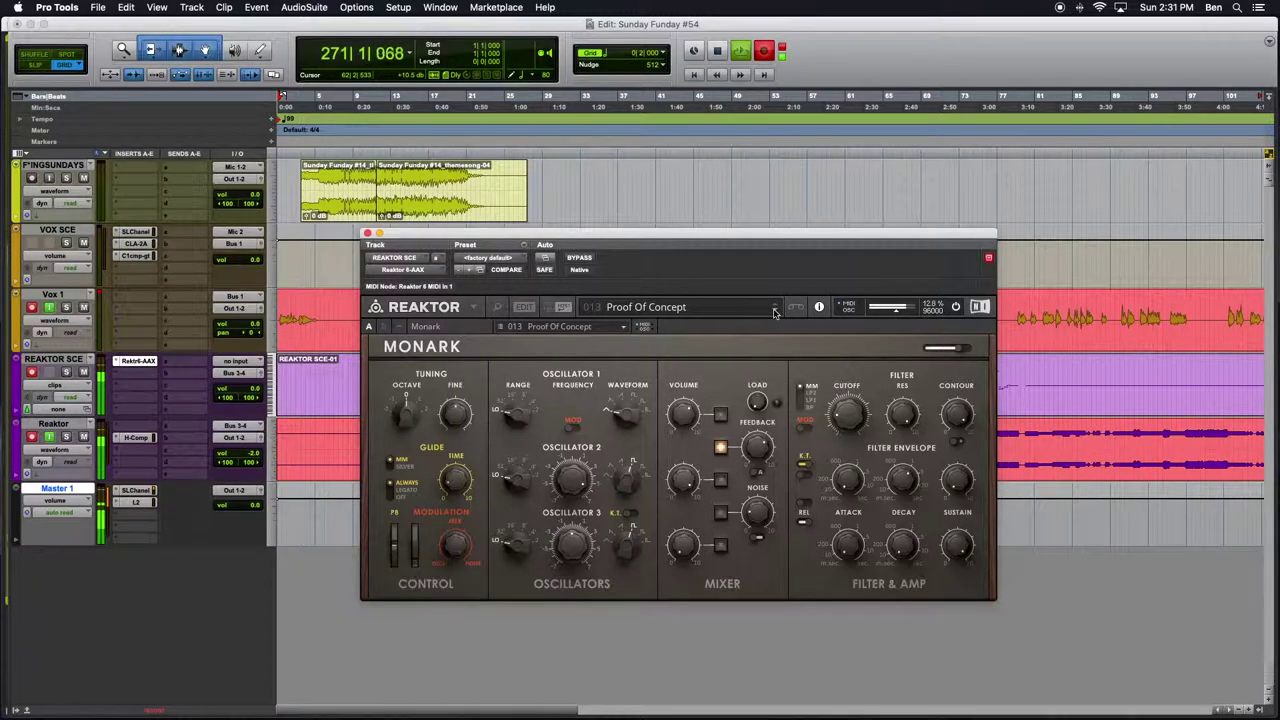
# Step through the FX snapshots Siren, Emmergency and Mars Wind, going back to Emmergency once before moving on to Uplifter.
pyautogui.click(775, 312)
pyautogui.click(775, 312)
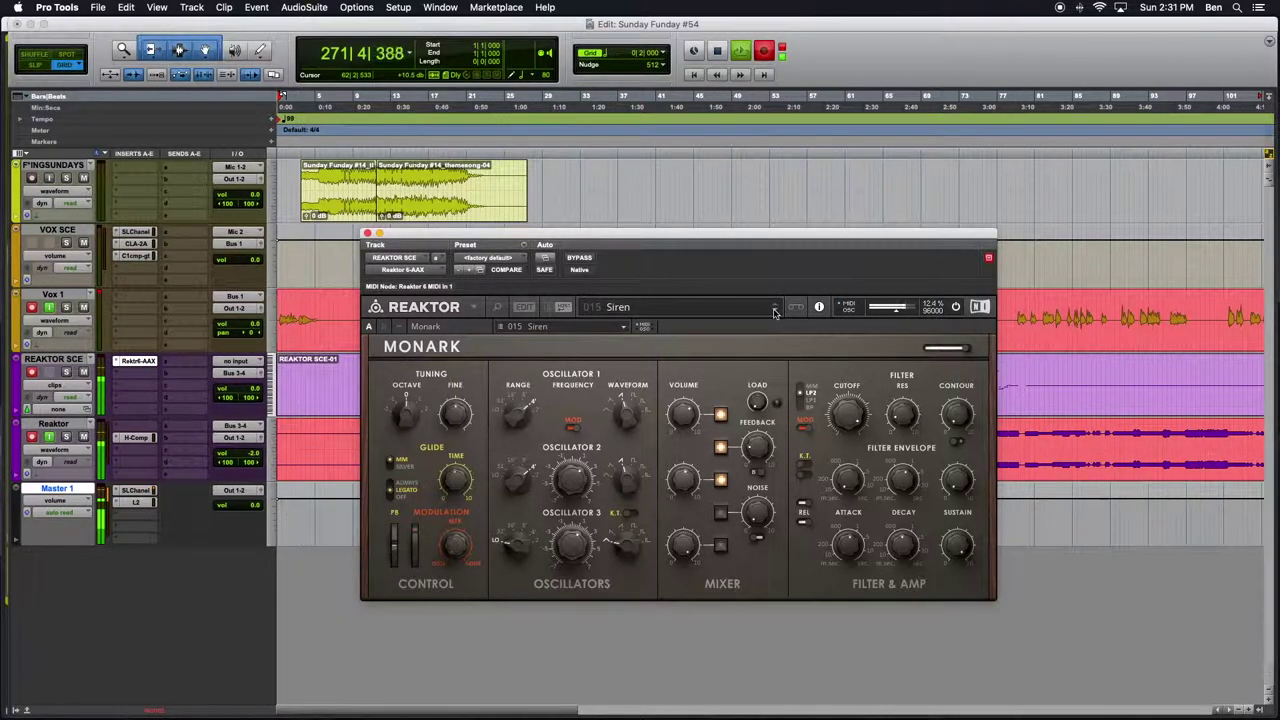
pyautogui.click(775, 312)
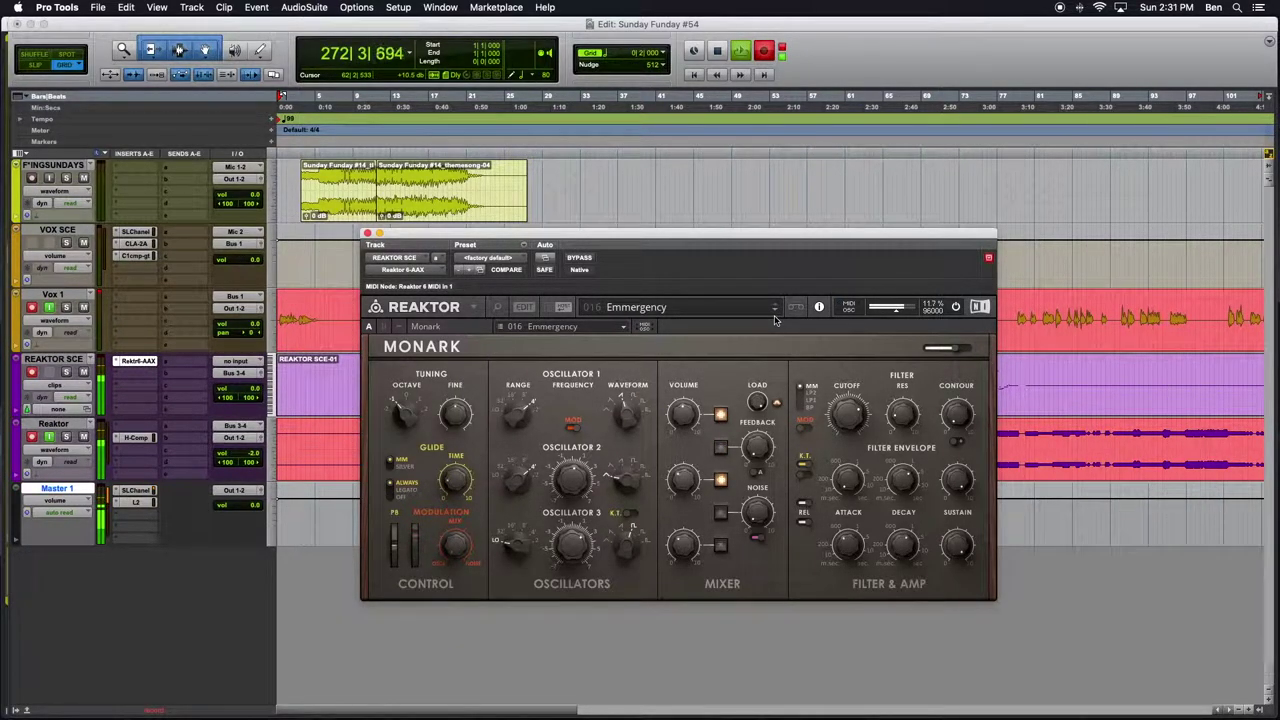
pyautogui.click(775, 312)
pyautogui.click(775, 312)
pyautogui.click(772, 307)
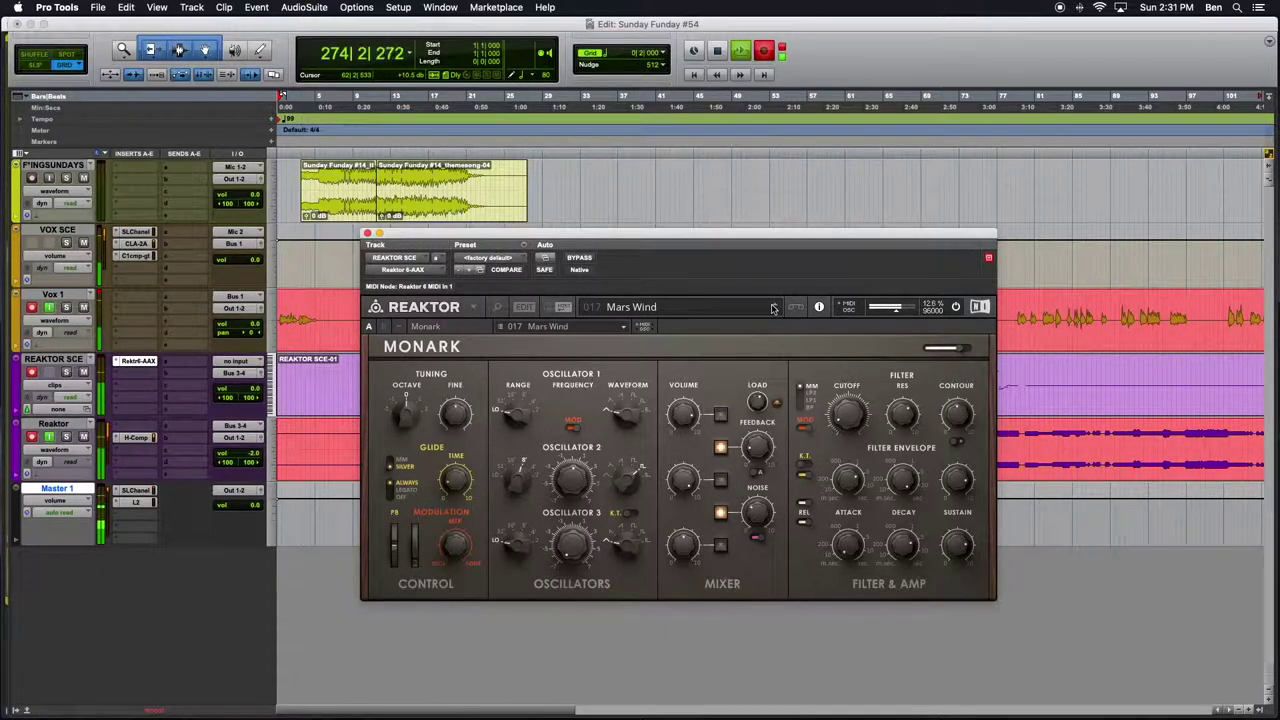
pyautogui.click(772, 307)
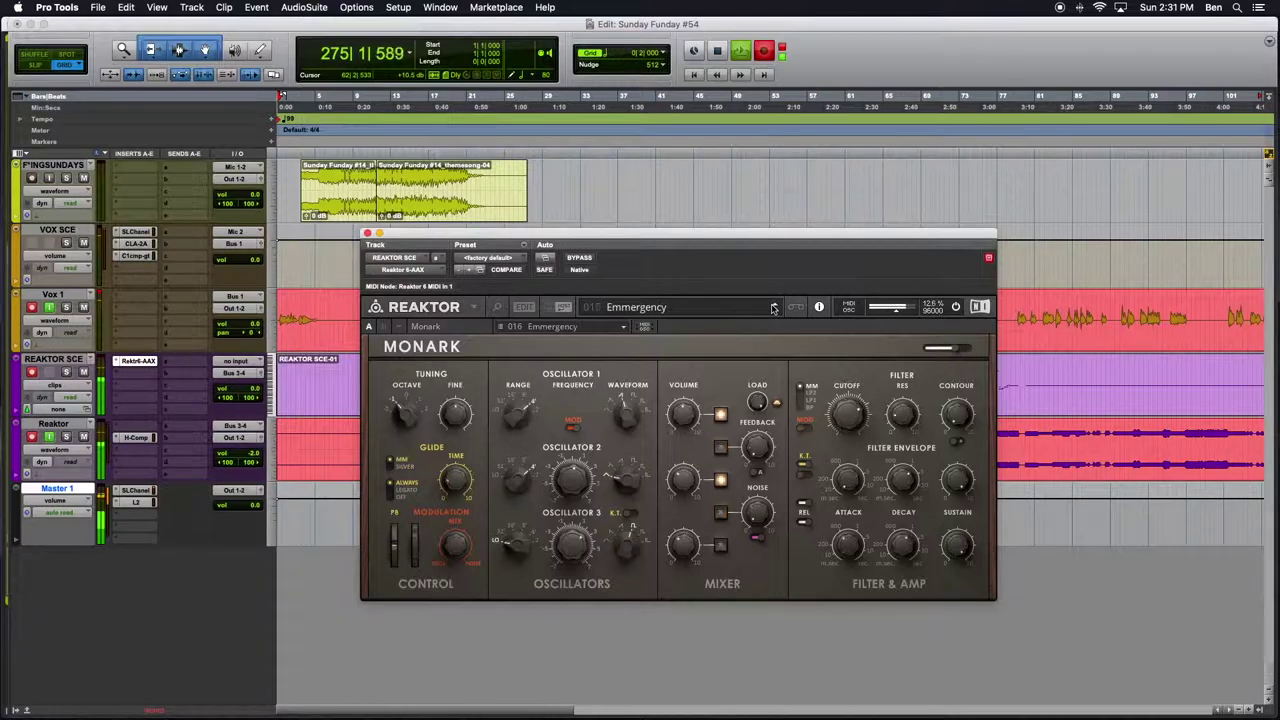
pyautogui.click(772, 307)
pyautogui.click(772, 307)
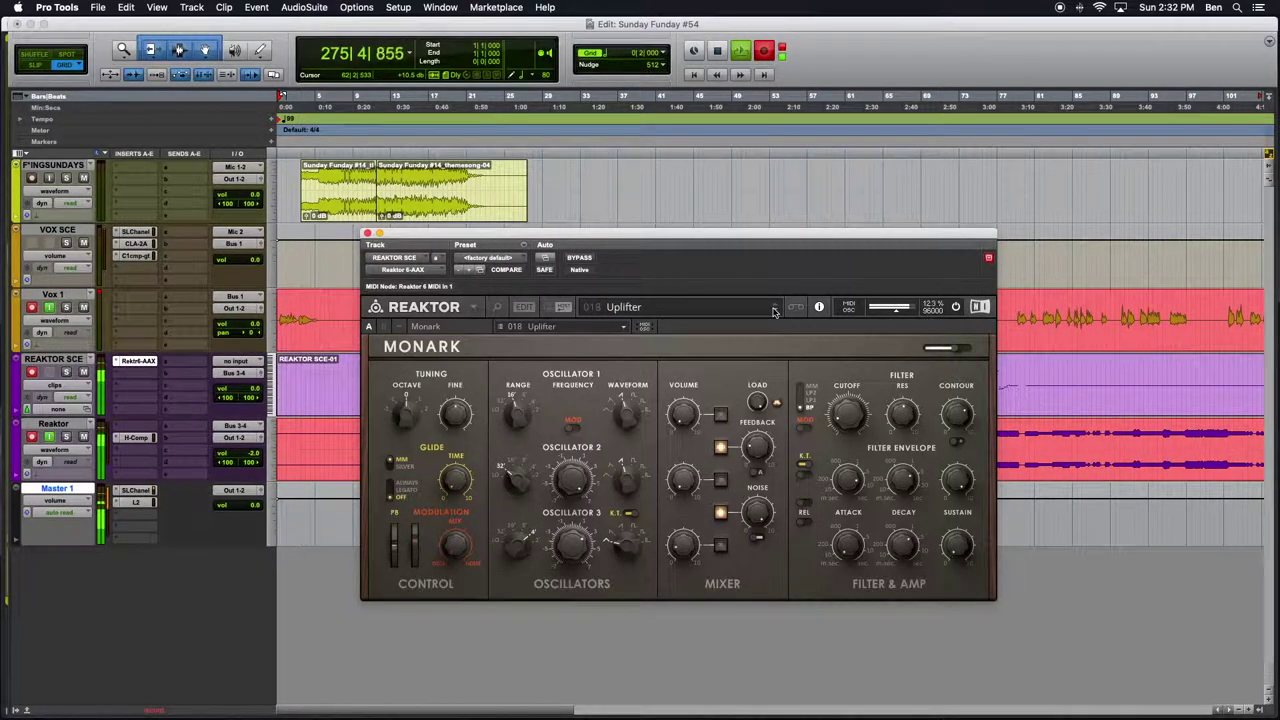
# Step forward through the FX snapshots from Oldschool SciFi past Warp, Screech and Rusty to Pronella.
pyautogui.click(772, 307)
pyautogui.click(772, 307)
pyautogui.click(773, 309)
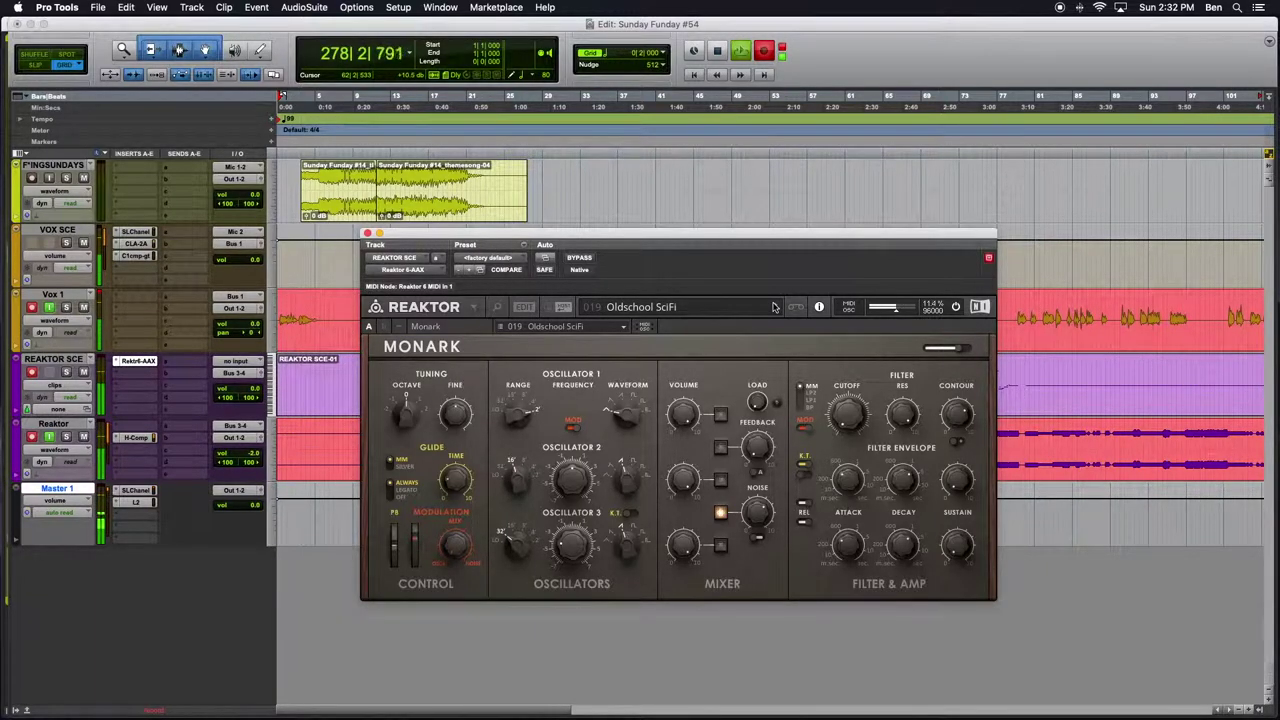
pyautogui.click(774, 311)
pyautogui.click(774, 311)
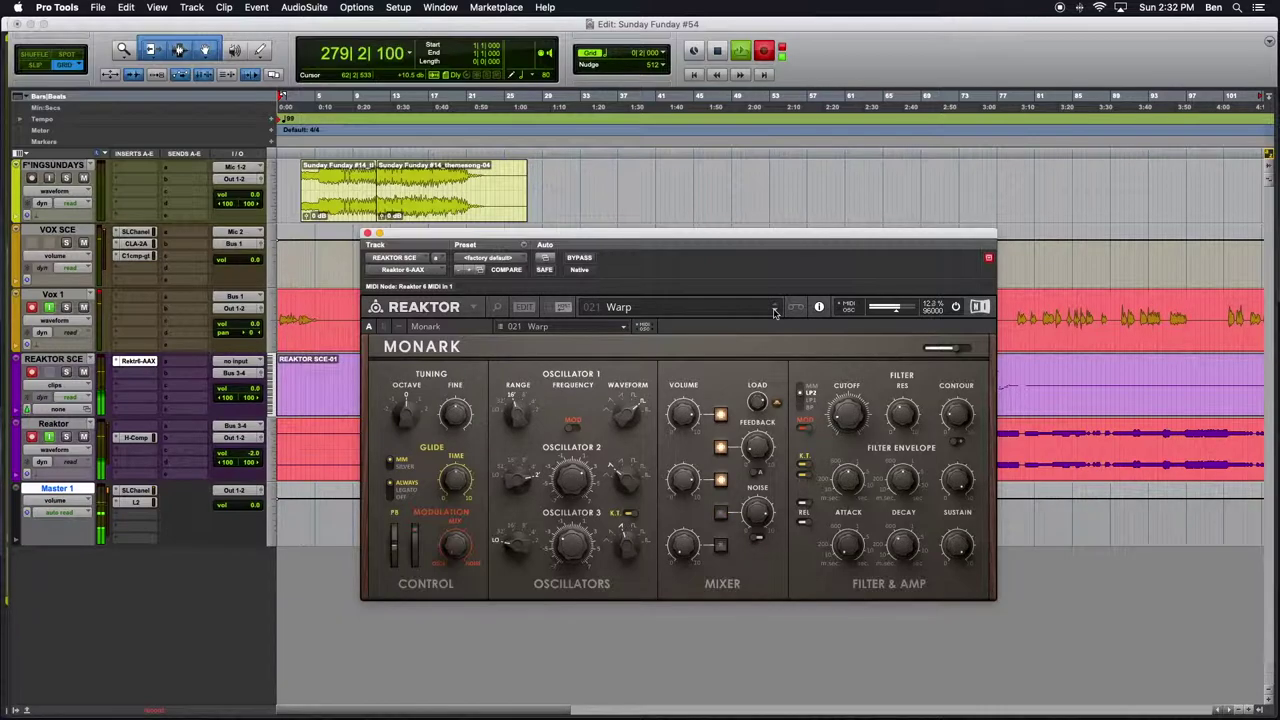
pyautogui.click(774, 311)
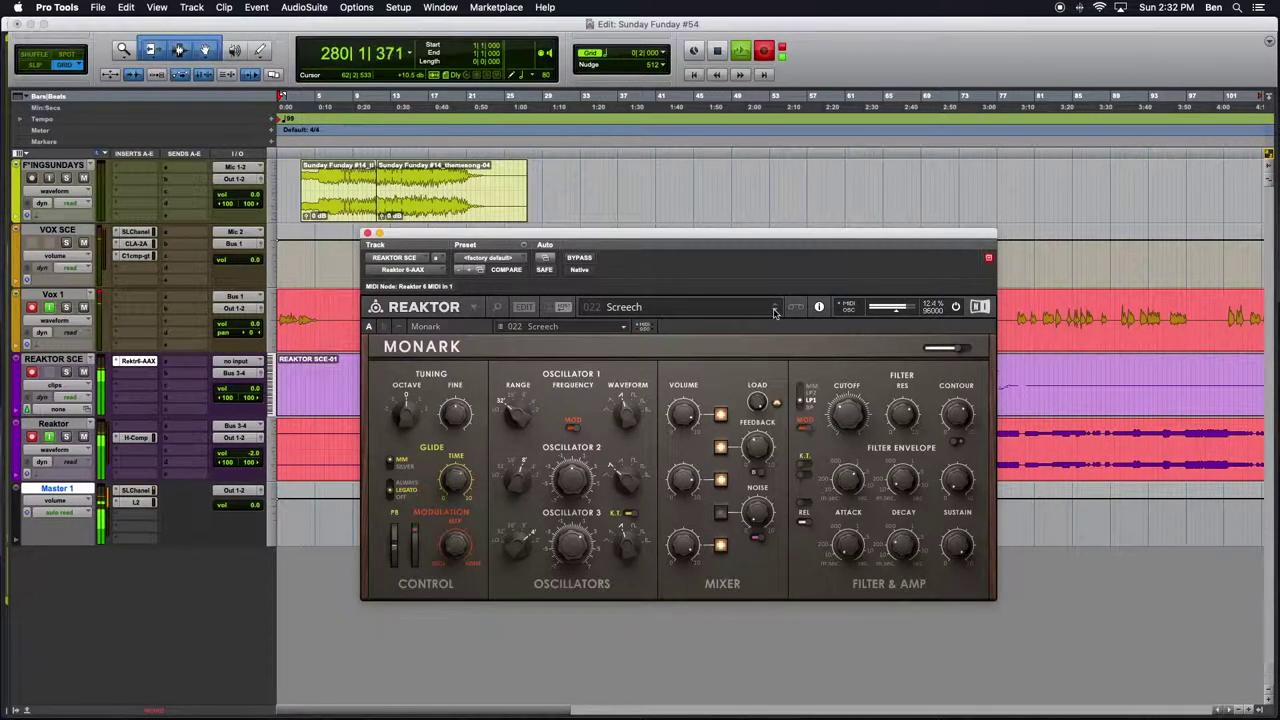
pyautogui.click(774, 311)
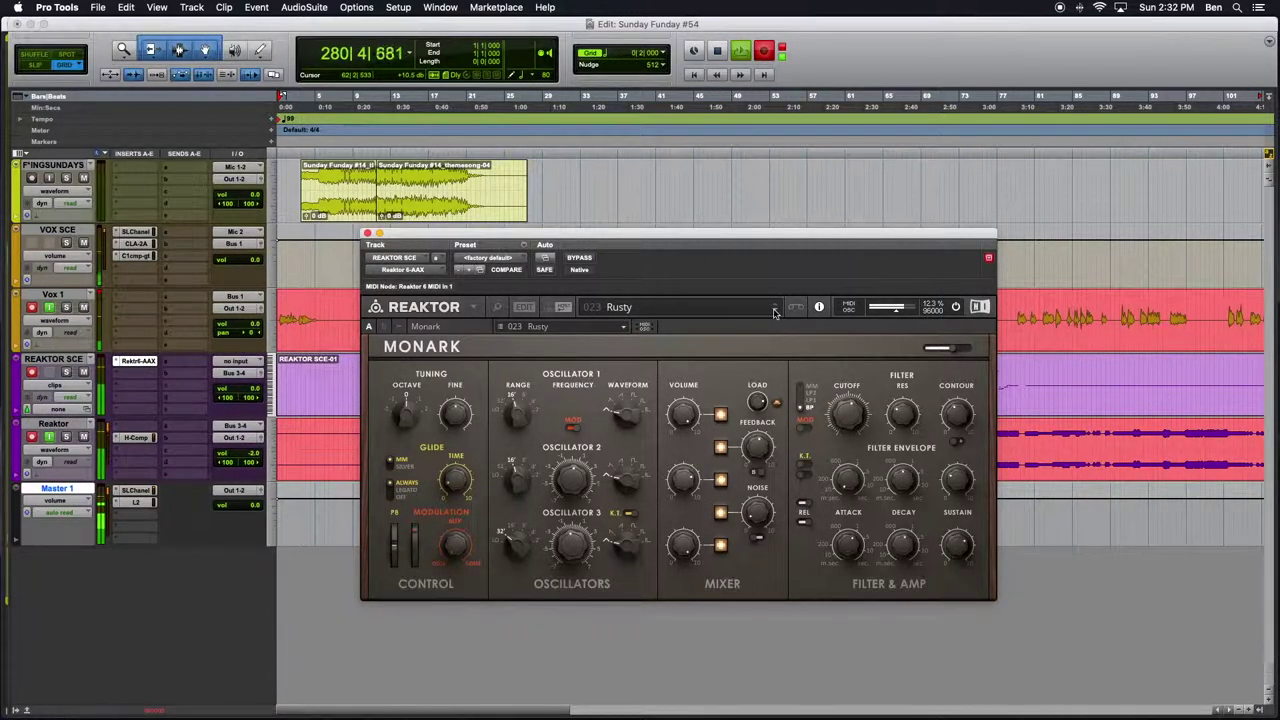
pyautogui.click(774, 311)
pyautogui.click(774, 311)
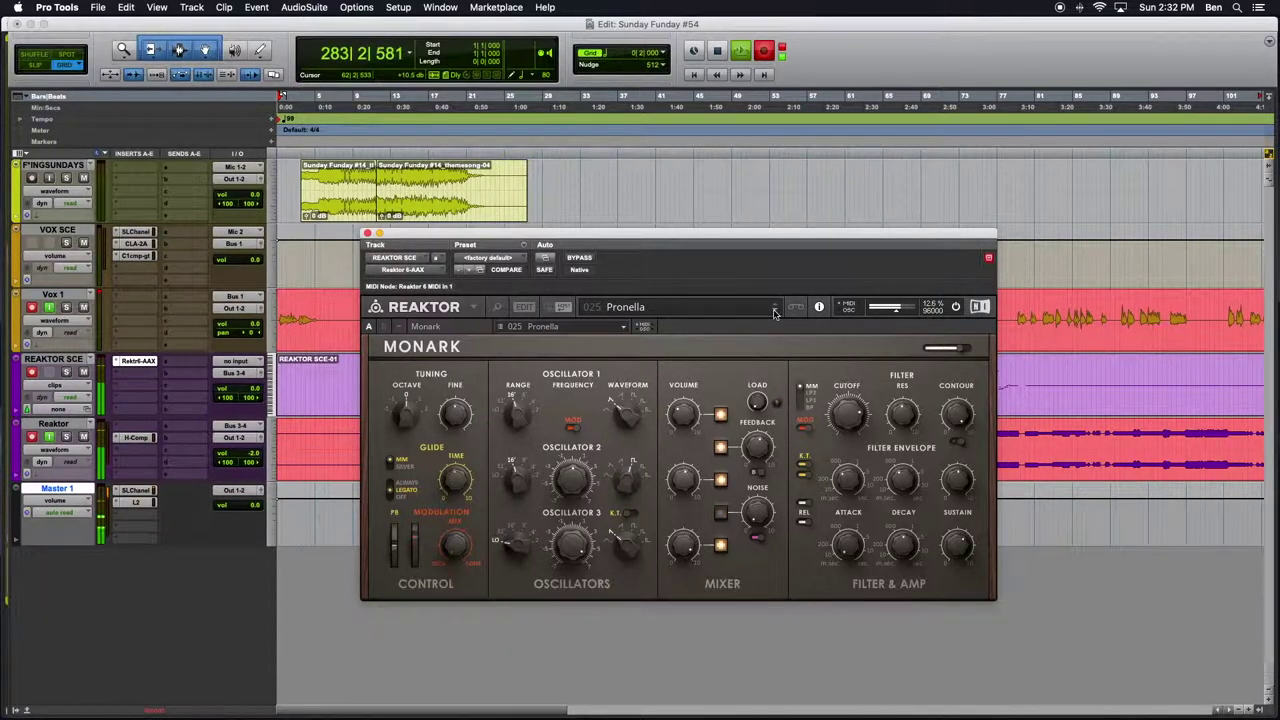
# Step forward through the FX snapshots to Escapade and go back one to Animal.
pyautogui.click(774, 311)
pyautogui.click(774, 311)
pyautogui.click(774, 311)
pyautogui.click(774, 311)
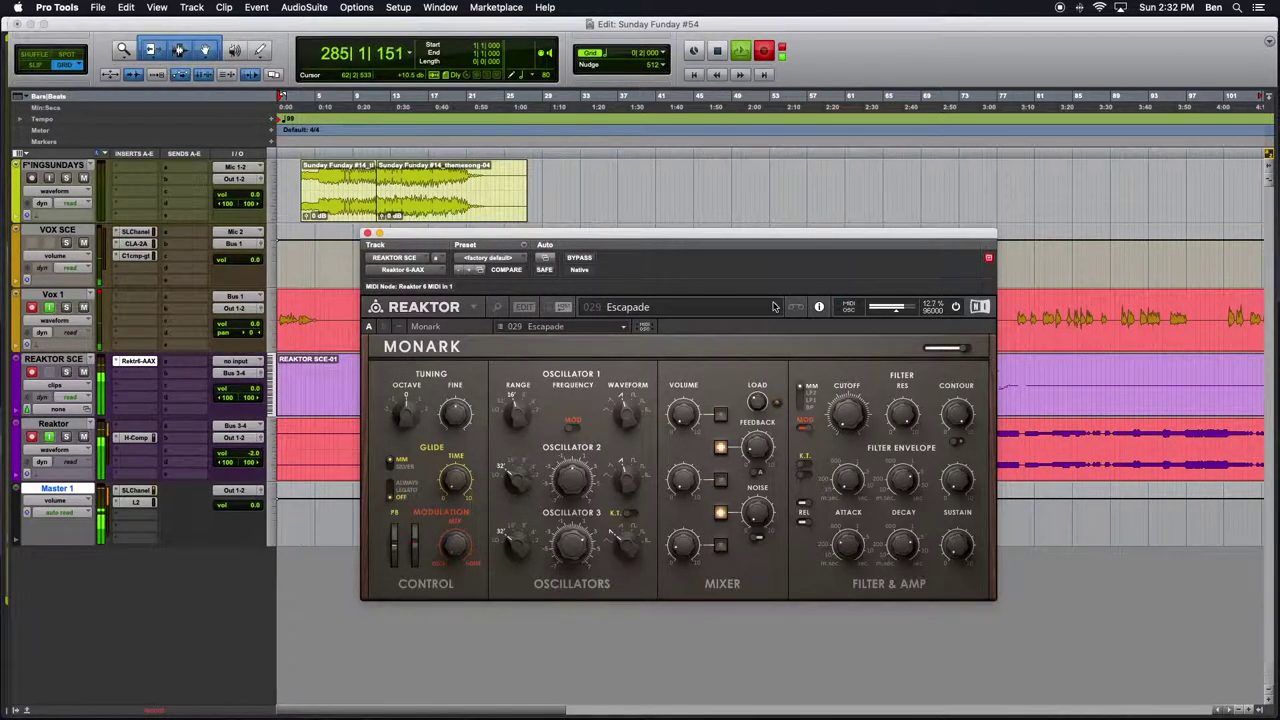
pyautogui.click(772, 305)
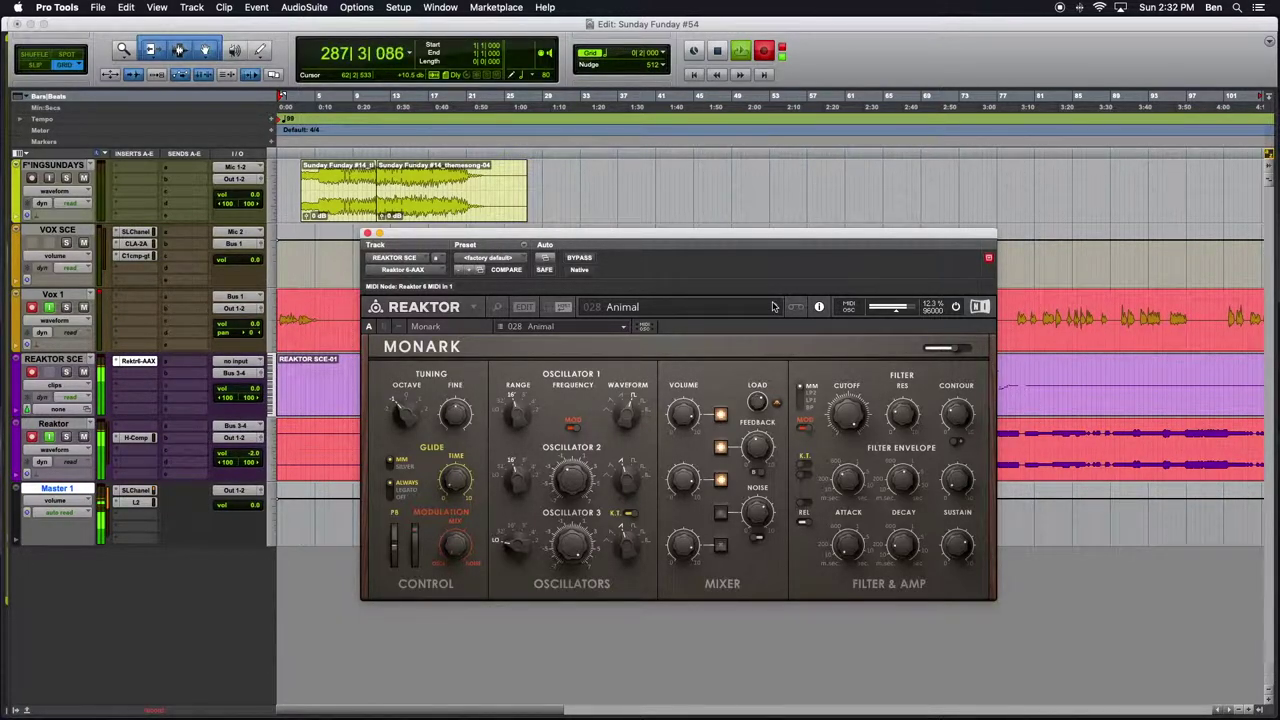
# Step forward through the FX snapshots Flatter, Bad Circuit and Russian Plane up to Weirdo X.
pyautogui.click(775, 311)
pyautogui.click(775, 311)
pyautogui.click(775, 313)
pyautogui.click(775, 313)
pyautogui.click(775, 313)
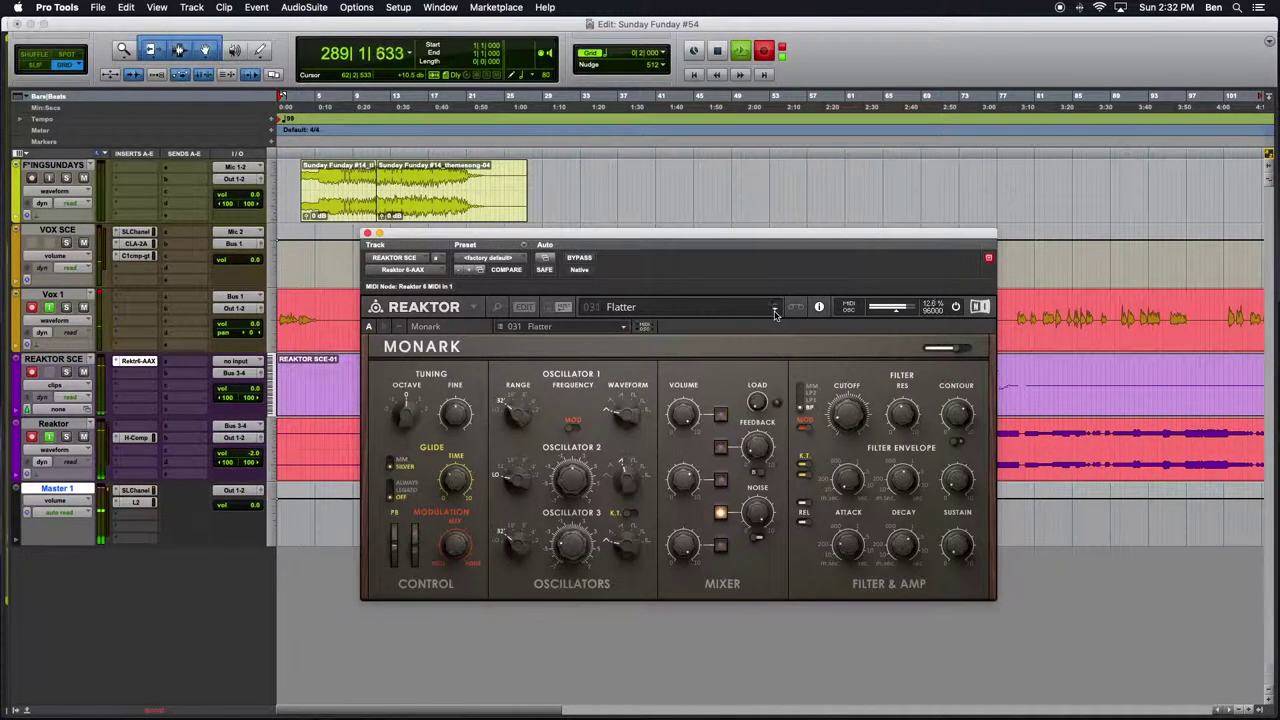
pyautogui.click(775, 313)
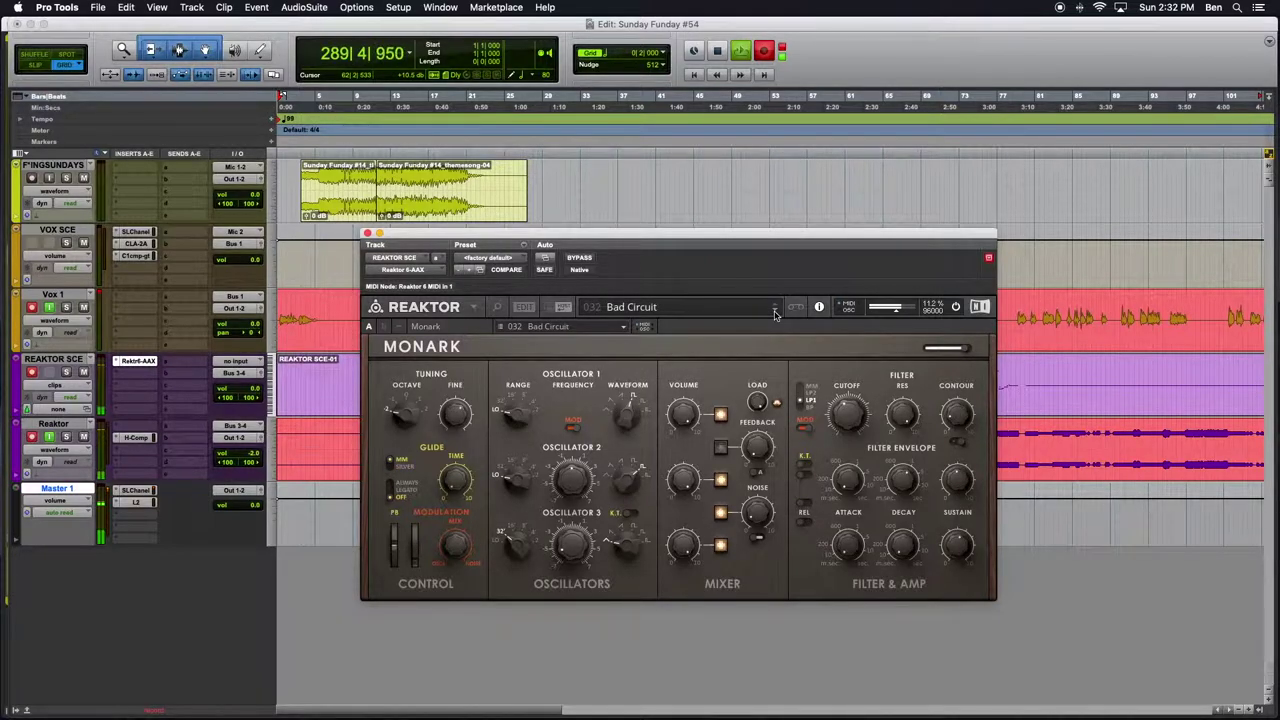
pyautogui.click(775, 313)
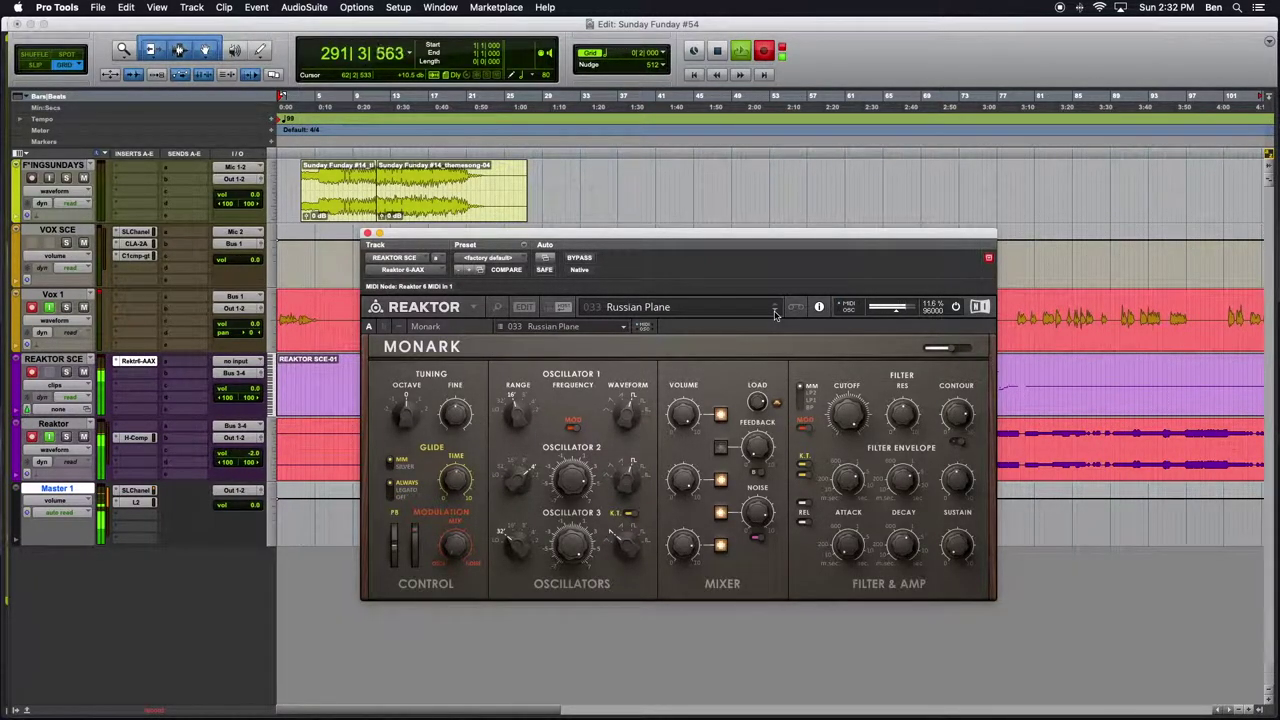
pyautogui.click(775, 313)
pyautogui.click(775, 313)
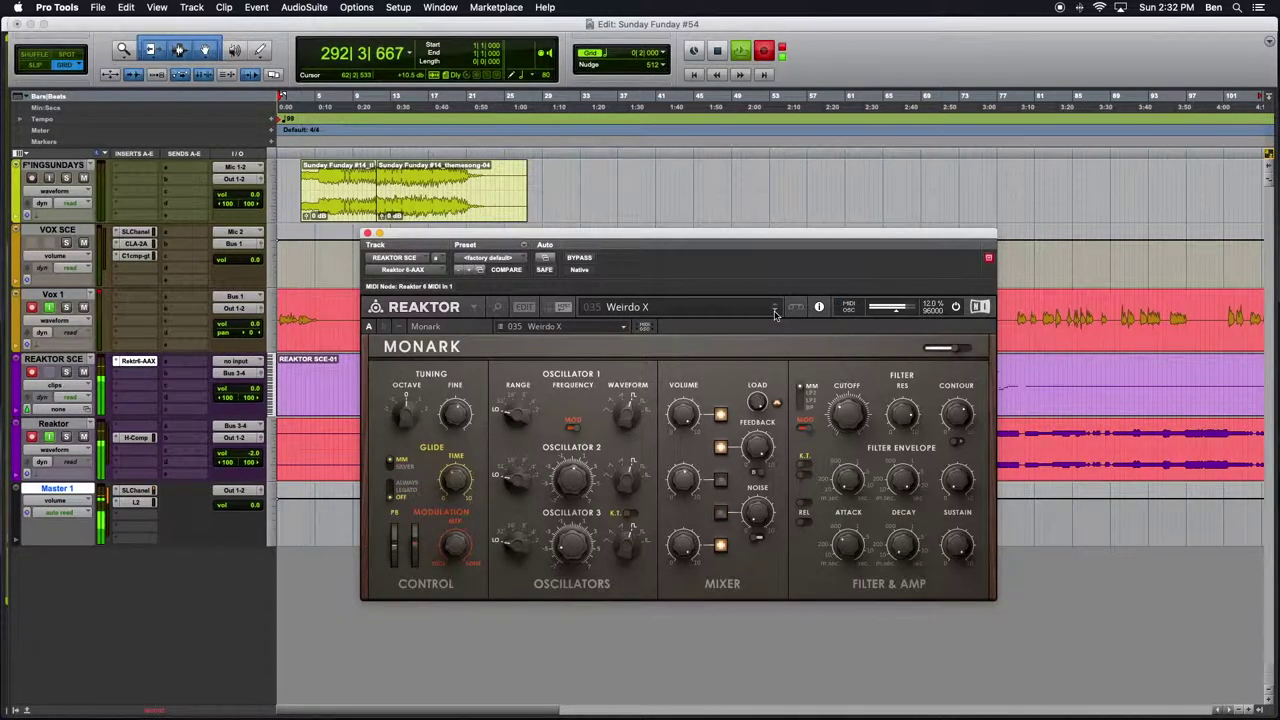
pyautogui.click(104, 292)
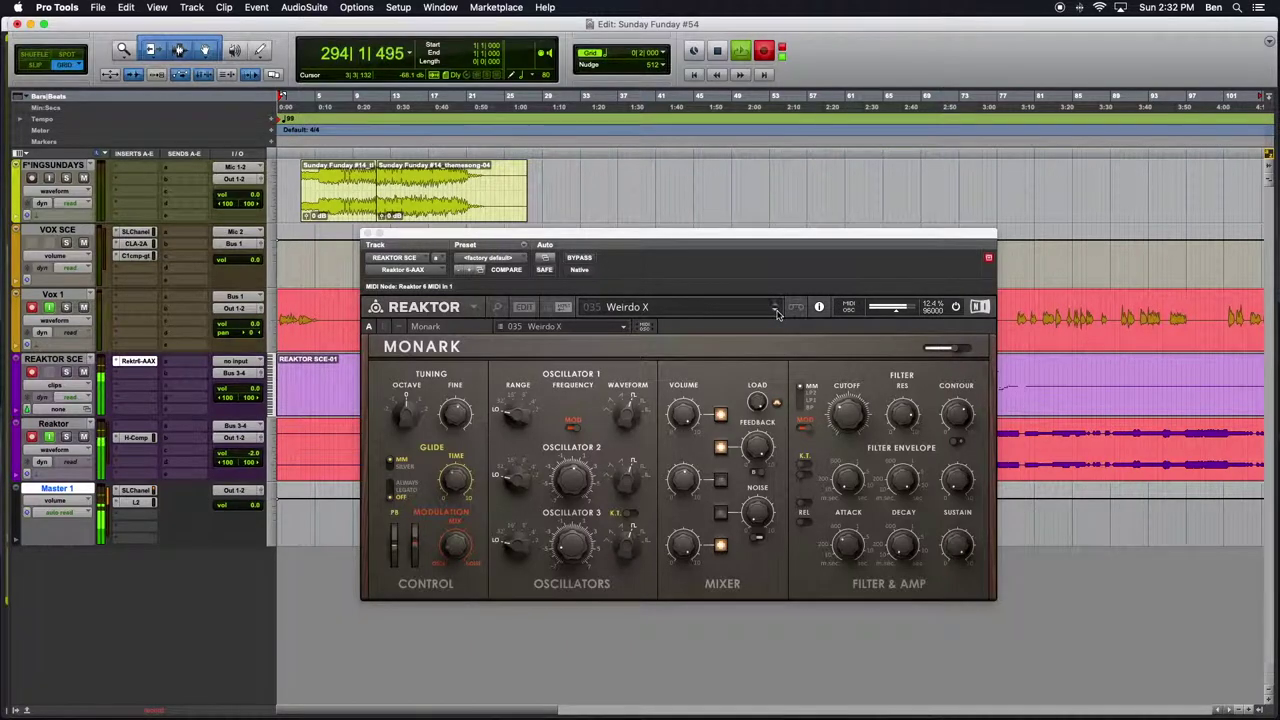
# Step forward to the Sweet 16 snapshot, go back to Broke, and advance to Caged Rain.
pyautogui.click(776, 313)
pyautogui.click(774, 313)
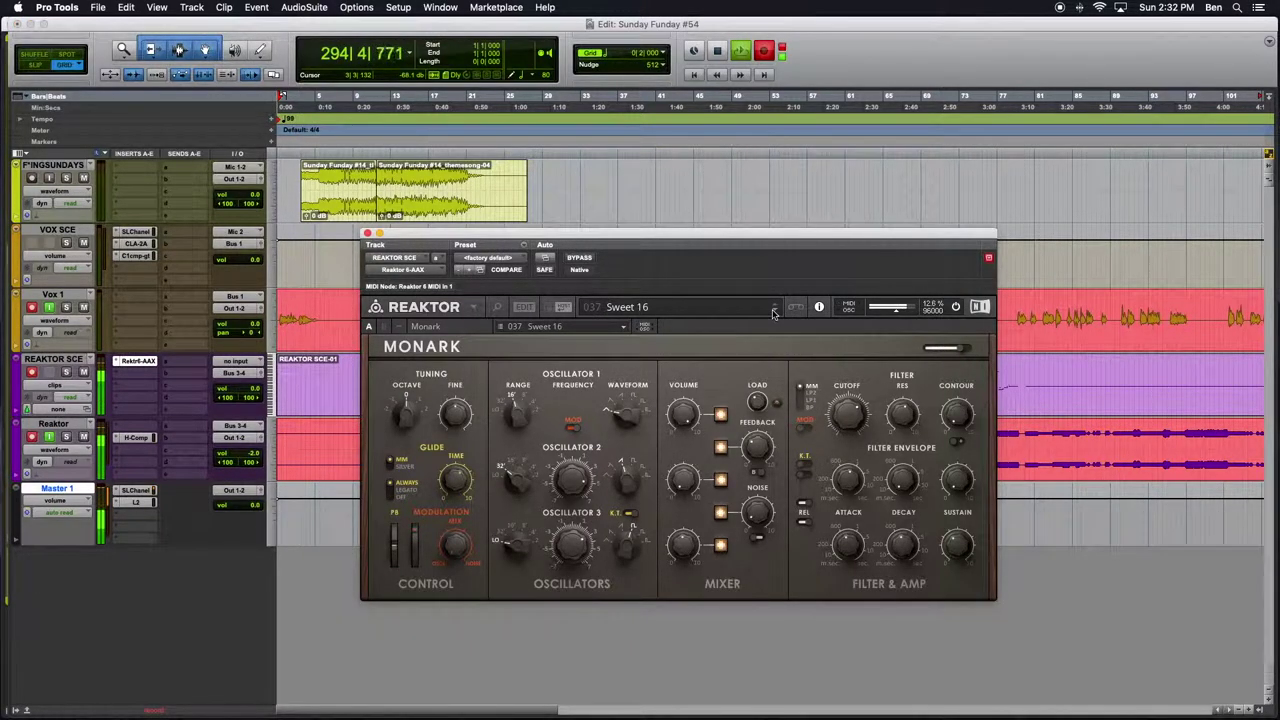
pyautogui.click(774, 309)
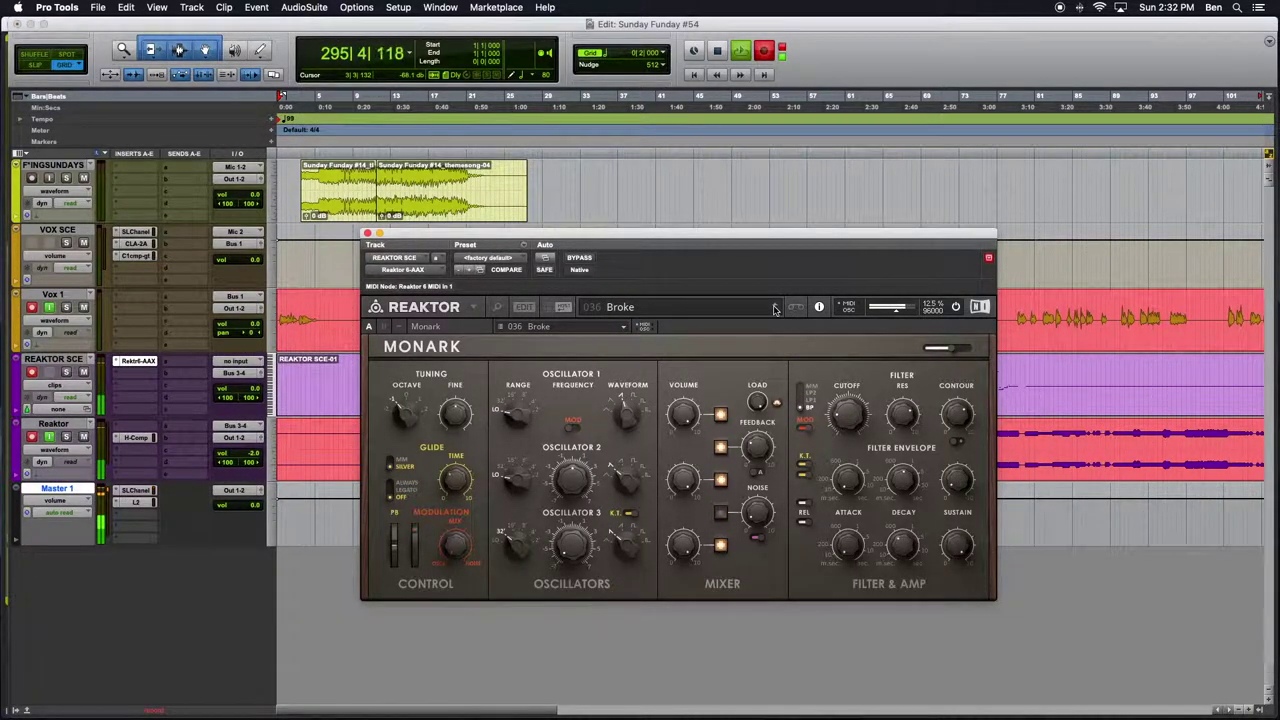
pyautogui.click(775, 313)
pyautogui.click(775, 313)
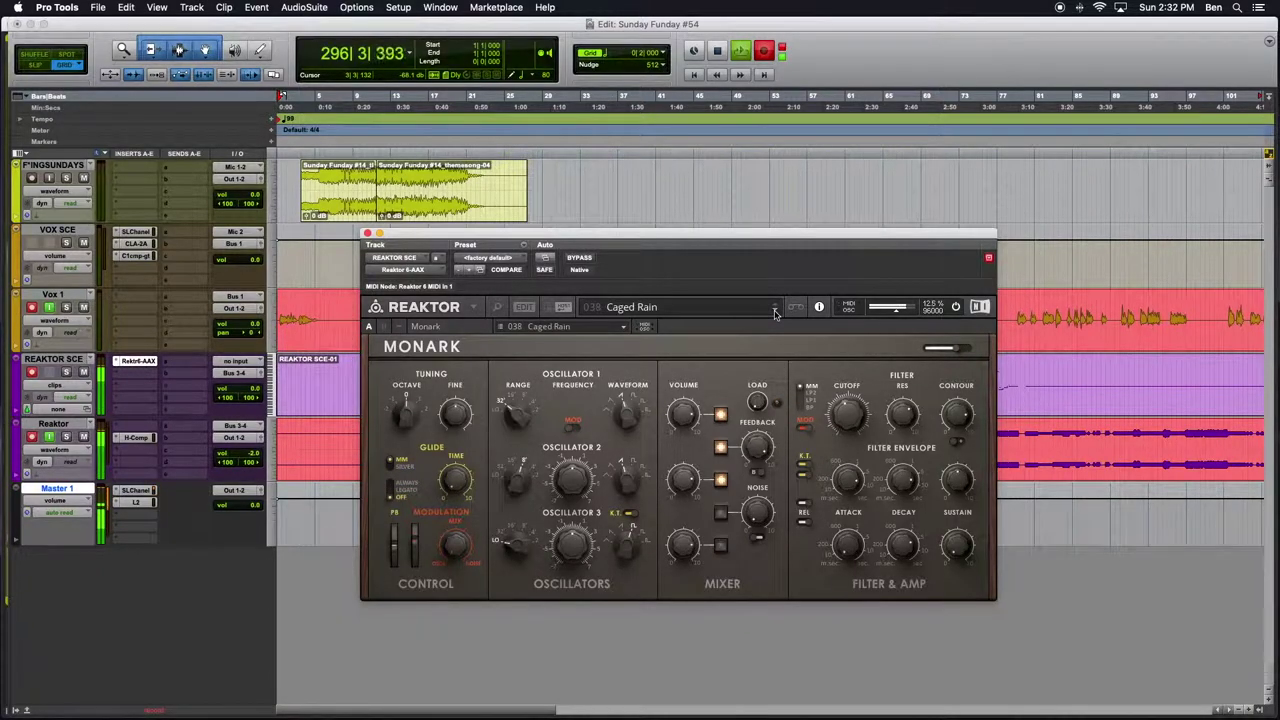
# Load the Earplug snapshot from Monark's FX bank.
pyautogui.click(632, 307)
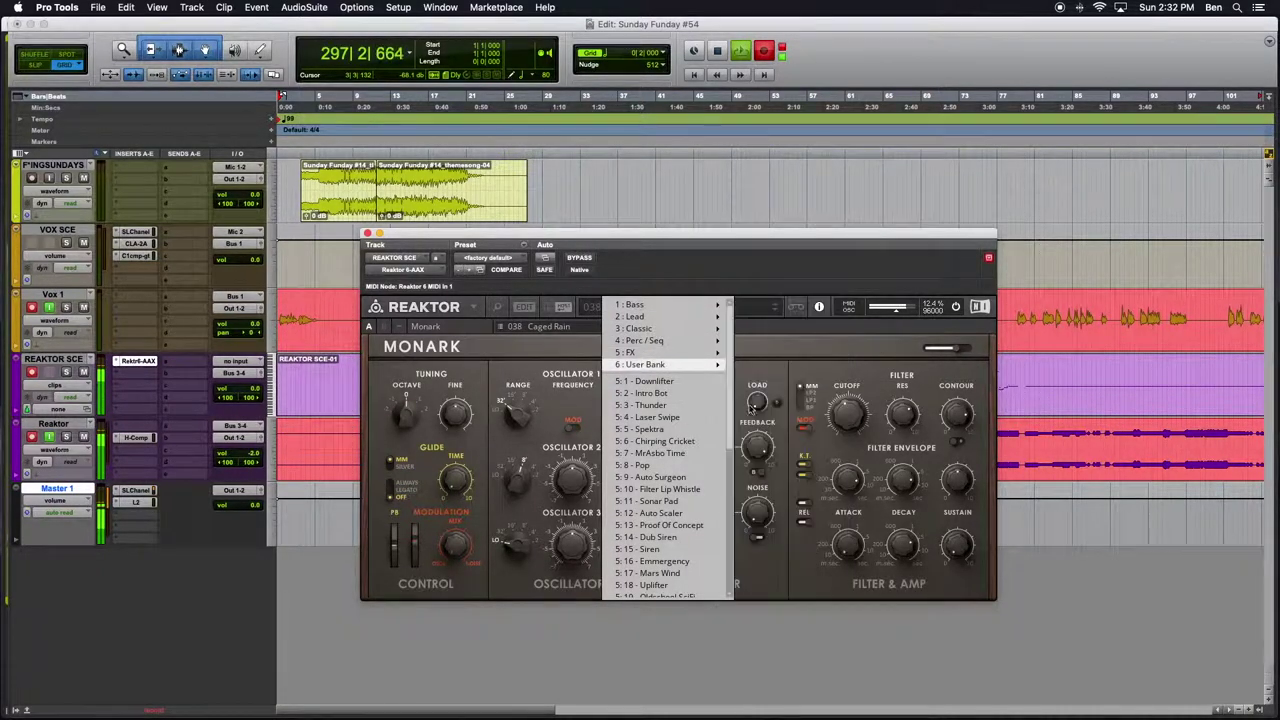
pyautogui.moveTo(710, 356)
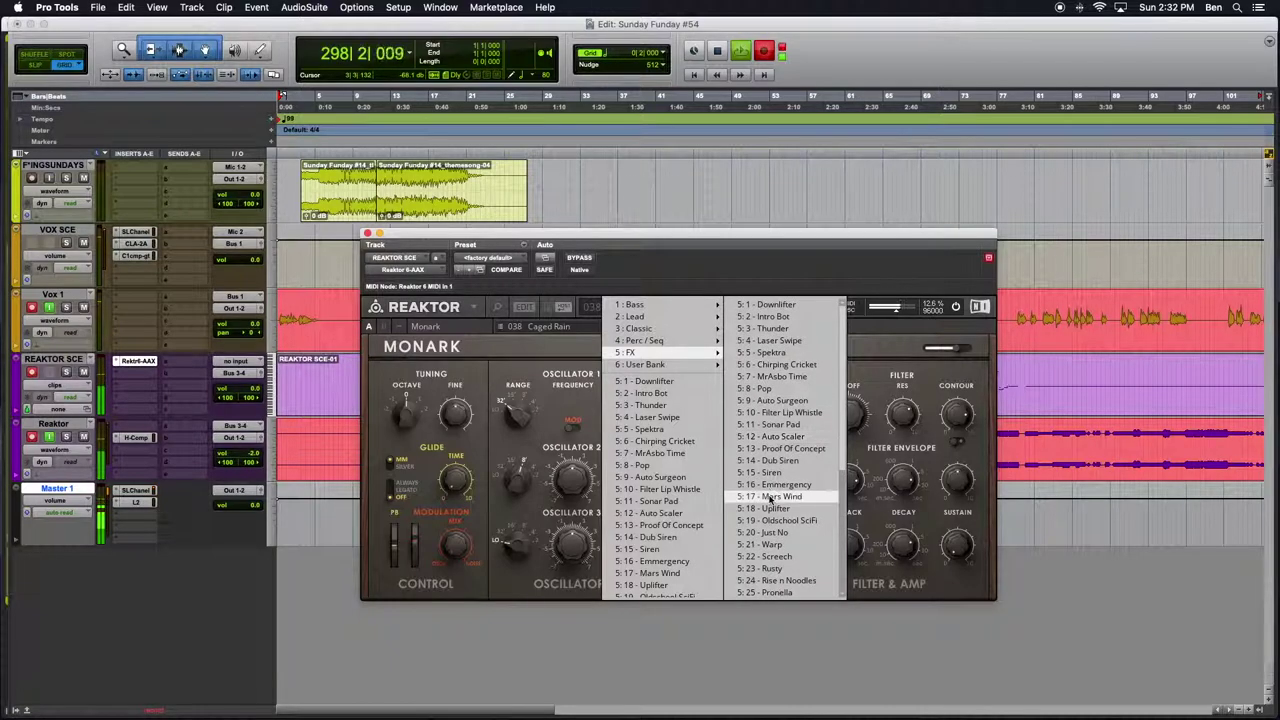
pyautogui.click(772, 546)
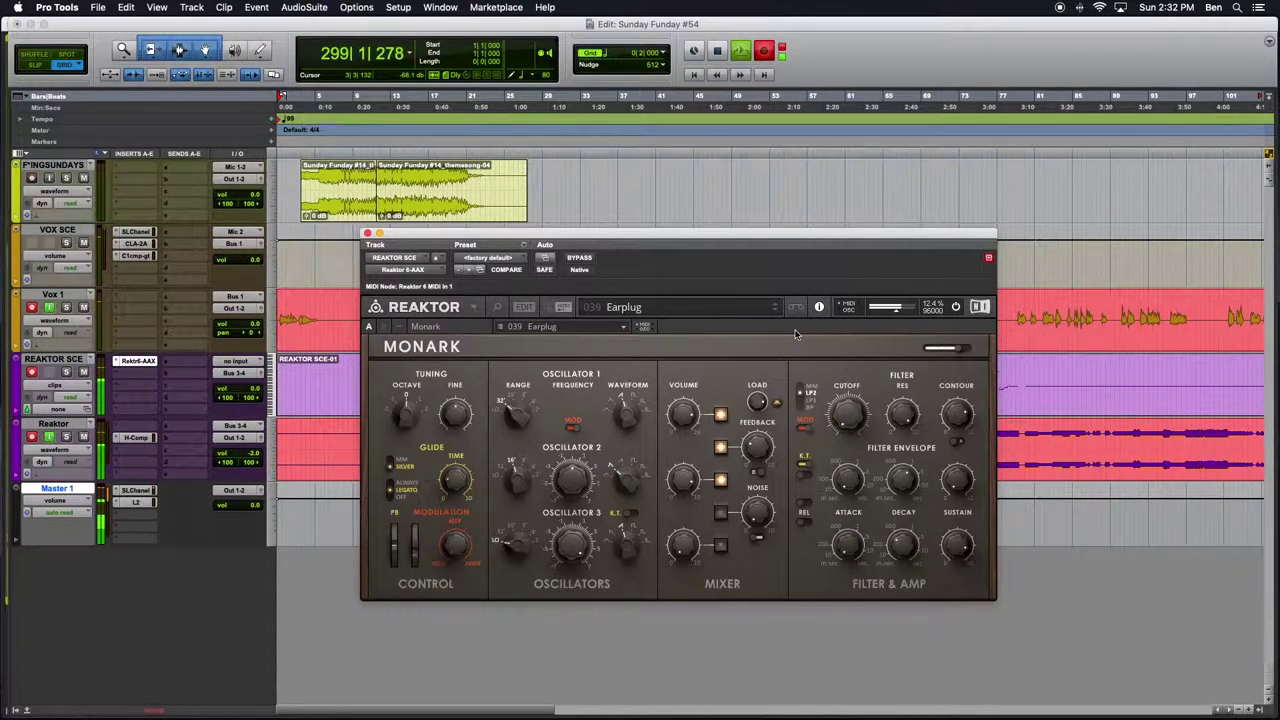
# Step forward through the FX snapshots Modem Tonal and Jerk up to Swirl.
pyautogui.click(773, 309)
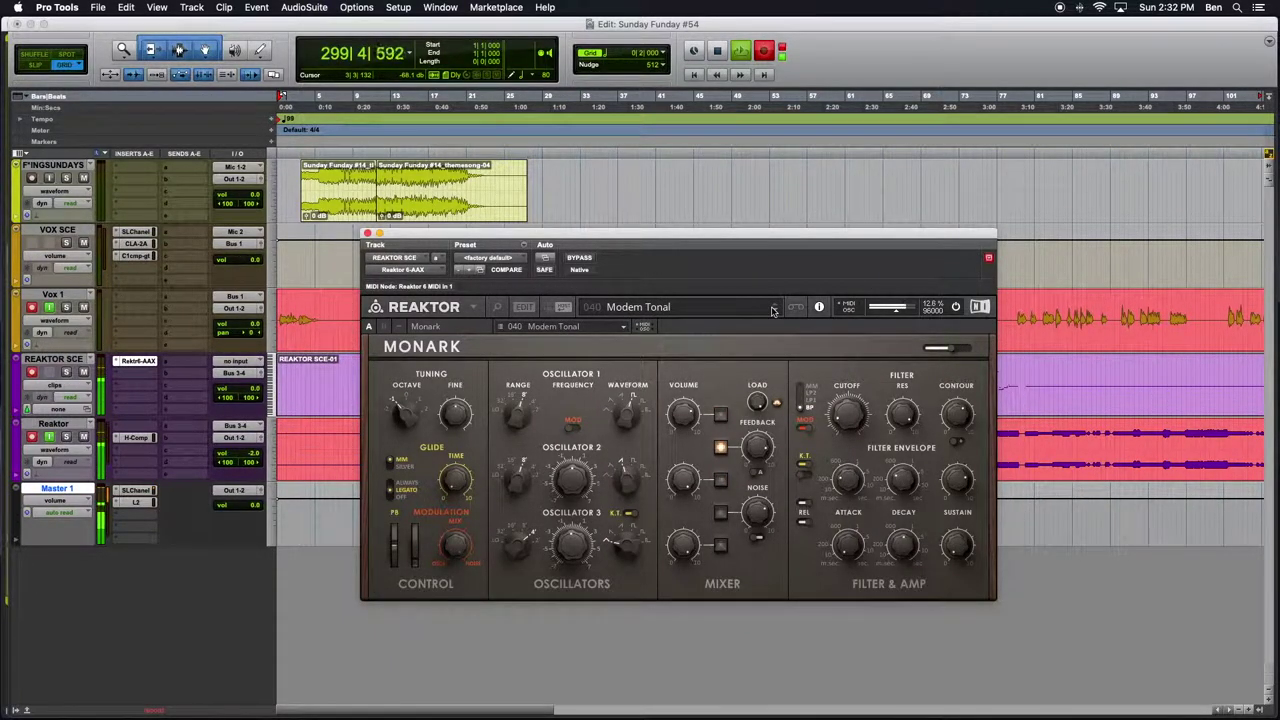
pyautogui.click(774, 311)
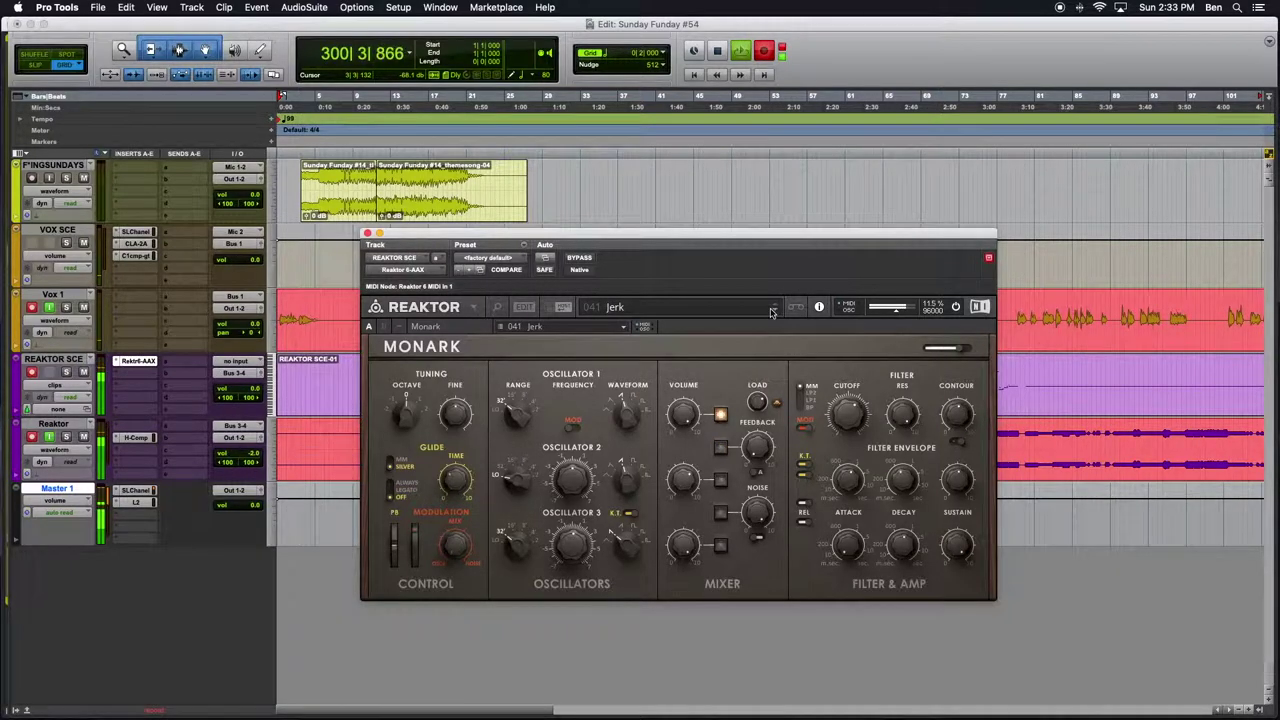
pyautogui.click(772, 310)
pyautogui.click(772, 310)
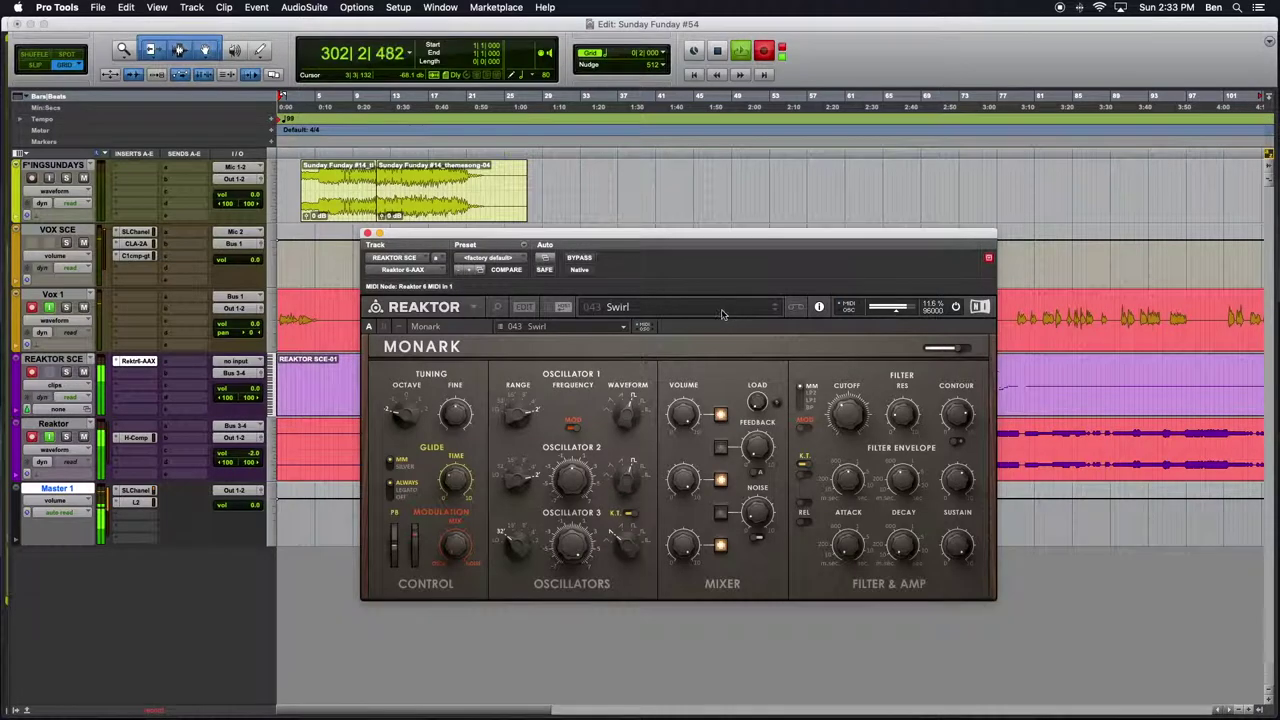
# Load the Kick Low snapshot from Monark's Perc./Seq bank.
pyautogui.click(733, 314)
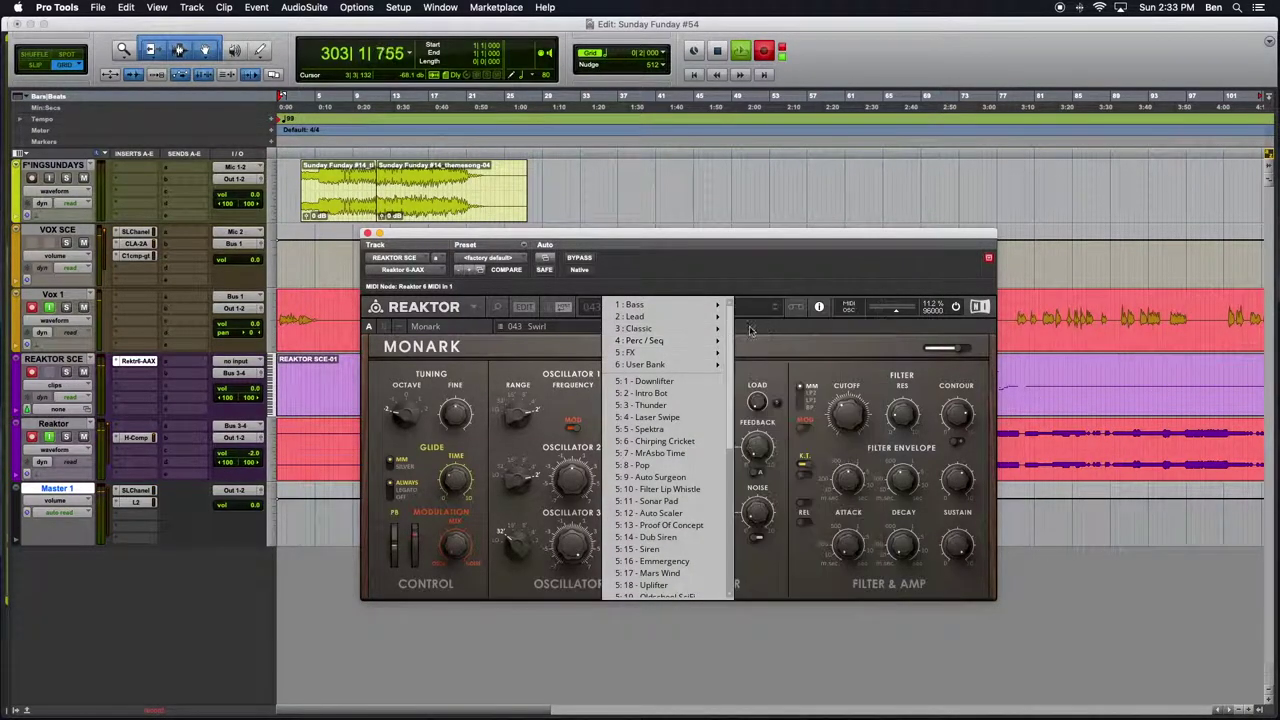
pyautogui.moveTo(701, 345)
pyautogui.click(773, 317)
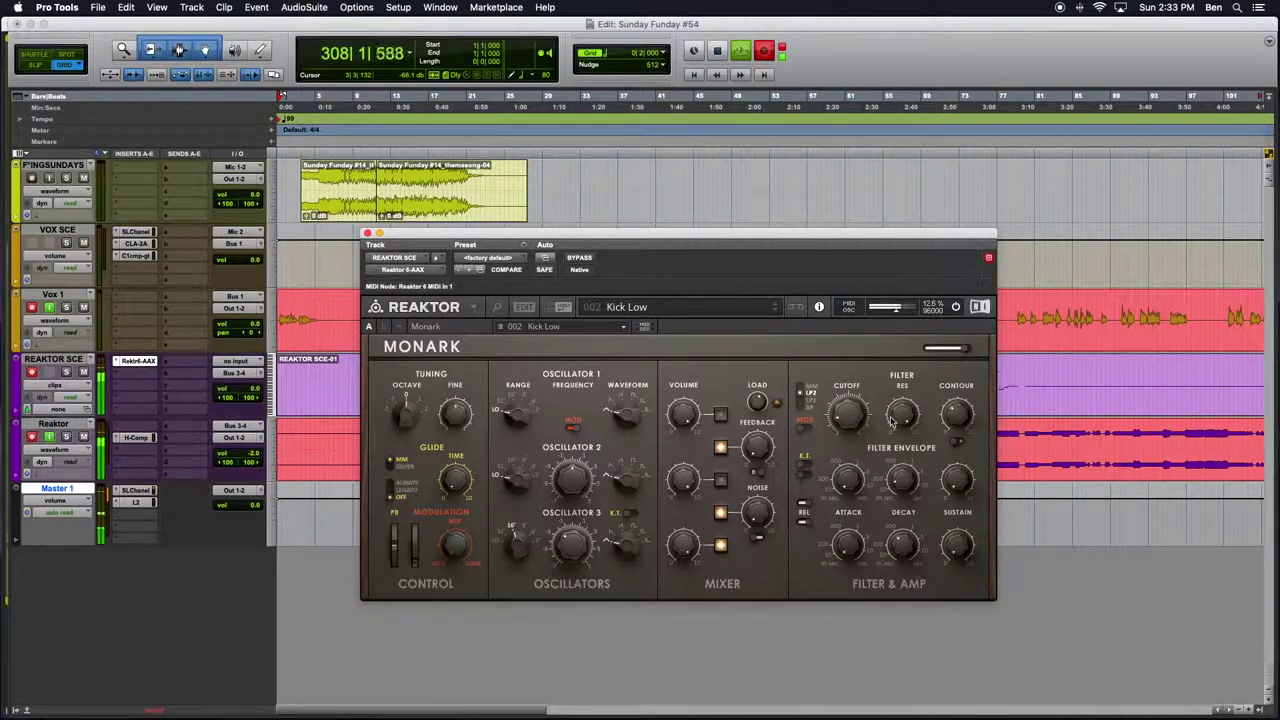
# Tweak the filter cutoff and Oscillator 2's frequency in Kick Low, and try the filter mode selector.
pyautogui.moveTo(838, 420)
pyautogui.mouseDown()
pyautogui.moveTo(843, 393)
pyautogui.moveTo(843, 423)
pyautogui.mouseUp()
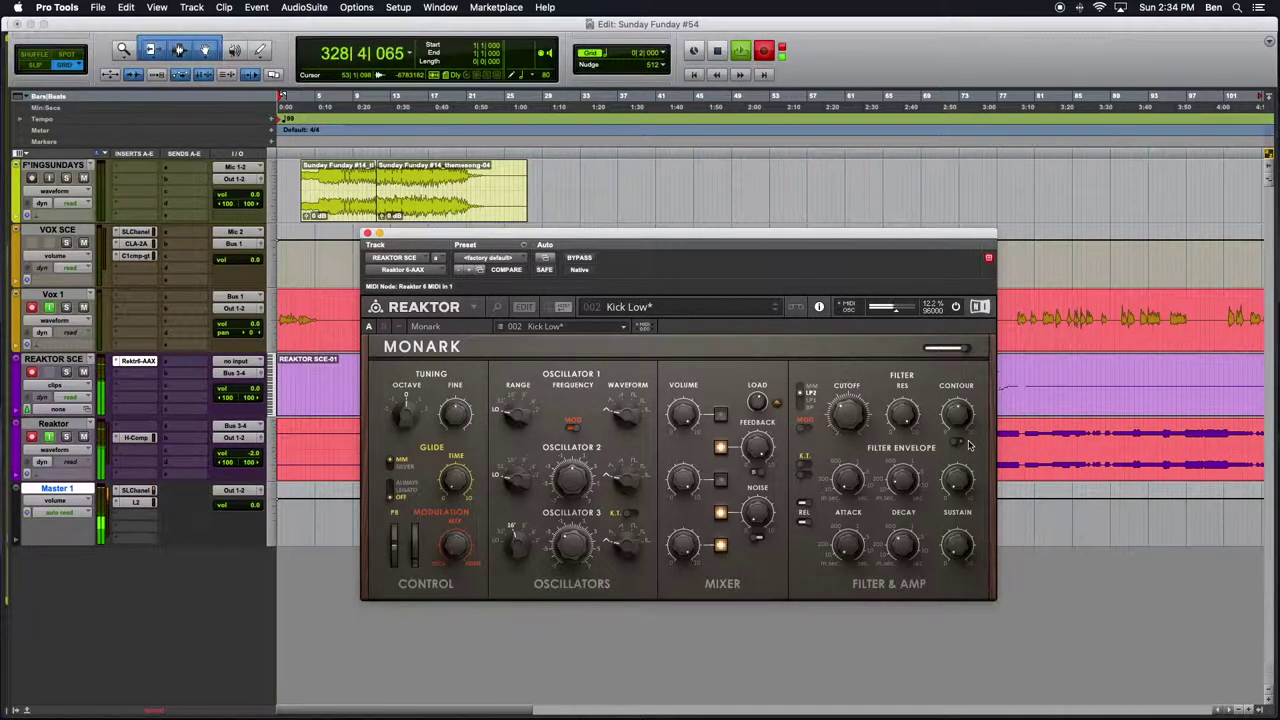
pyautogui.moveTo(848, 423)
pyautogui.mouseDown()
pyautogui.moveTo(851, 458)
pyautogui.moveTo(851, 412)
pyautogui.mouseUp()
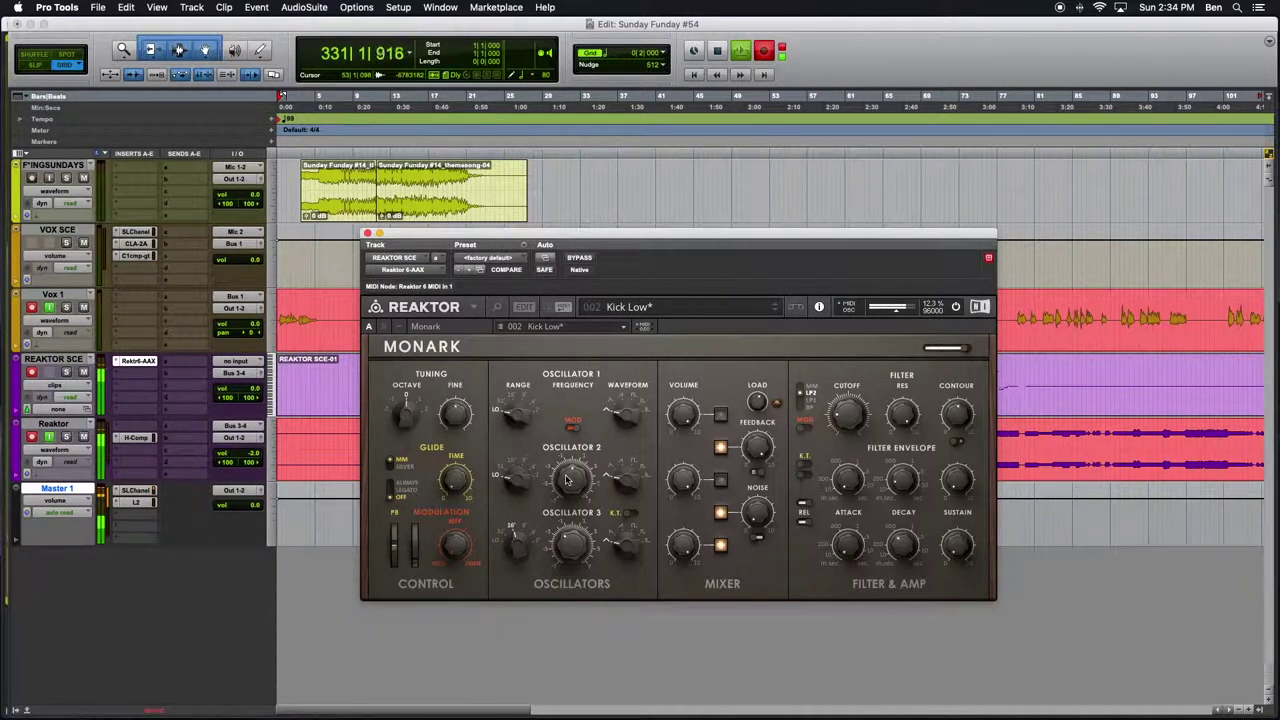
pyautogui.moveTo(566, 475)
pyautogui.mouseDown()
pyautogui.moveTo(568, 458)
pyautogui.moveTo(566, 488)
pyautogui.mouseUp()
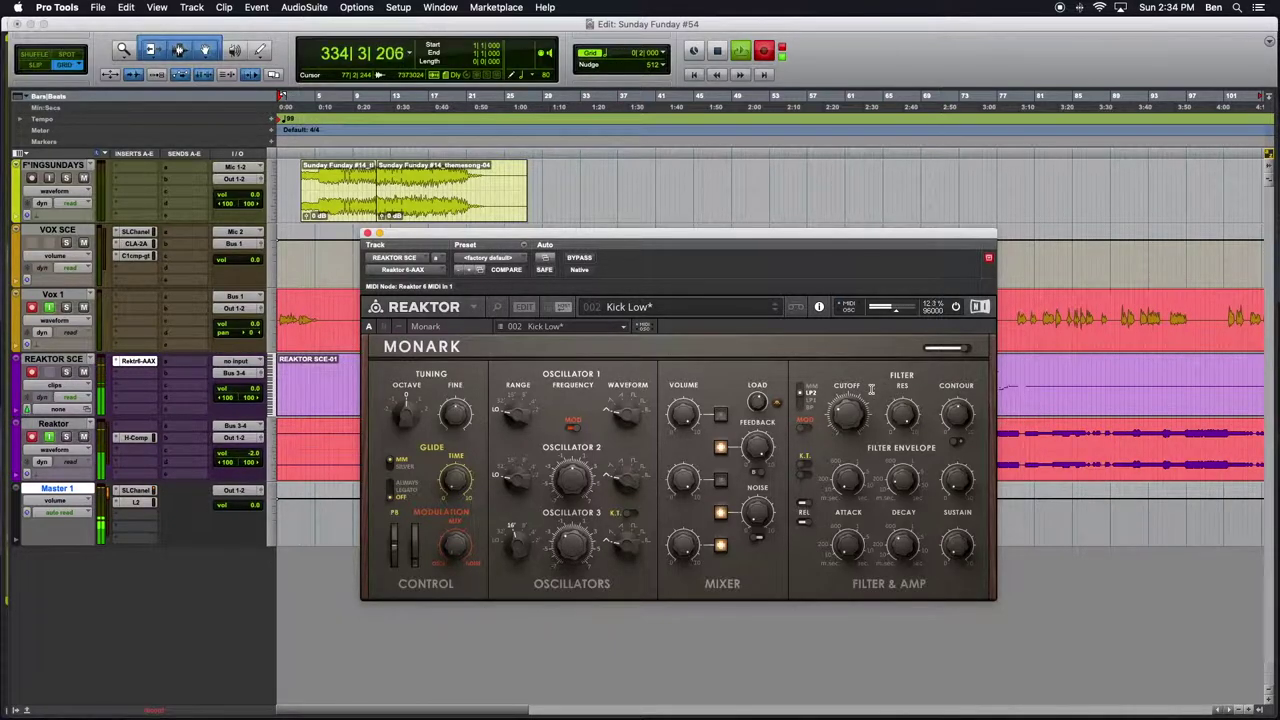
pyautogui.click(800, 401)
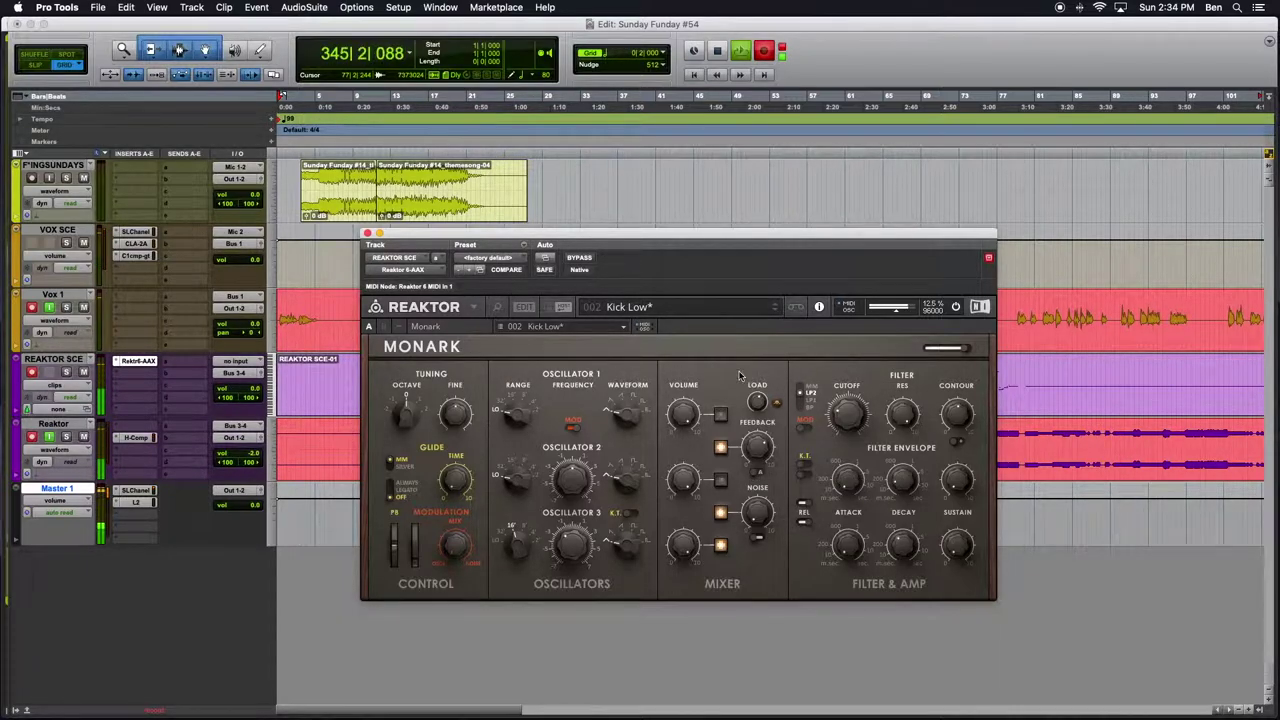
# Step forward through the percussion snapshots Kick Hard and Kick LoFi up to Snare Low.
pyautogui.click(776, 310)
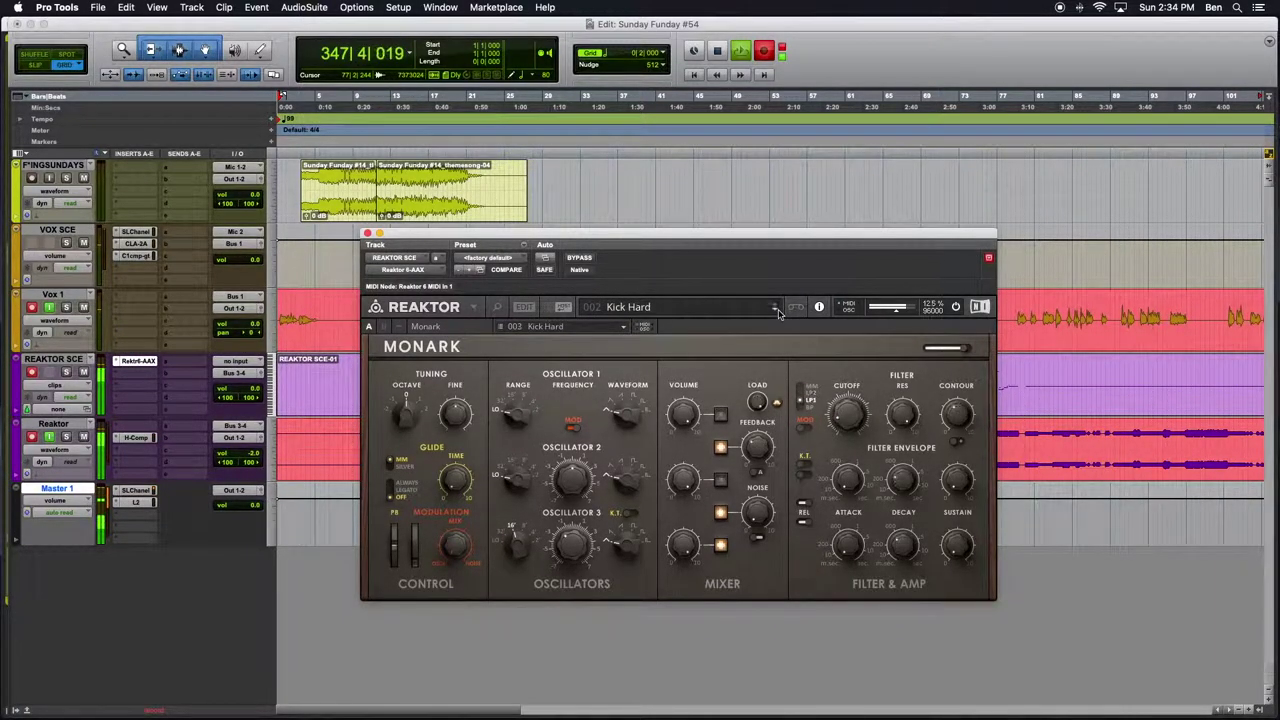
pyautogui.click(777, 311)
pyautogui.click(777, 311)
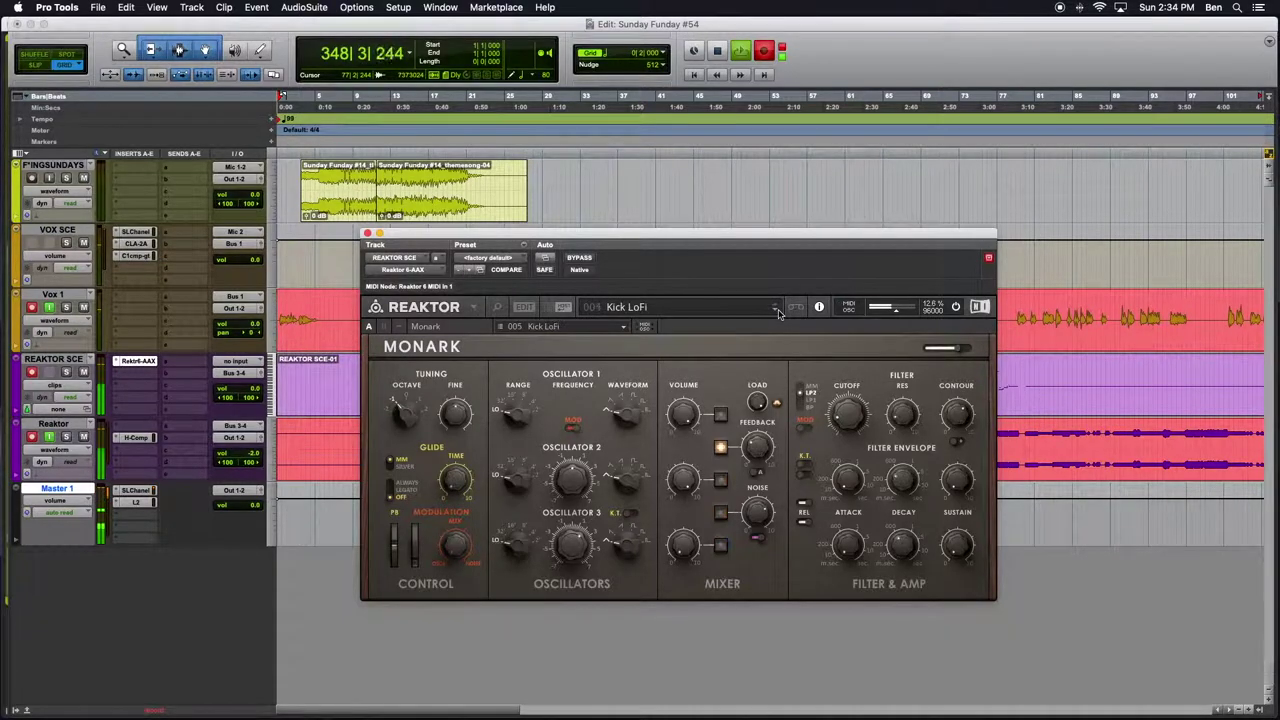
pyautogui.click(777, 311)
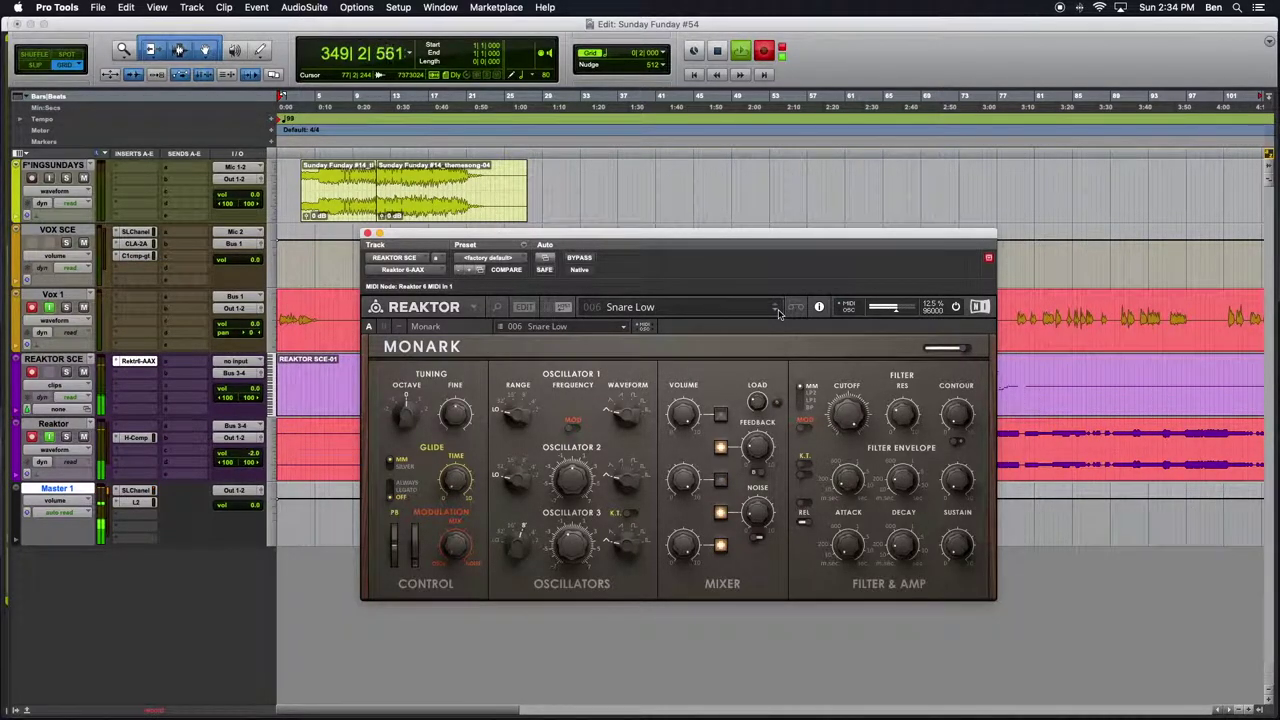
# Step forward through the percussion snapshots from Snare Low past Clap Tight up to HH Open.
pyautogui.click(777, 311)
pyautogui.click(777, 311)
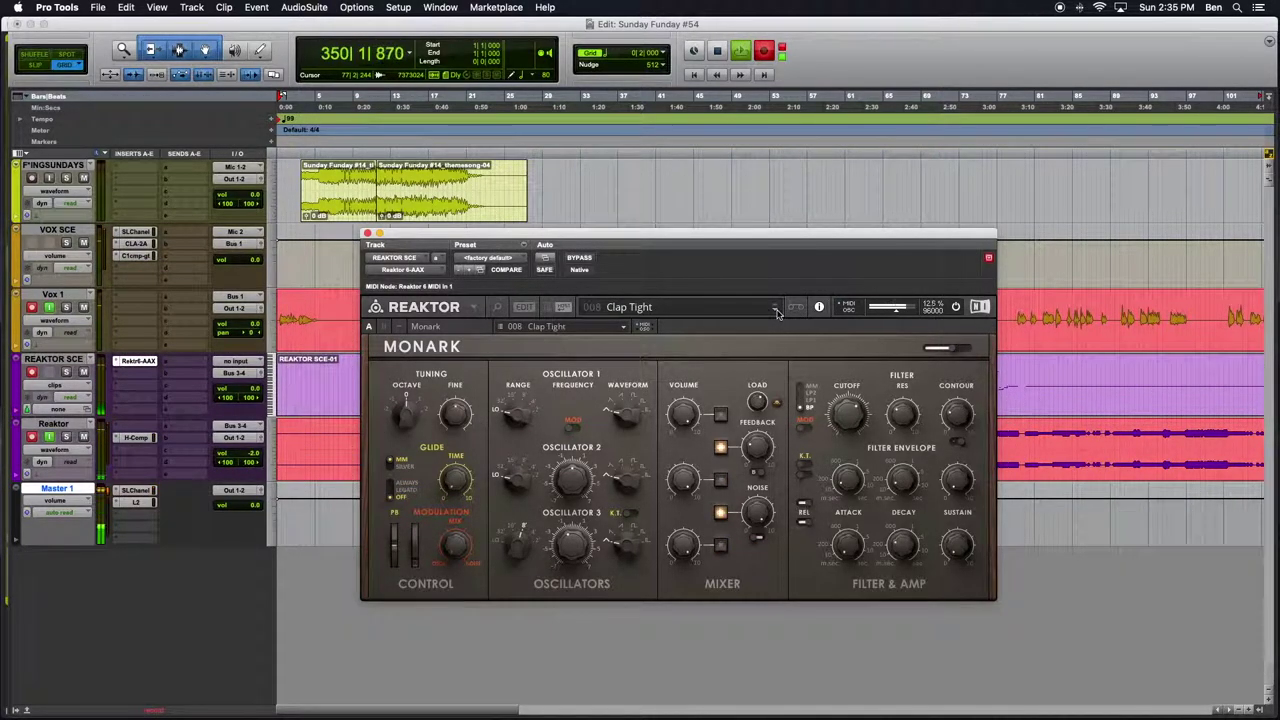
pyautogui.click(777, 311)
pyautogui.click(777, 311)
pyautogui.click(777, 311)
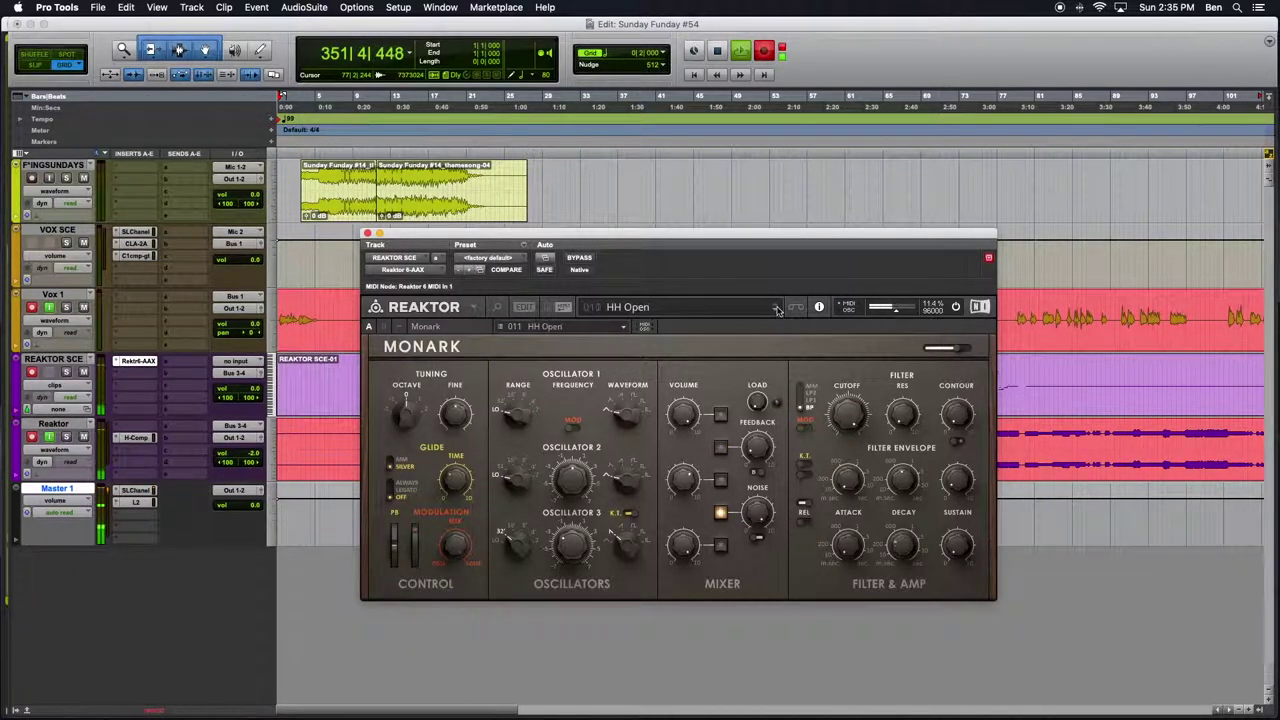
# Step forward through the remaining percussion snapshots into the sequence sounds, past Silver B up to Silver D.
pyautogui.click(777, 311)
pyautogui.click(777, 311)
pyautogui.click(777, 311)
pyautogui.click(777, 312)
pyautogui.click(777, 311)
pyautogui.click(777, 311)
pyautogui.click(777, 311)
pyautogui.click(777, 311)
pyautogui.click(777, 311)
pyautogui.click(777, 311)
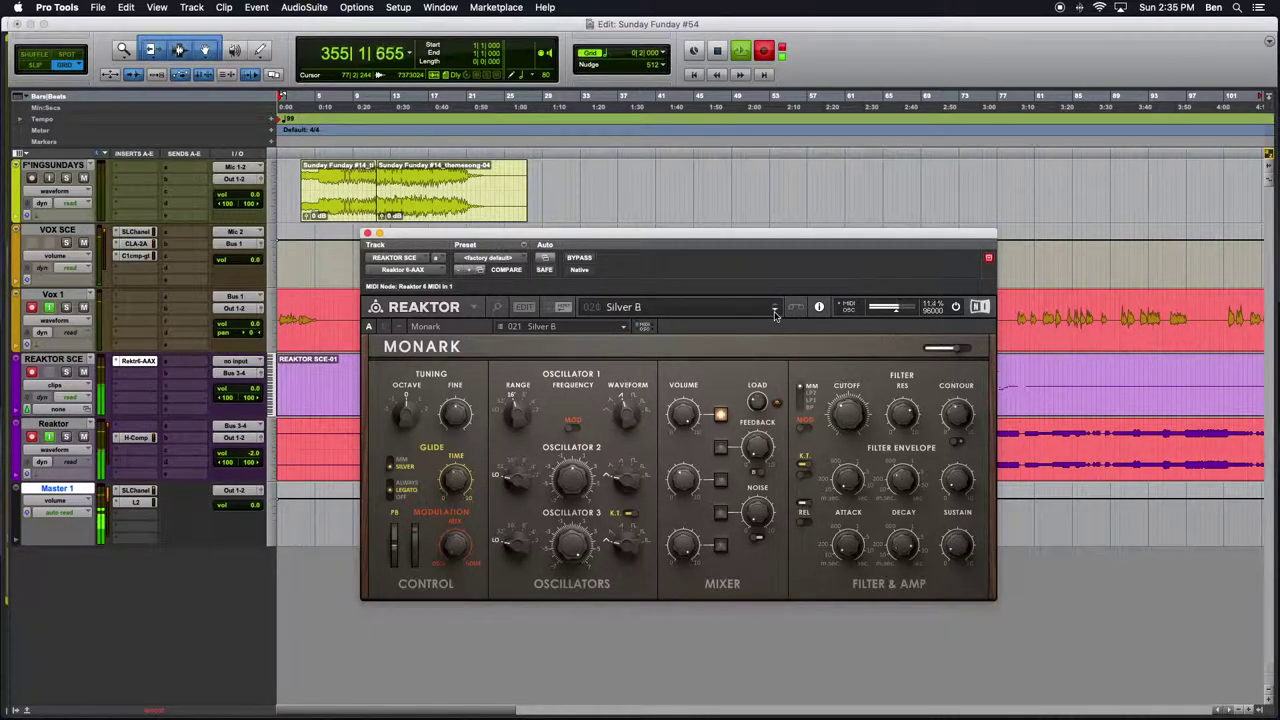
pyautogui.click(777, 311)
pyautogui.click(775, 311)
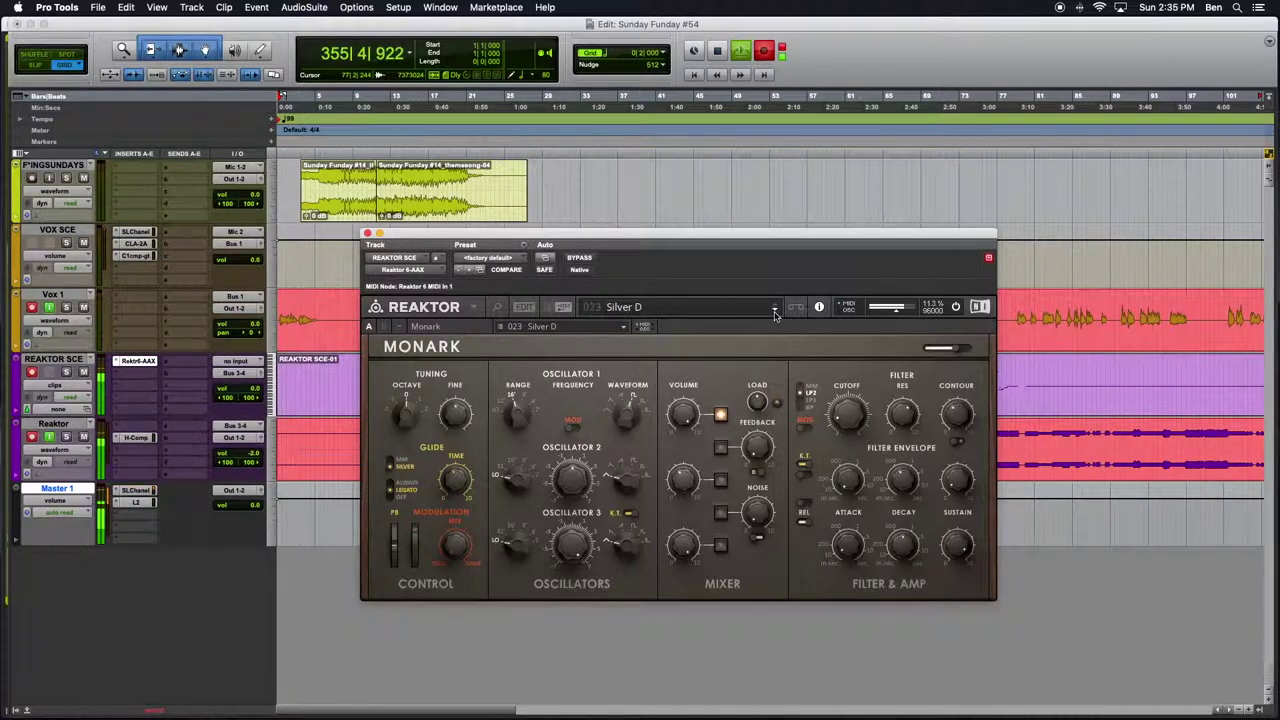
# Step forward through the sequence snapshots from Silver D up to Smooth Operator.
pyautogui.click(775, 311)
pyautogui.click(775, 311)
pyautogui.click(775, 311)
pyautogui.click(775, 311)
pyautogui.click(775, 311)
pyautogui.click(775, 311)
pyautogui.click(775, 311)
pyautogui.click(775, 311)
pyautogui.click(775, 311)
pyautogui.click(775, 311)
pyautogui.click(775, 311)
pyautogui.click(775, 311)
pyautogui.click(775, 311)
pyautogui.click(775, 311)
pyautogui.click(775, 311)
pyautogui.click(775, 311)
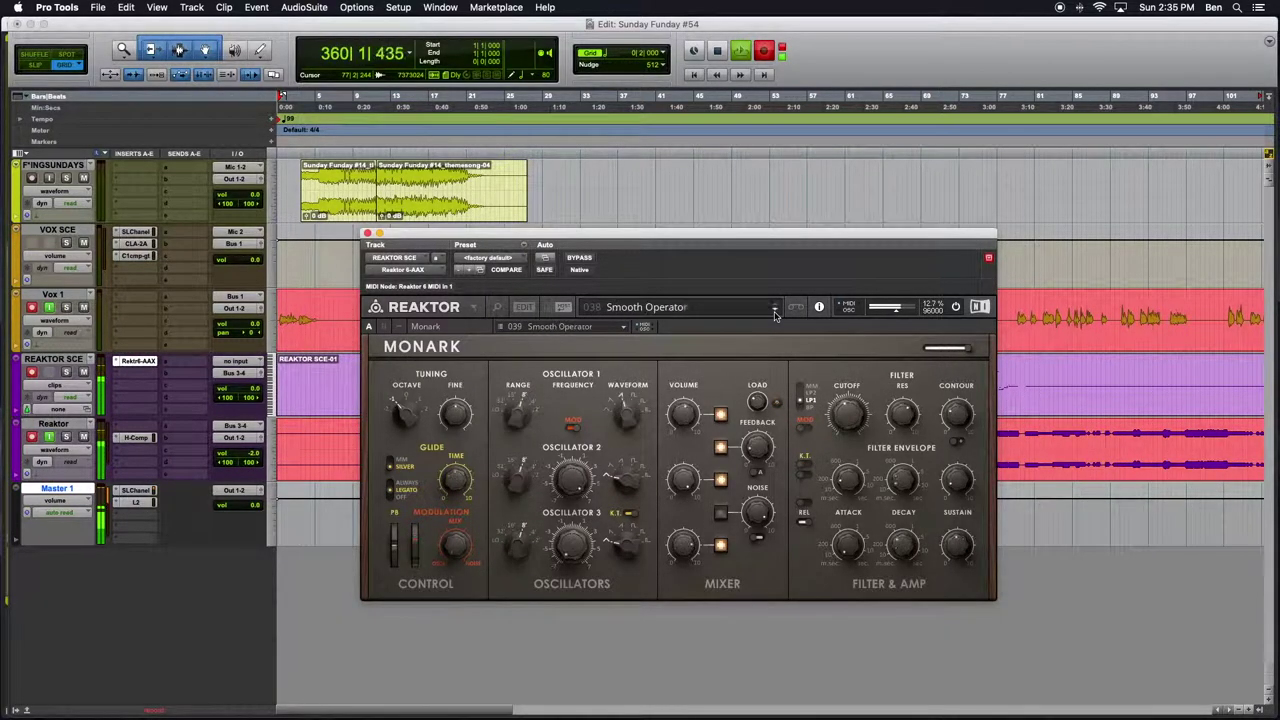
# Step back from Smooth Operator and settle on the American Needle snapshot.
pyautogui.click(776, 310)
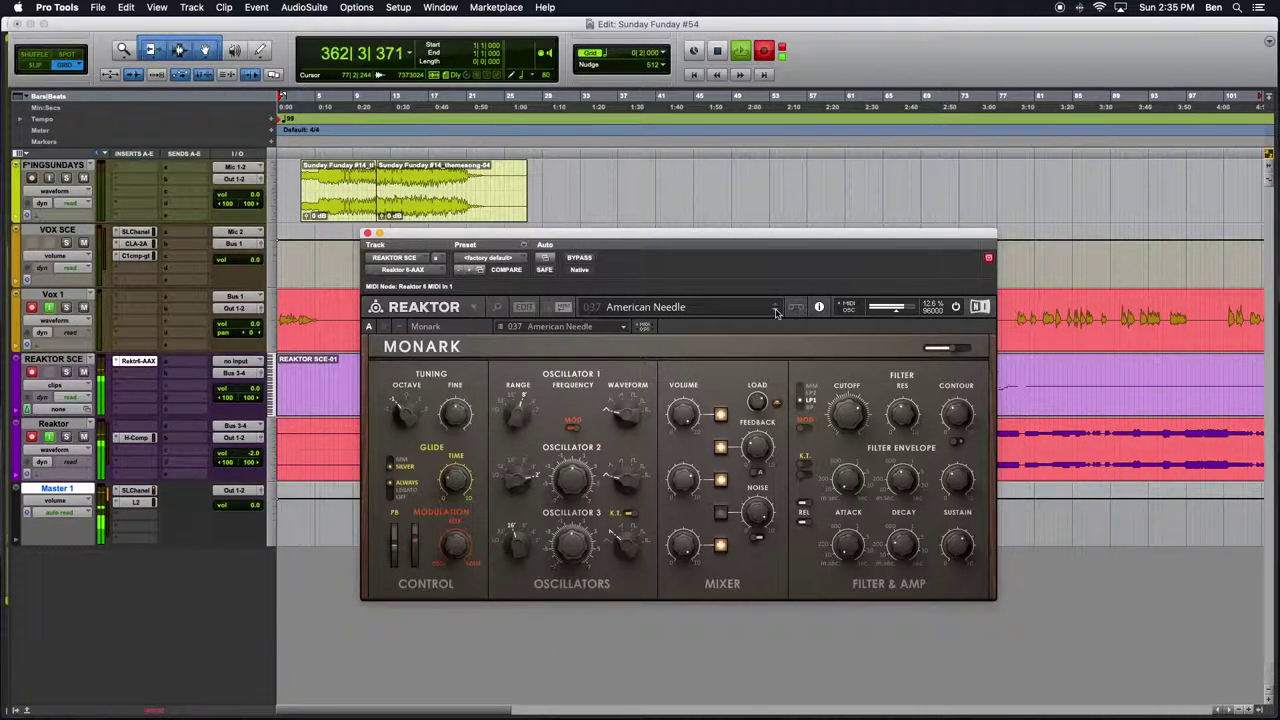
pyautogui.click(777, 313)
pyautogui.click(777, 313)
pyautogui.click(776, 309)
pyautogui.click(776, 309)
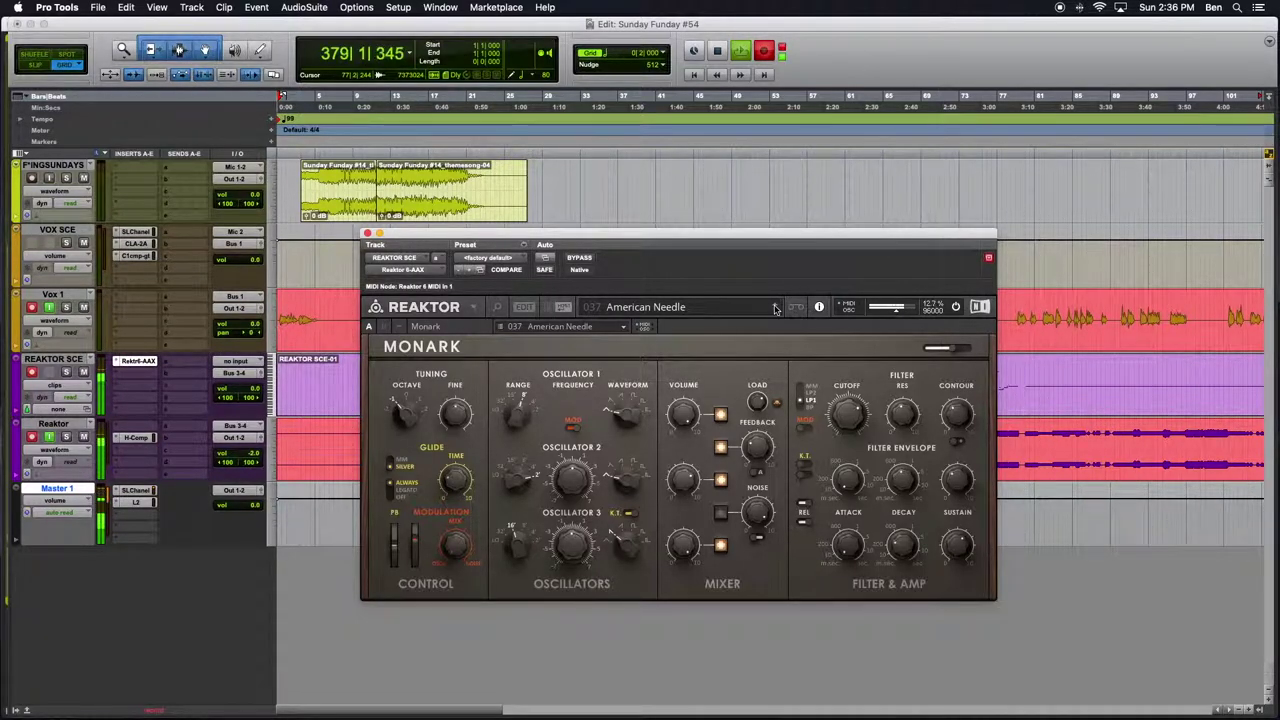
# Tweak the filter cutoff and amp sustain of American Needle, stepping to Spica and back in between.
pyautogui.click(801, 401)
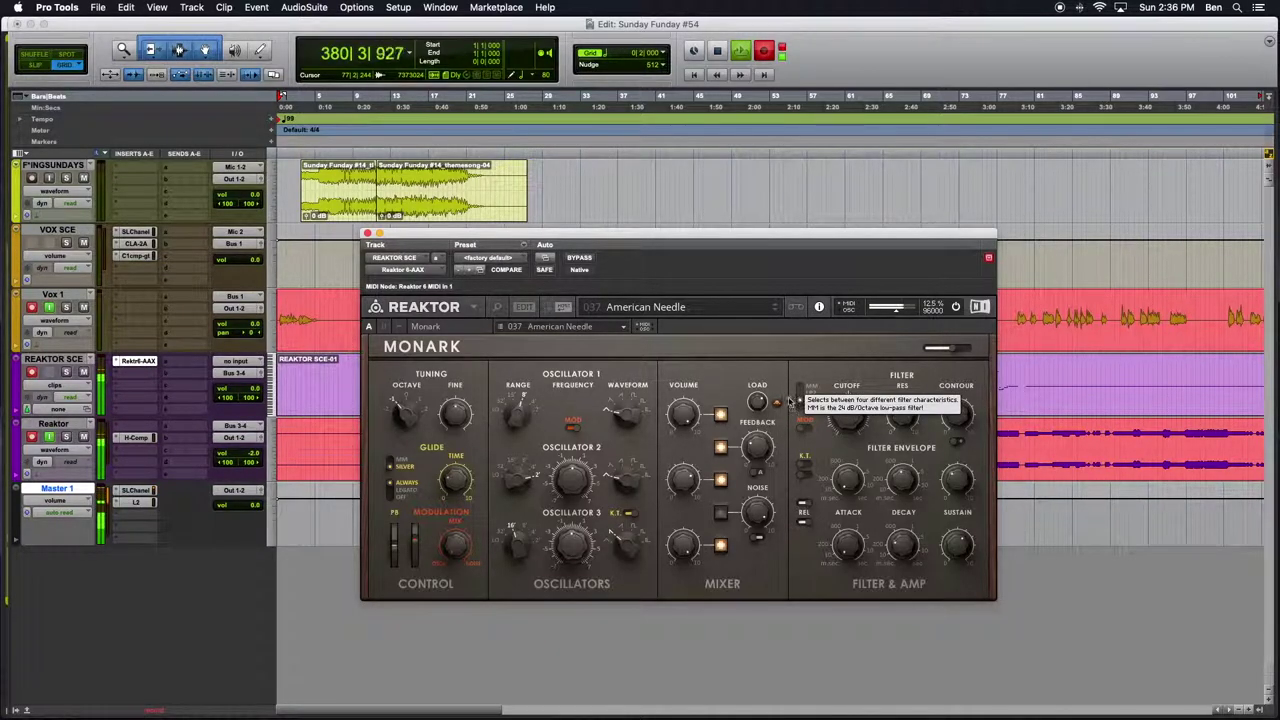
pyautogui.moveTo(840, 410); pyautogui.dragTo(845, 402)
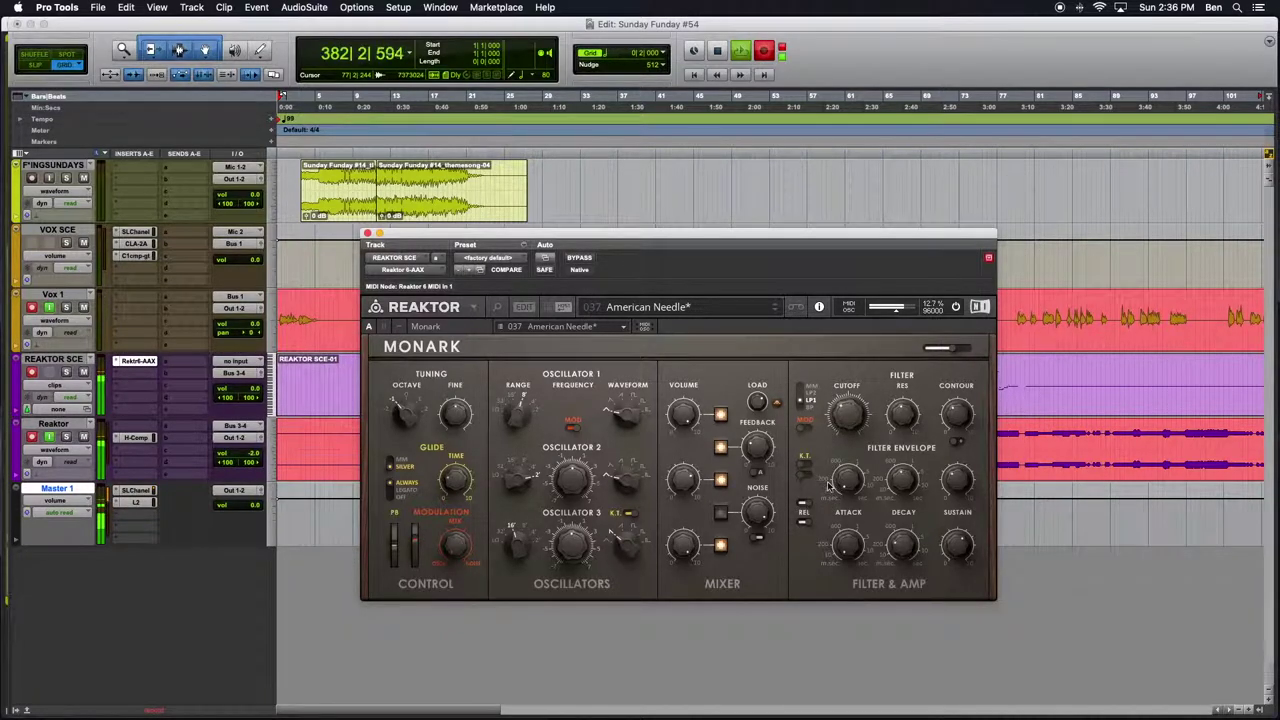
pyautogui.click(776, 311)
pyautogui.click(776, 311)
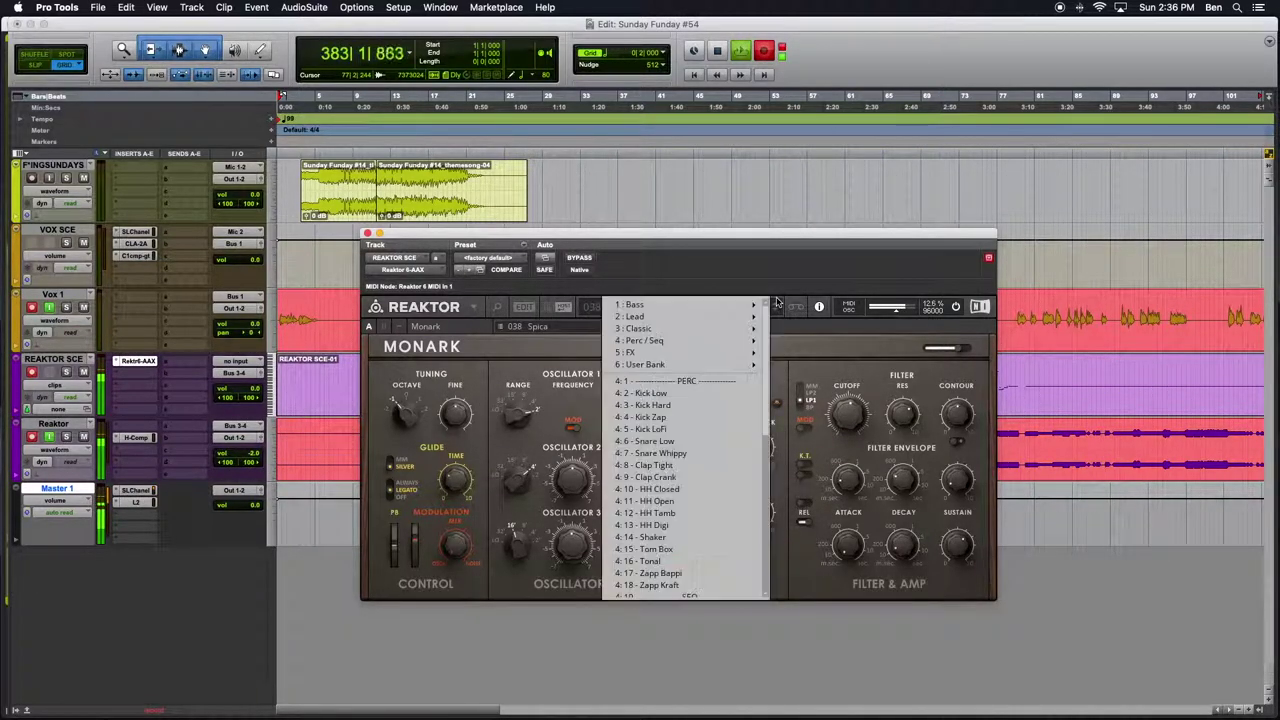
pyautogui.click(778, 310)
pyautogui.moveTo(840, 410); pyautogui.dragTo(847, 497)
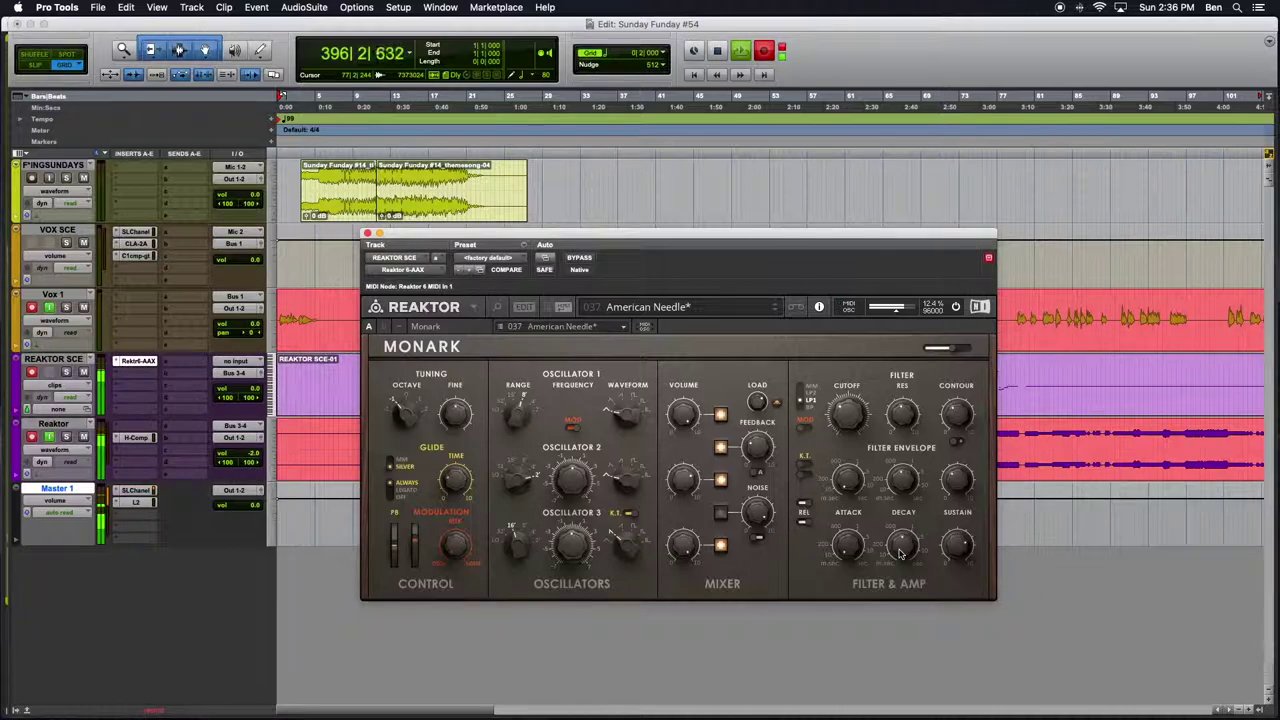
pyautogui.moveTo(955, 560)
pyautogui.mouseDown()
pyautogui.moveTo(958, 576)
pyautogui.moveTo(957, 555)
pyautogui.mouseUp()
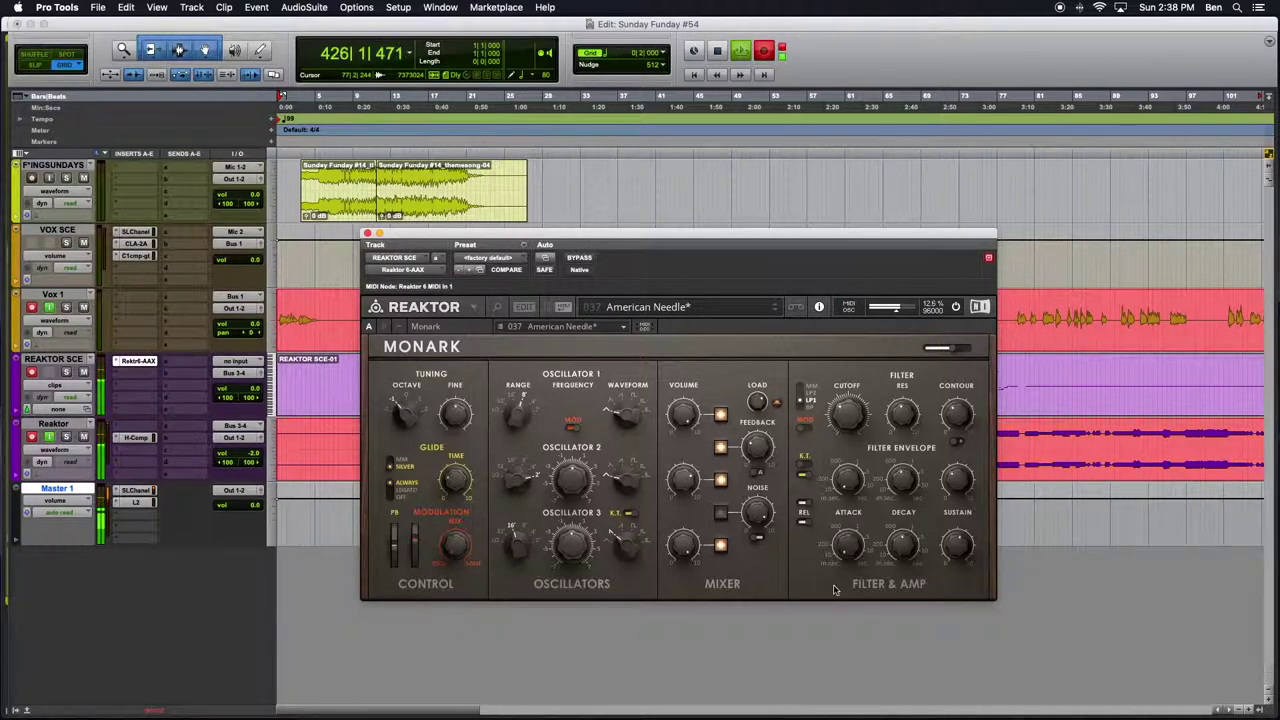
pyautogui.press('super+bracketleft')
pyautogui.press('super+bracketleft')
pyautogui.press('super+bracketleft')
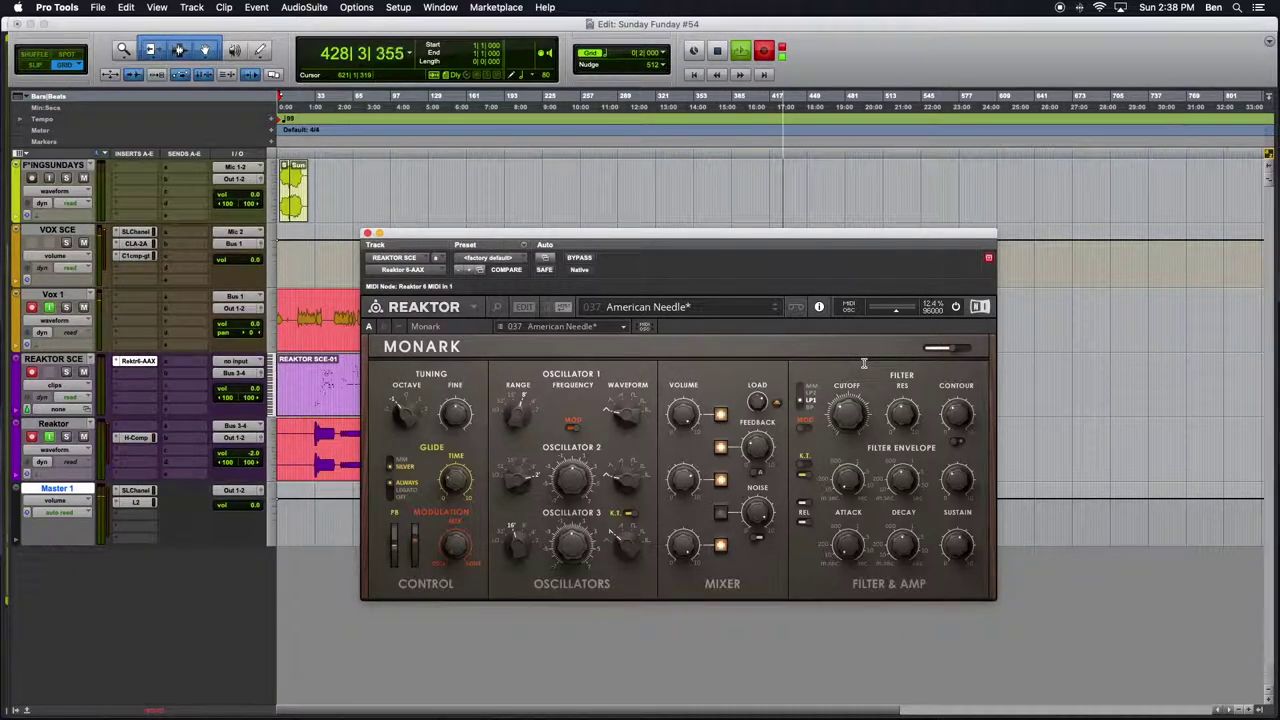
# Step through the snapshots after American Needle and settle on Smooth Operator.
pyautogui.click(773, 311)
pyautogui.click(773, 311)
pyautogui.click(773, 311)
pyautogui.click(773, 305)
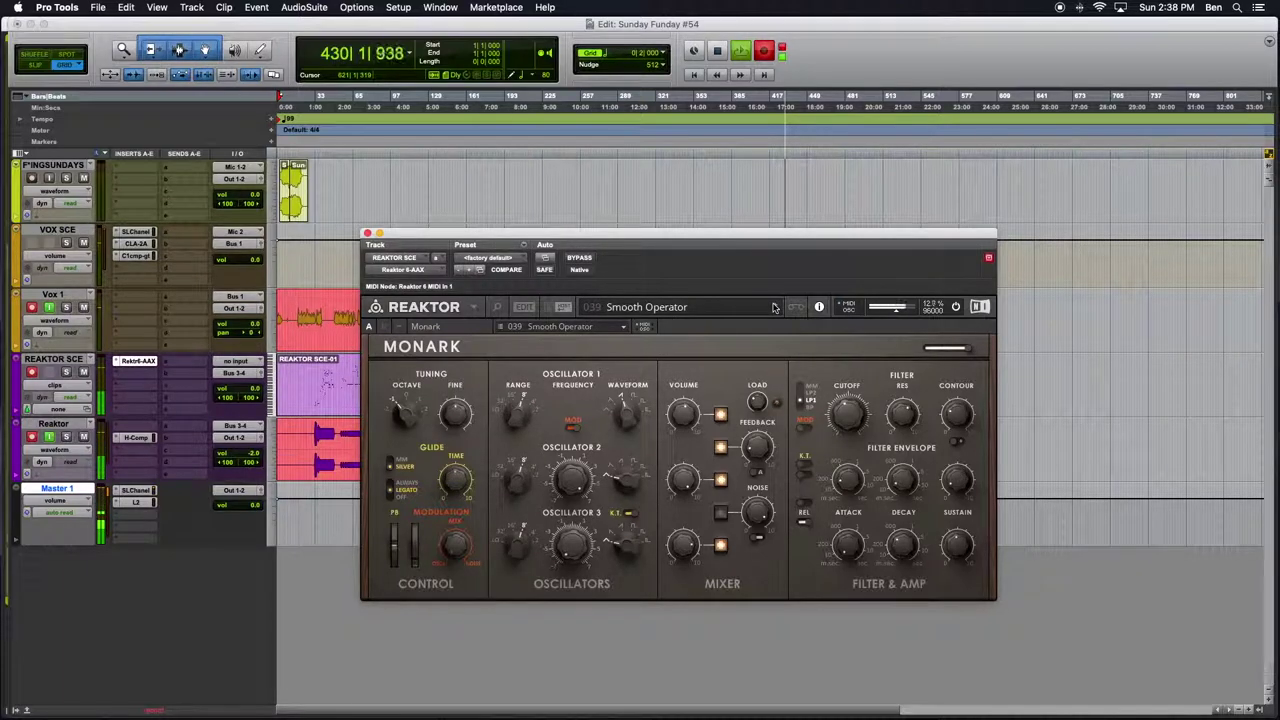
# Step onward through the sequence snapshots from Smooth Operator to Low Juice.
pyautogui.click(777, 311)
pyautogui.click(777, 311)
pyautogui.click(777, 311)
pyautogui.click(776, 311)
pyautogui.click(776, 311)
pyautogui.click(776, 311)
pyautogui.click(776, 310)
pyautogui.click(775, 305)
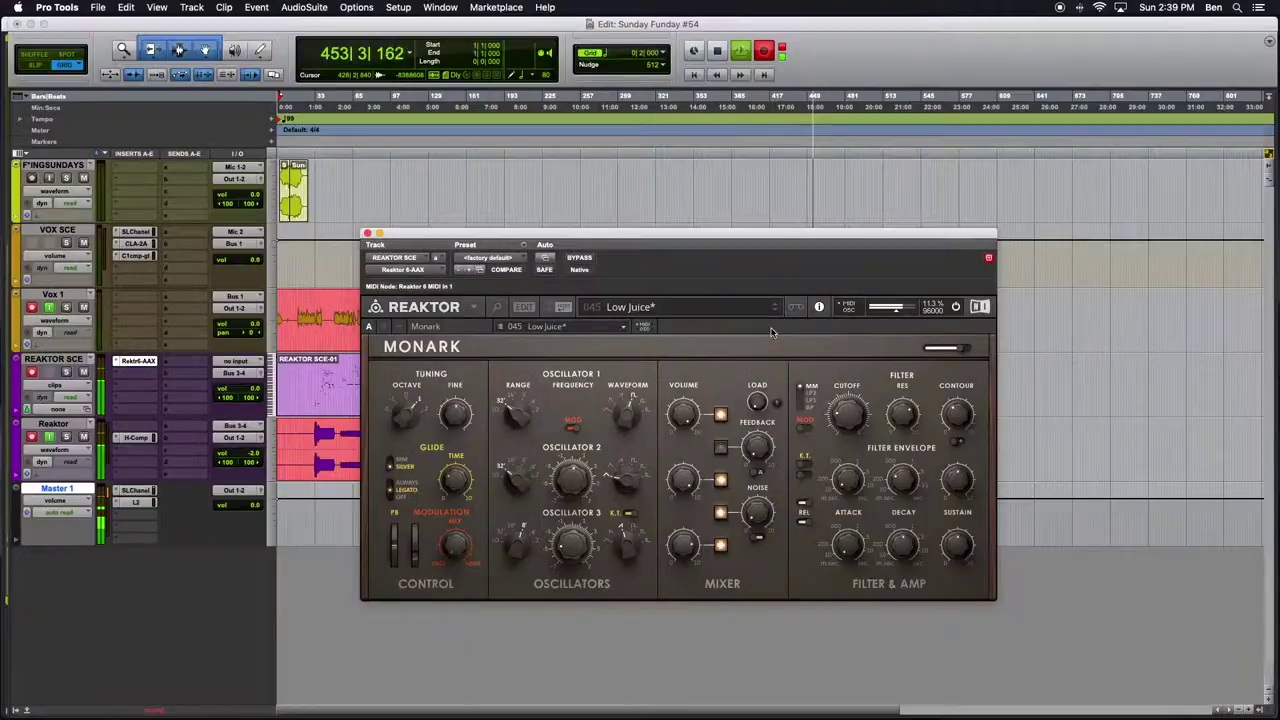
# Step forward from Low Juice through Experimental to the Krit snapshot.
pyautogui.click(776, 310)
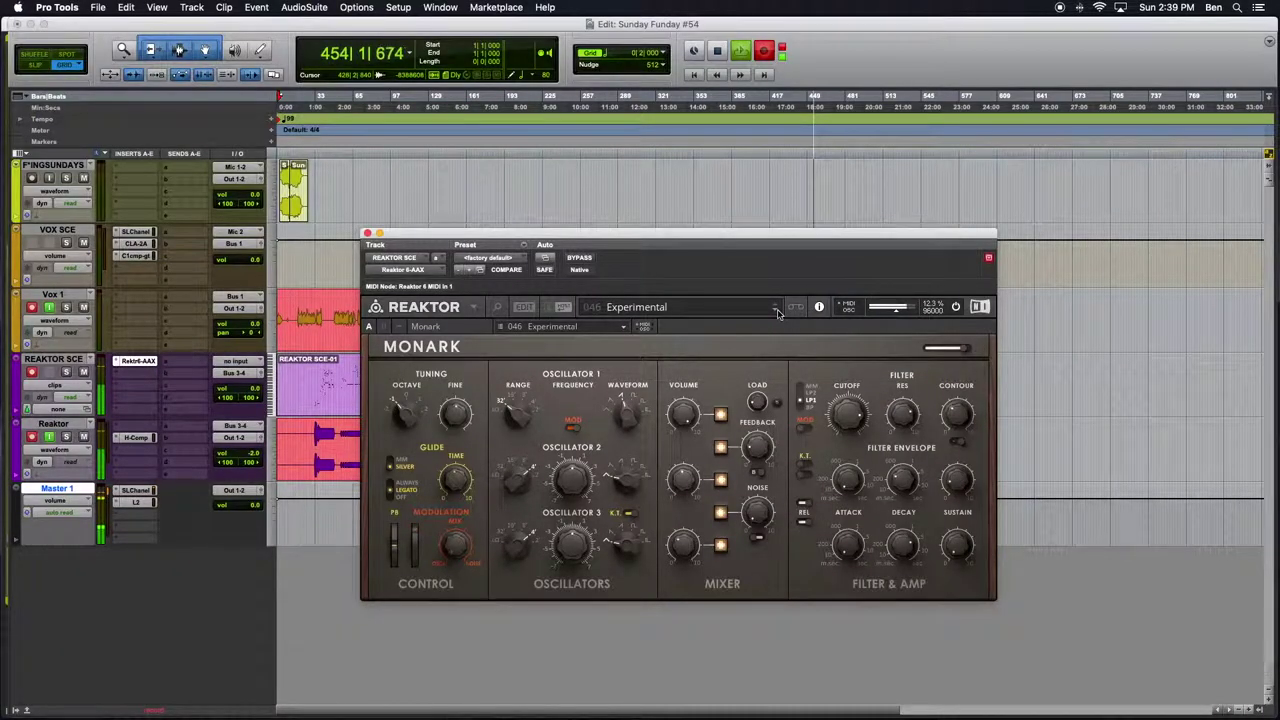
pyautogui.click(776, 310)
pyautogui.click(778, 313)
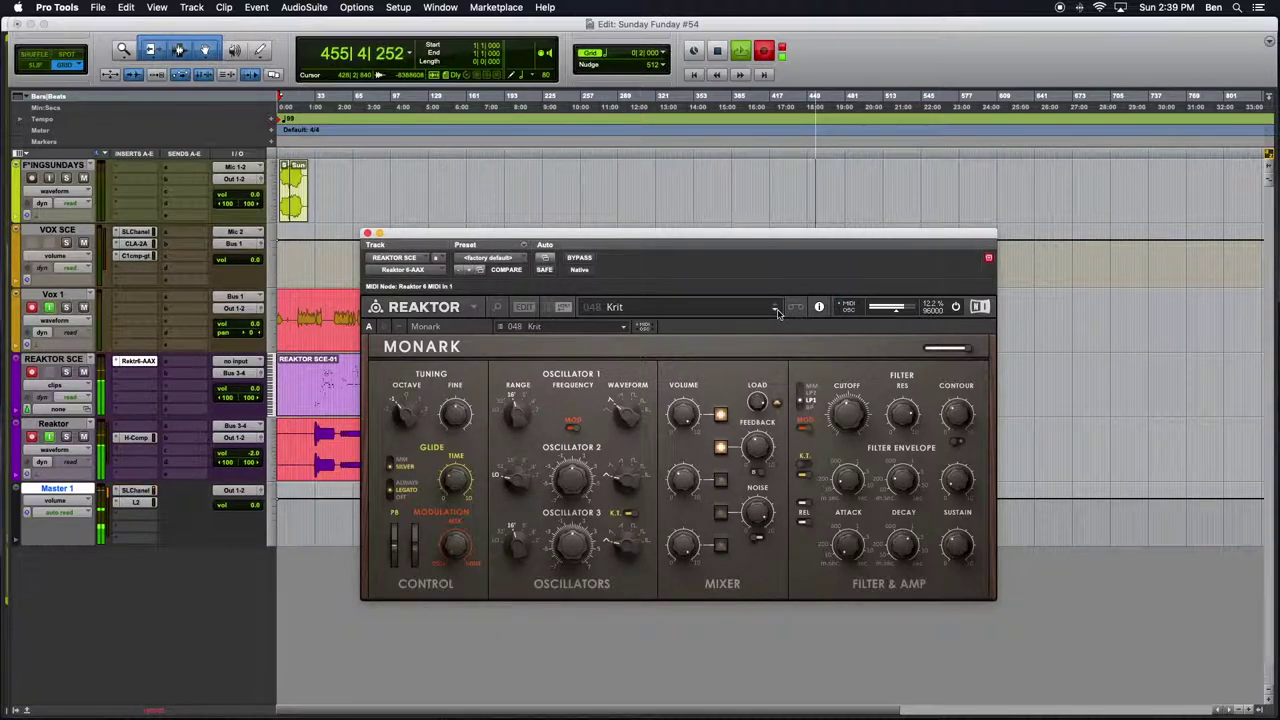
# Load the Defined snapshot from Monark's Classic bank.
pyautogui.click(730, 308)
pyautogui.moveTo(713, 320)
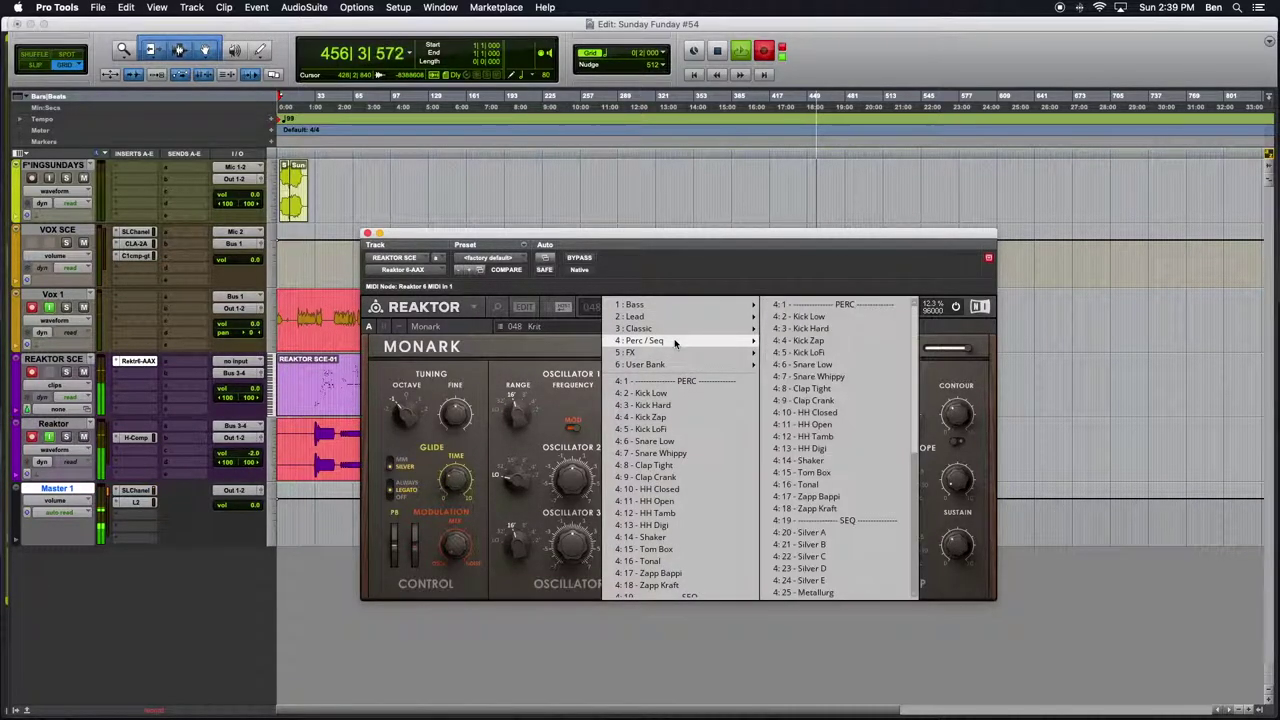
pyautogui.moveTo(660, 364)
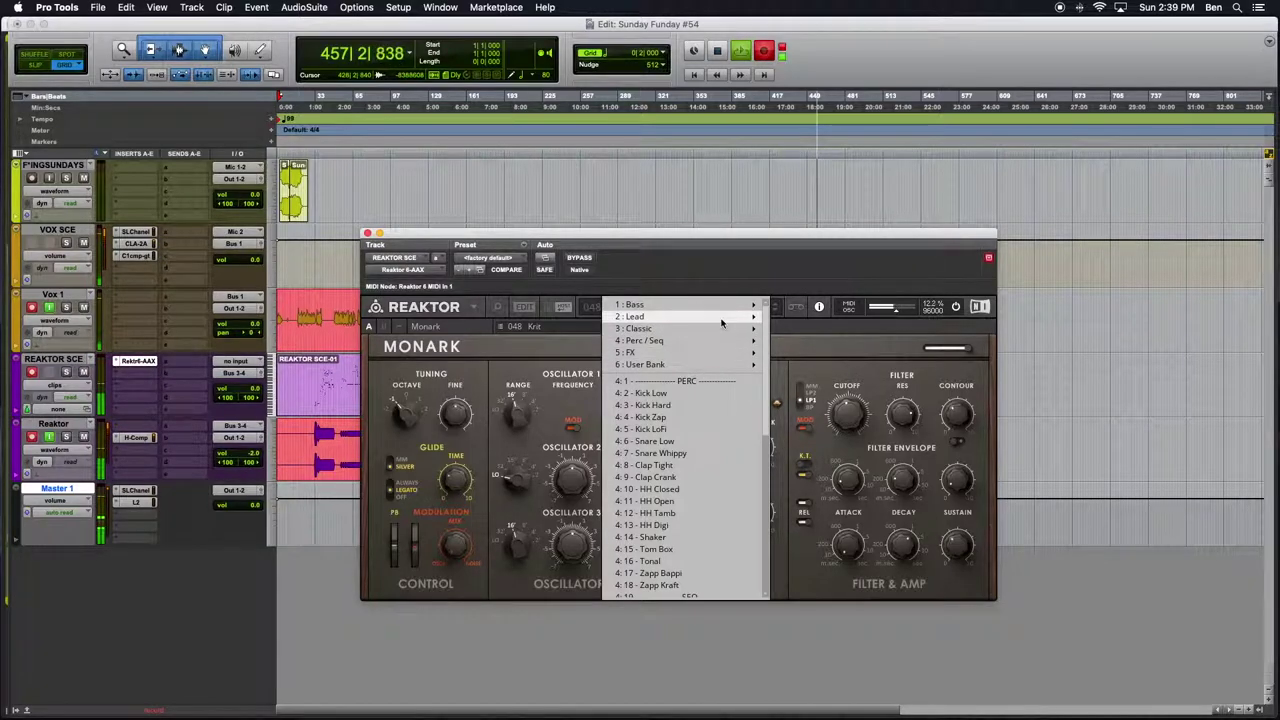
pyautogui.click(808, 305)
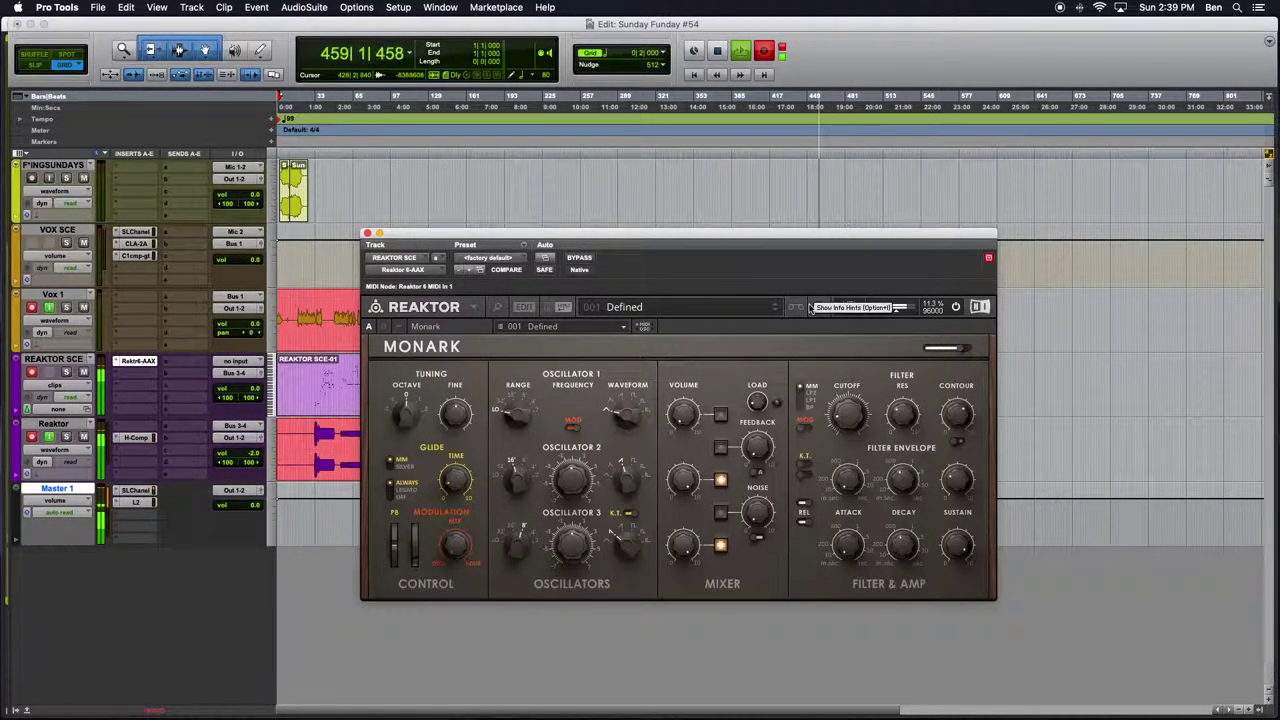
# Step forward through the Classic snapshots past Cloom to In Da House.
pyautogui.click(774, 310)
pyautogui.click(774, 310)
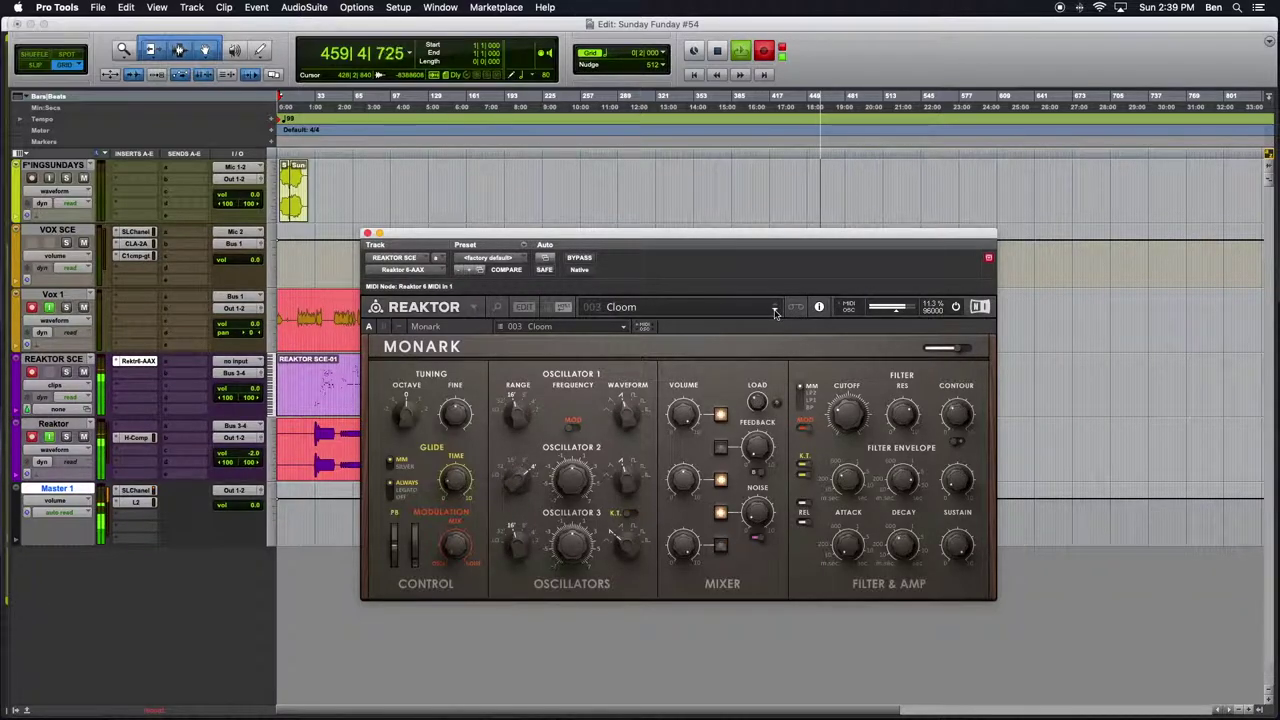
pyautogui.click(774, 310)
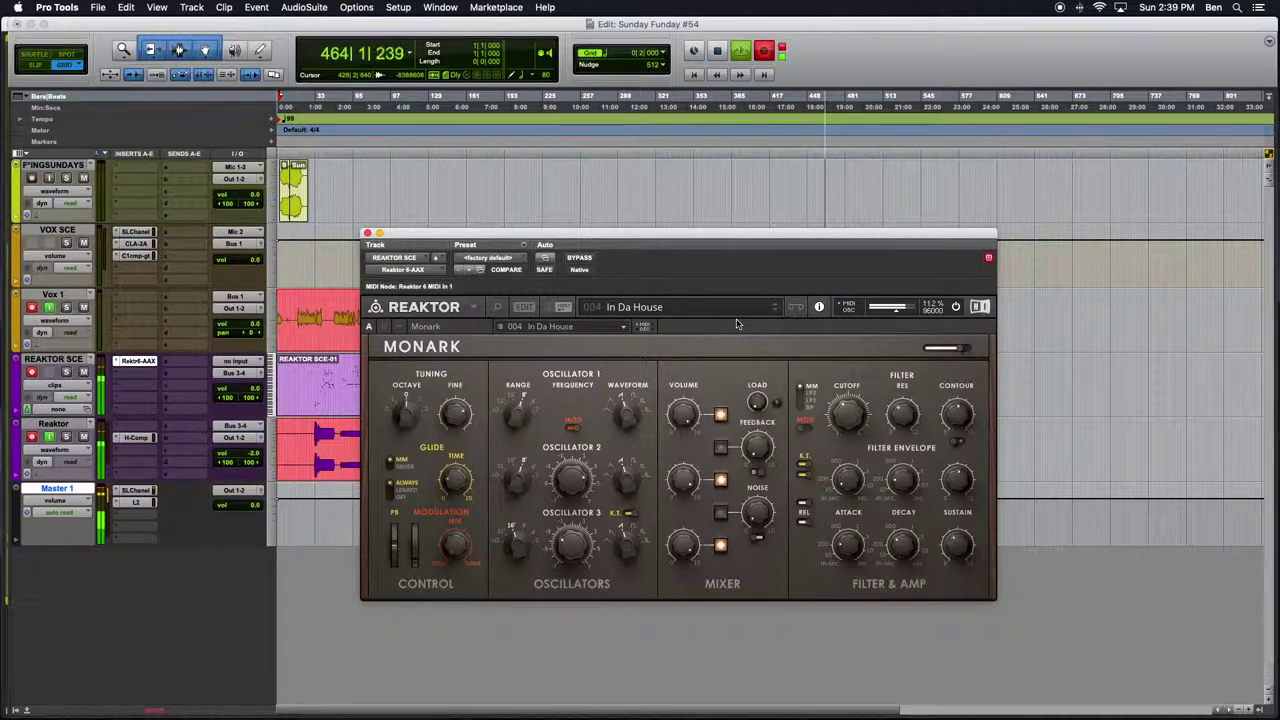
# Step forward through the Classic snapshots Blu Sunday and Cliched Rez up to Glassic.
pyautogui.click(775, 310)
pyautogui.click(775, 310)
pyautogui.click(775, 310)
pyautogui.click(775, 311)
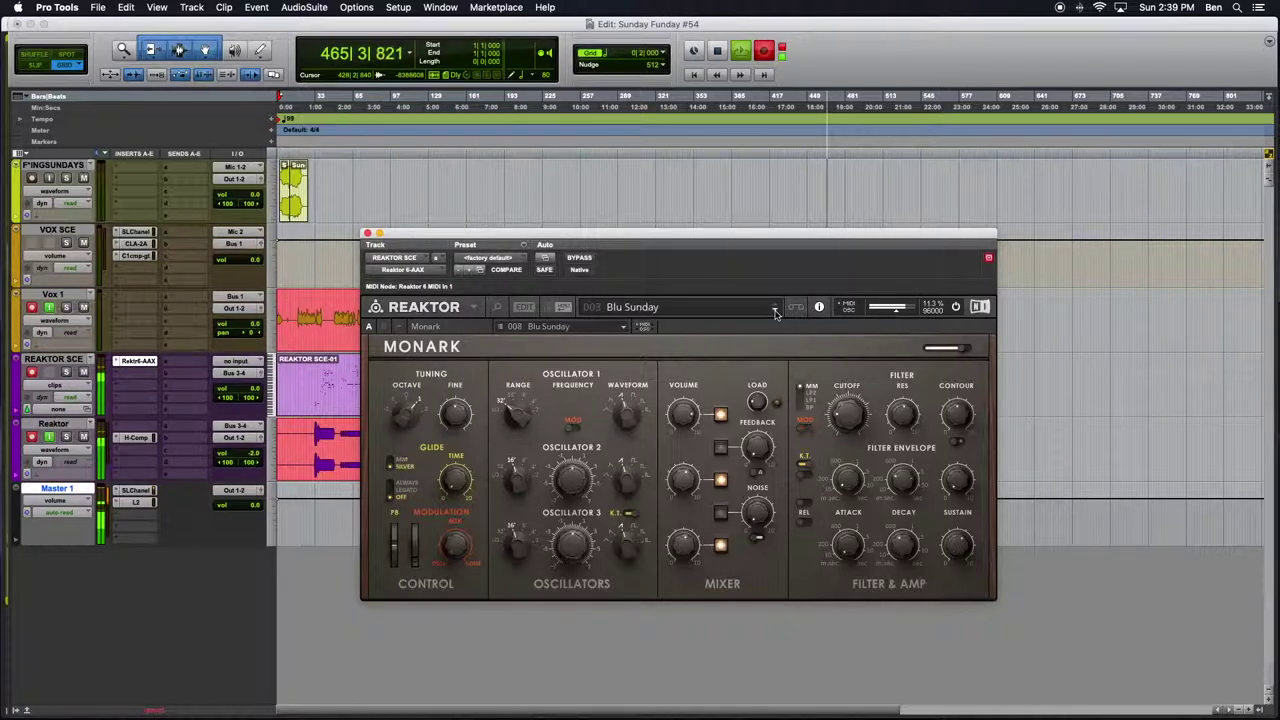
pyautogui.click(775, 311)
pyautogui.click(775, 311)
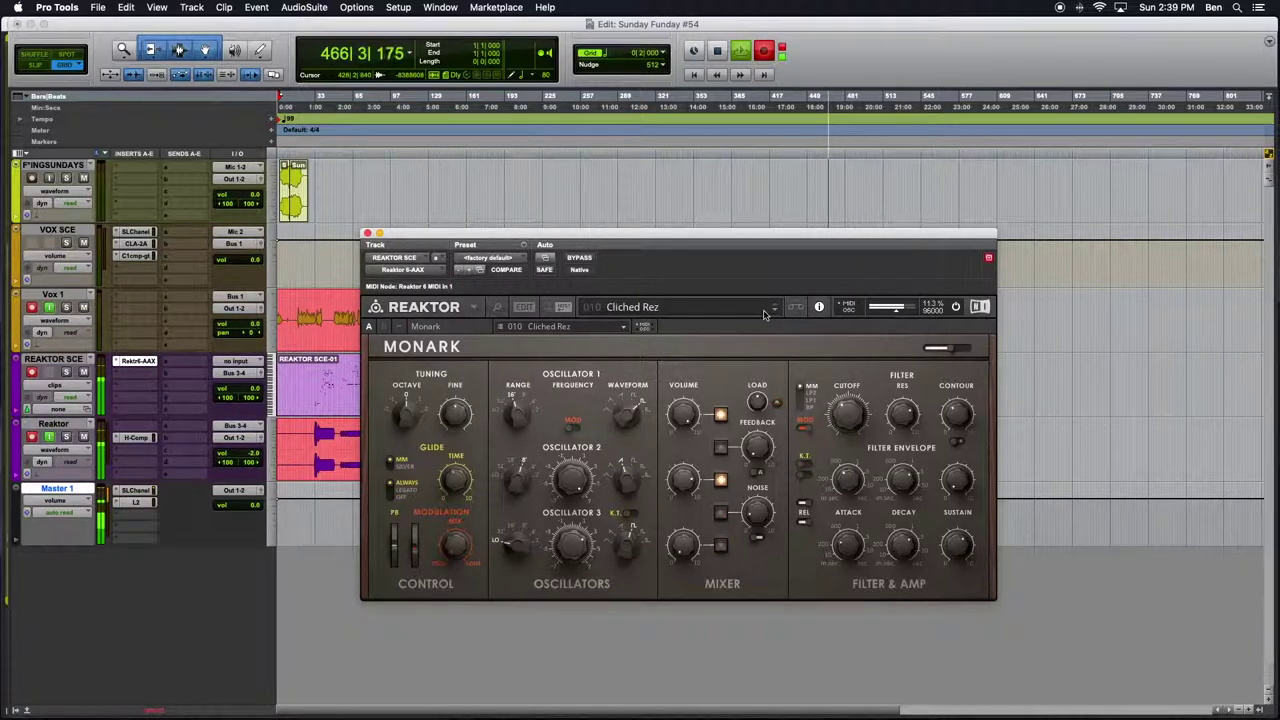
pyautogui.click(775, 311)
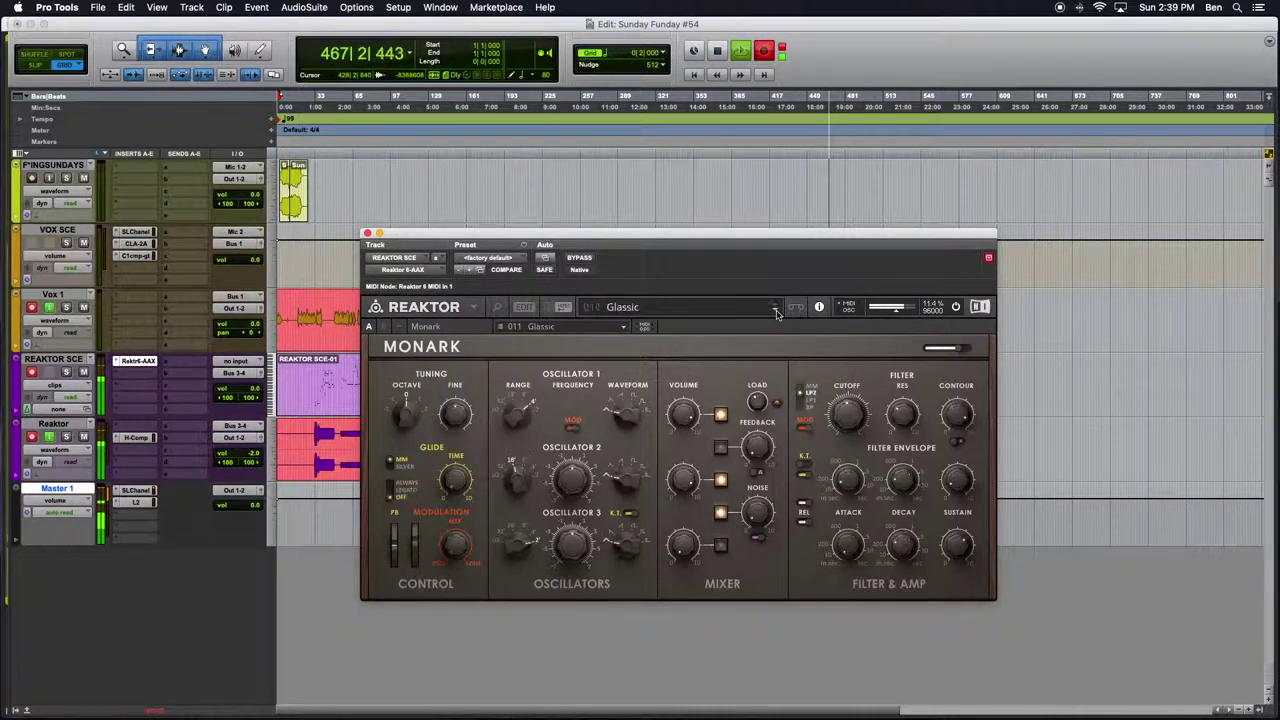
# Load the Tonextro snapshot from Monark's Lead bank.
pyautogui.click(671, 308)
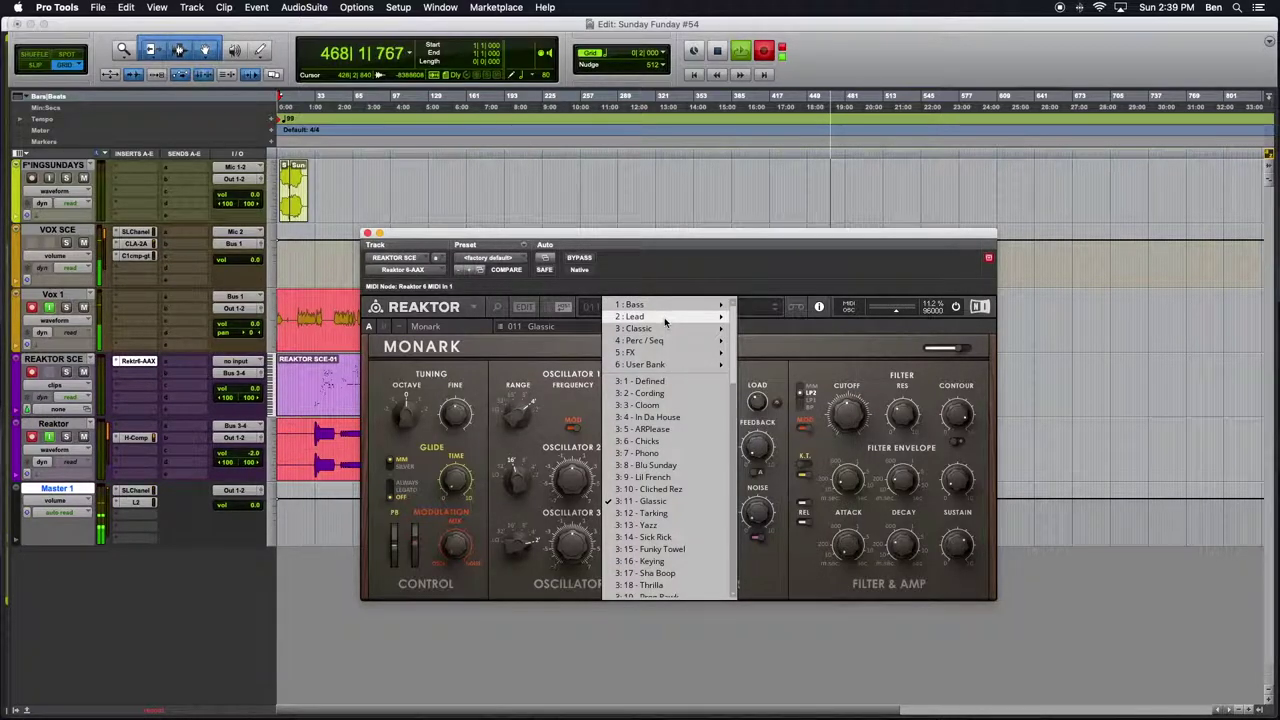
pyautogui.moveTo(706, 320)
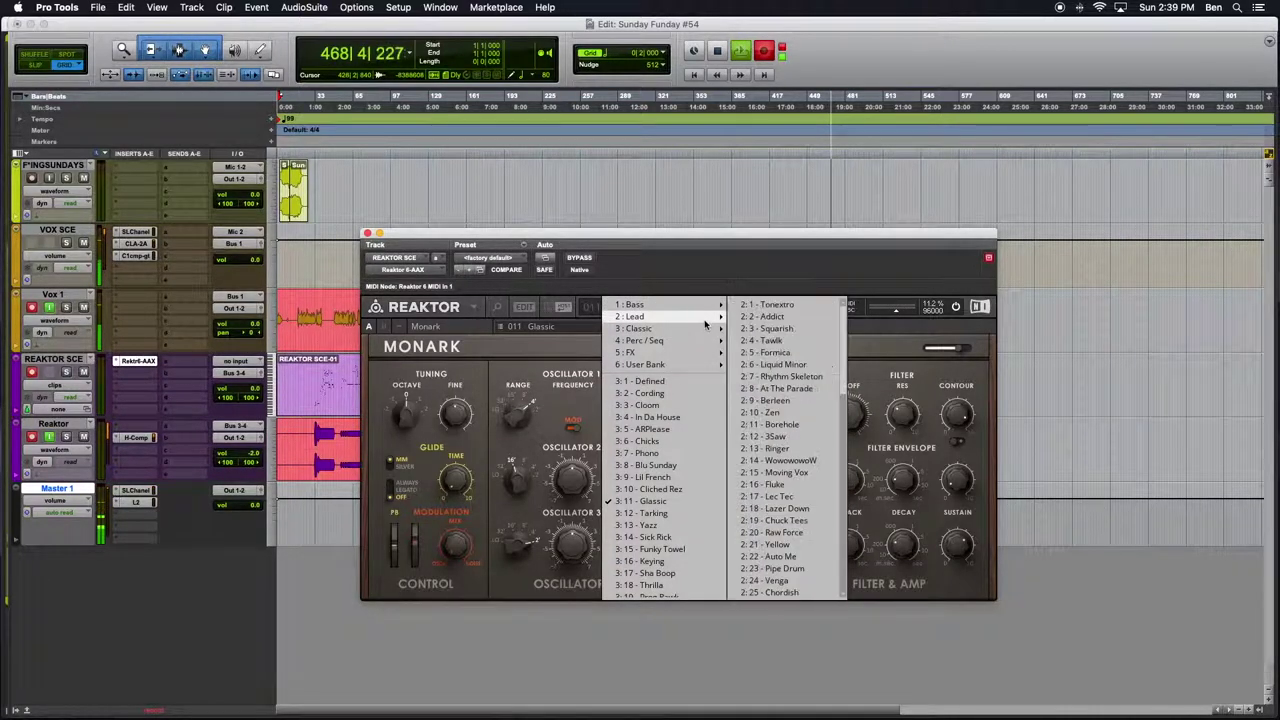
pyautogui.click(758, 306)
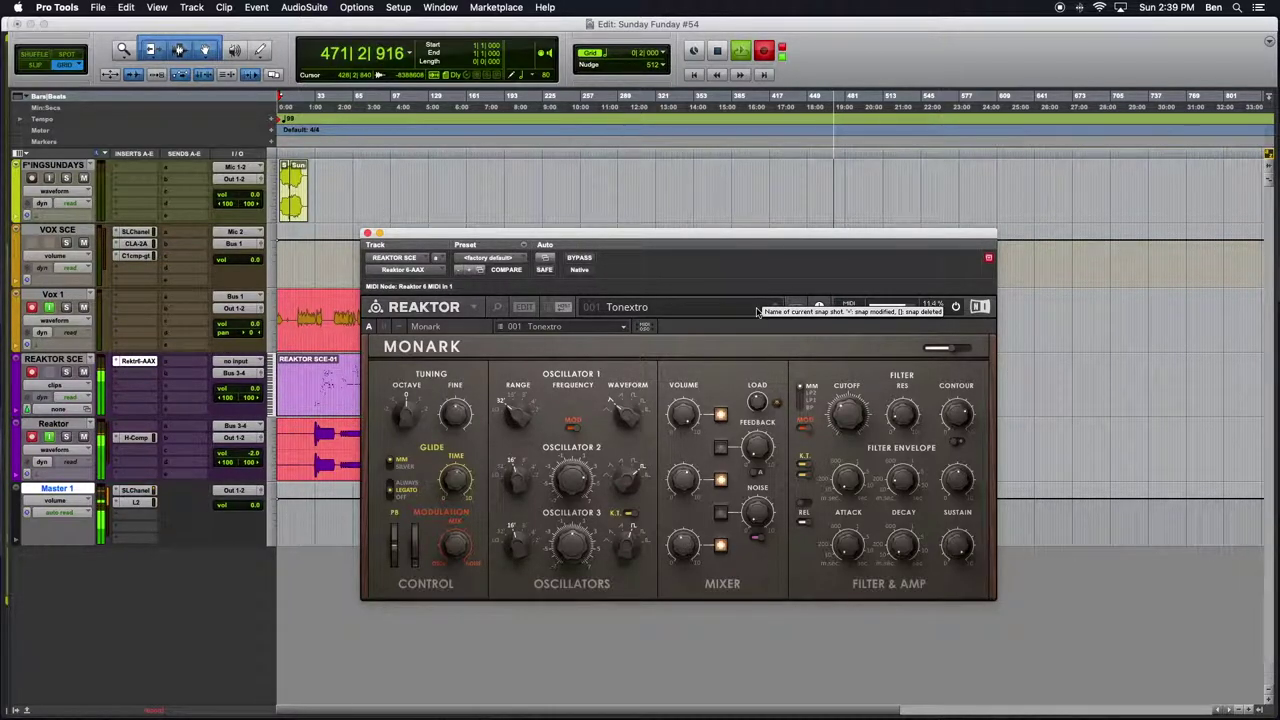
# Step forward through the Lead snapshots Addict, Squarish, Tawlk, Liquid Minor, At The Parade and Berleen up to Zen.
pyautogui.click(774, 311)
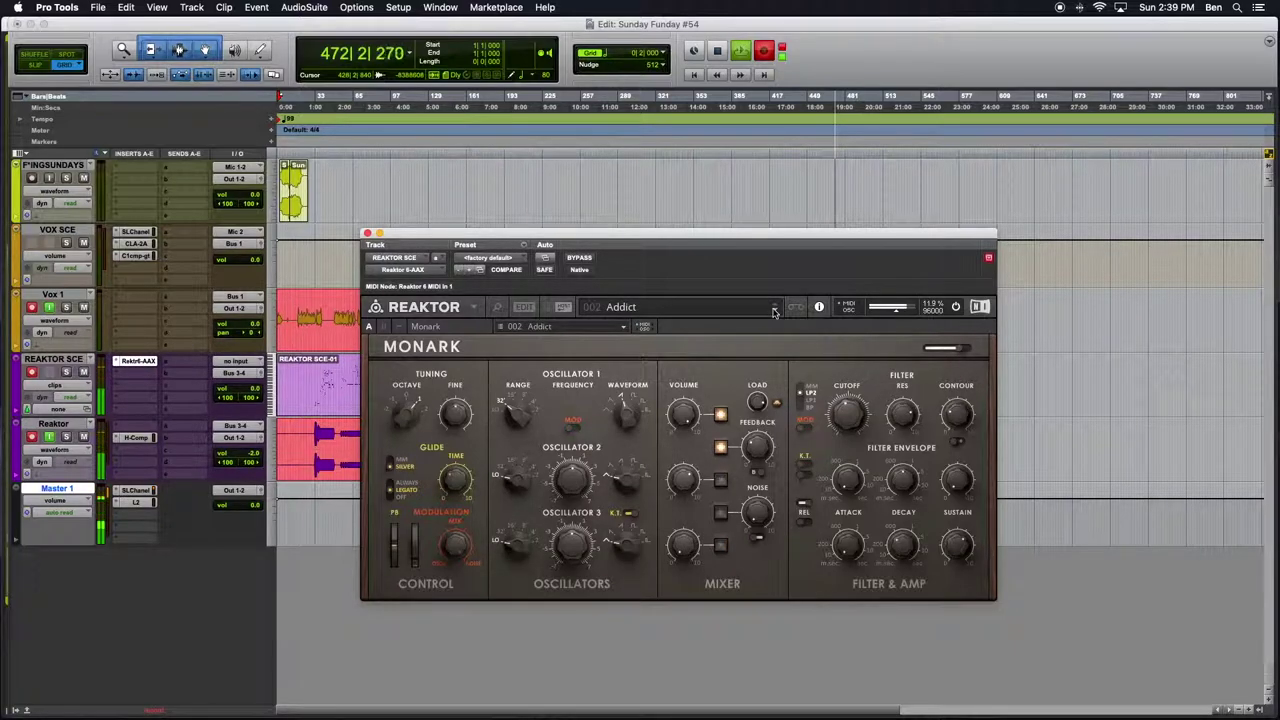
pyautogui.click(774, 311)
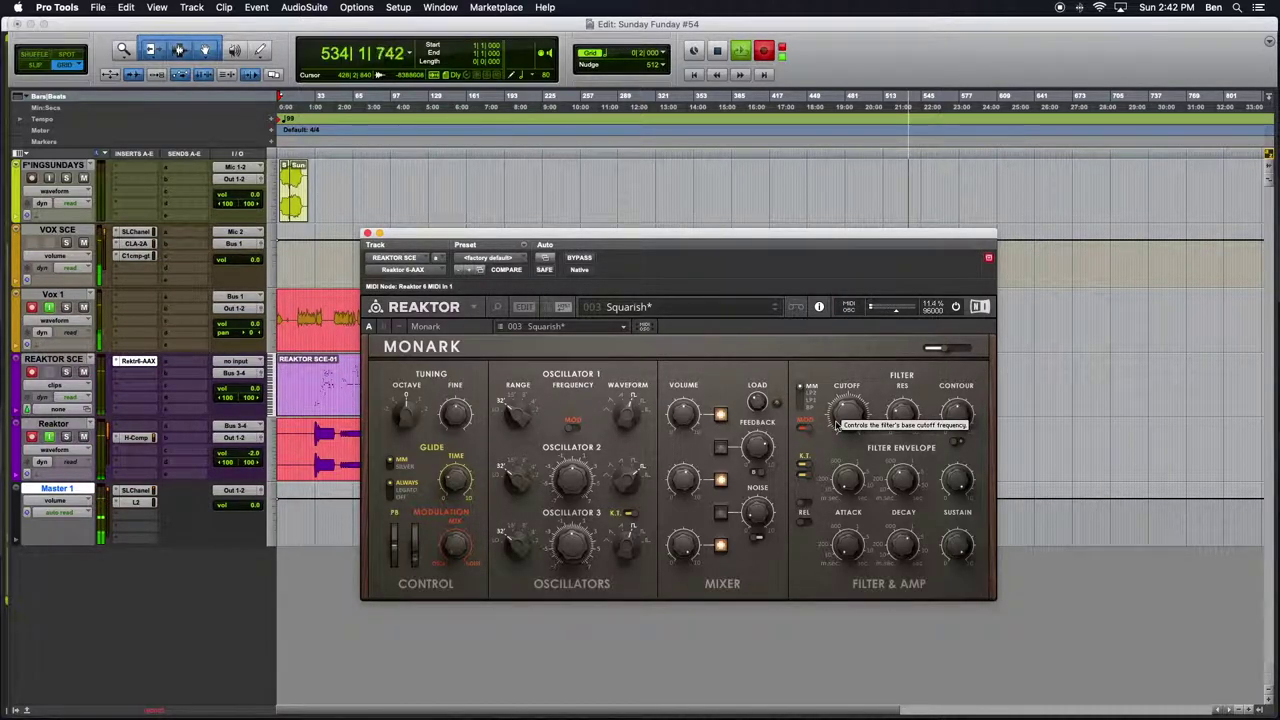
pyautogui.click(774, 310)
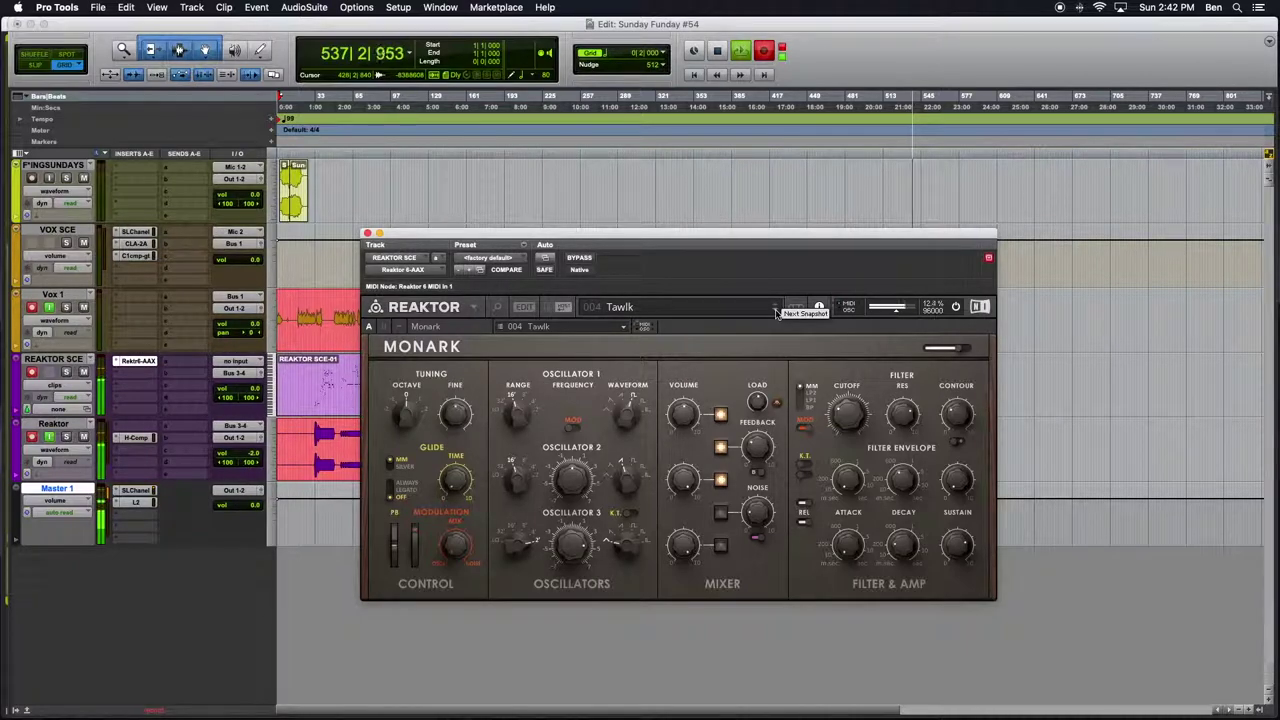
pyautogui.click(776, 312)
pyautogui.click(776, 312)
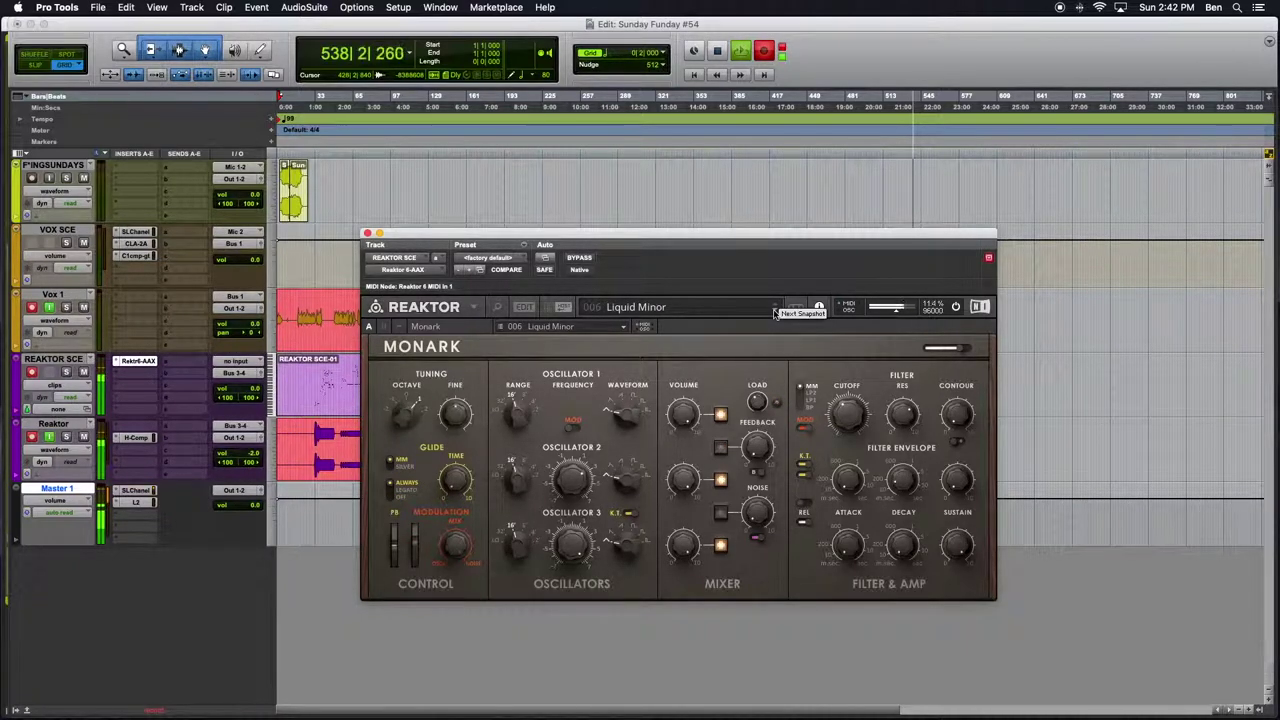
pyautogui.click(776, 311)
pyautogui.click(776, 311)
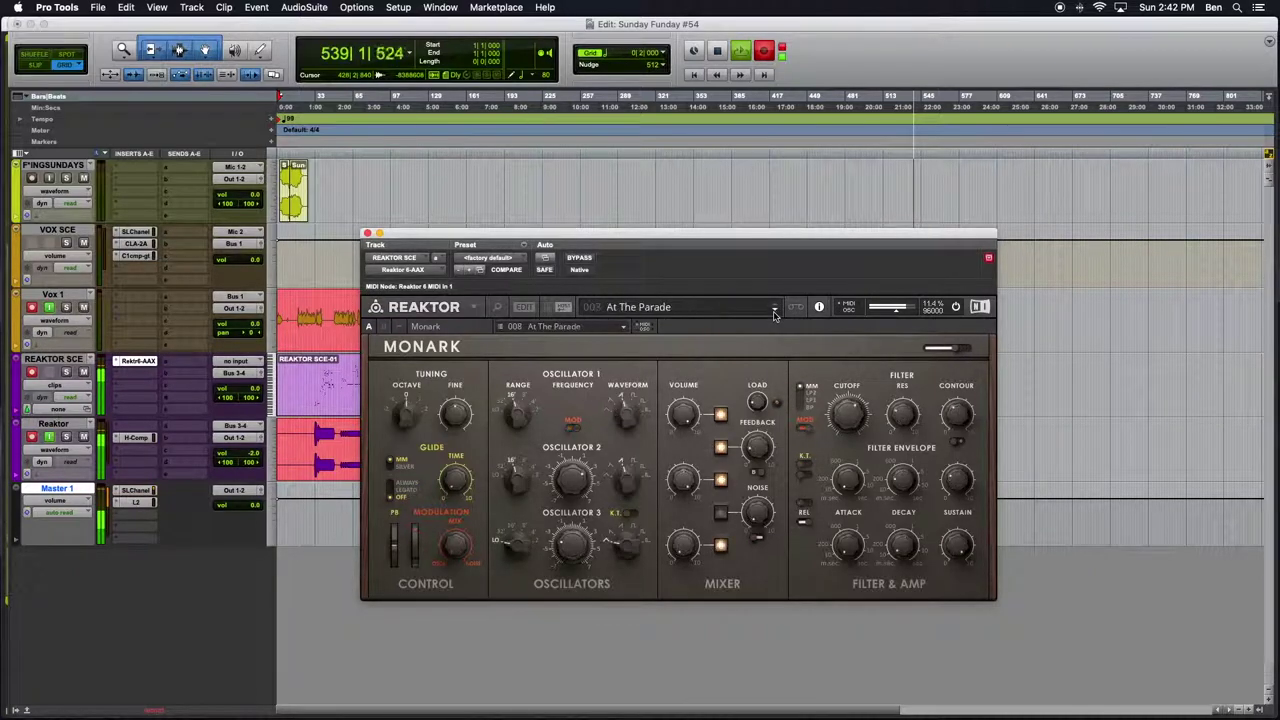
pyautogui.click(775, 312)
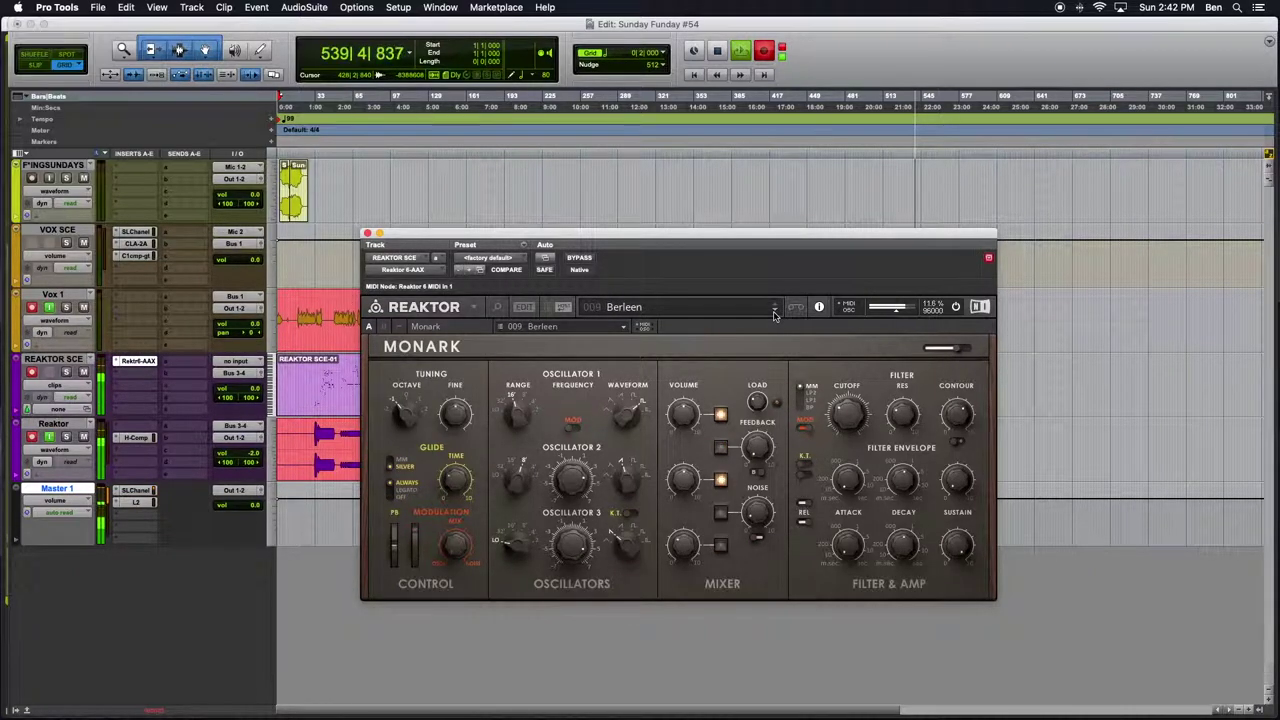
pyautogui.click(775, 312)
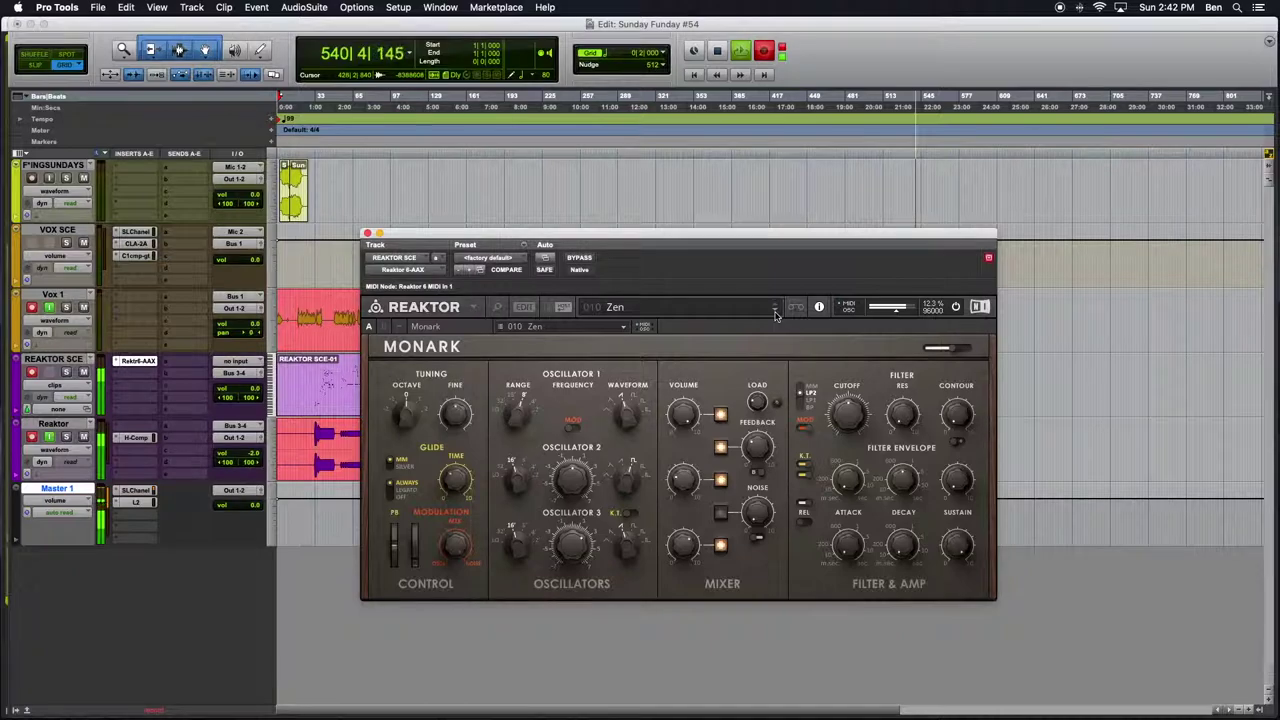
# Step forward through the Lead snapshots Borehole, Ringer and WowowowoW up to Moving Vox.
pyautogui.click(775, 312)
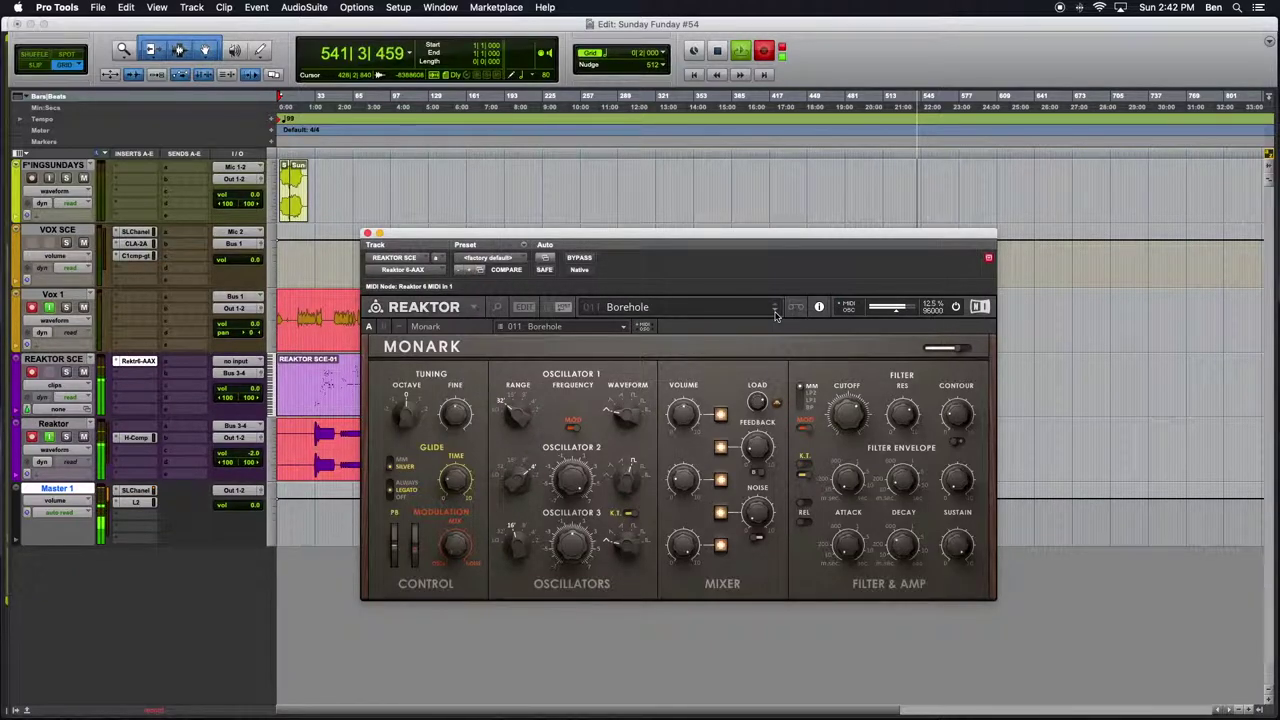
pyautogui.click(775, 312)
pyautogui.click(775, 312)
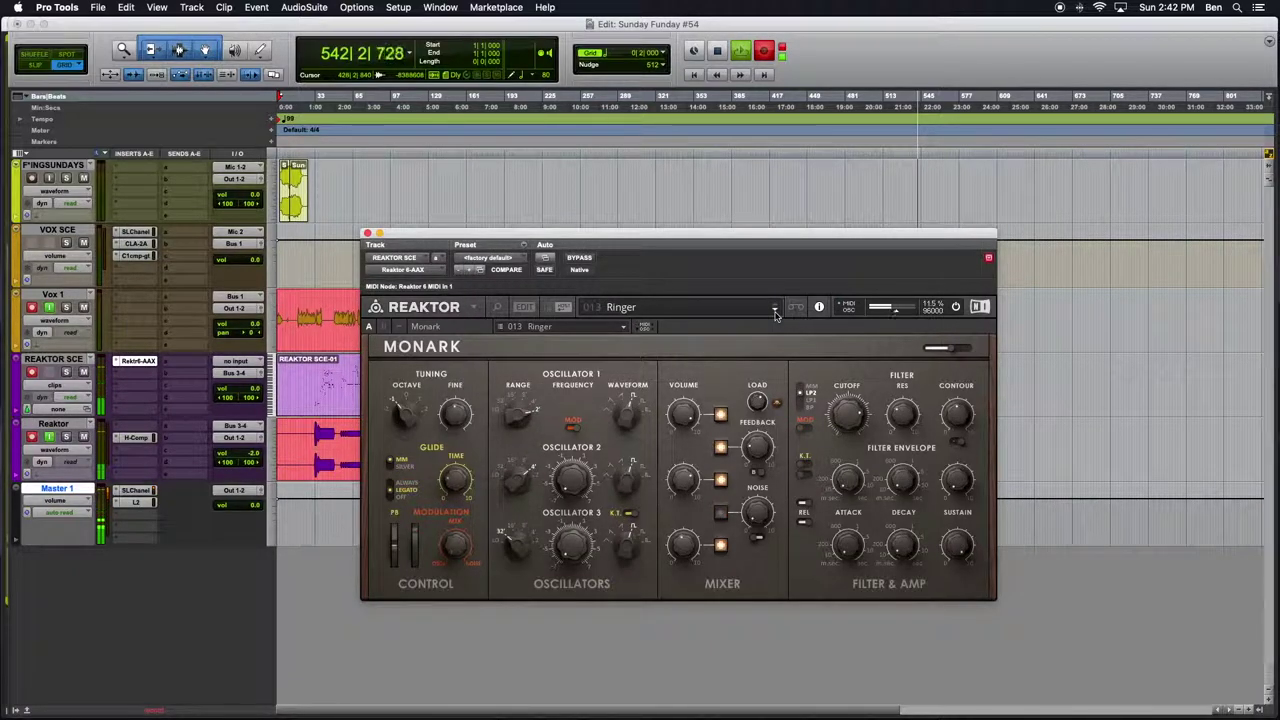
pyautogui.click(775, 312)
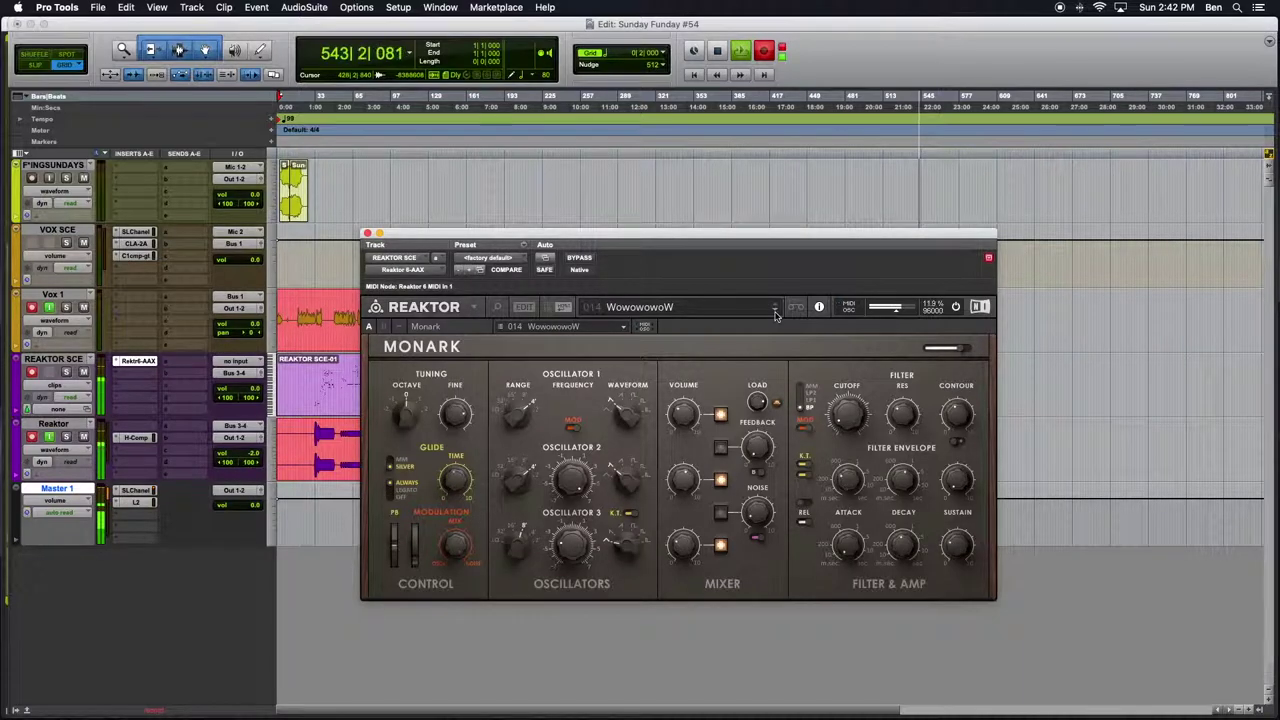
pyautogui.click(775, 312)
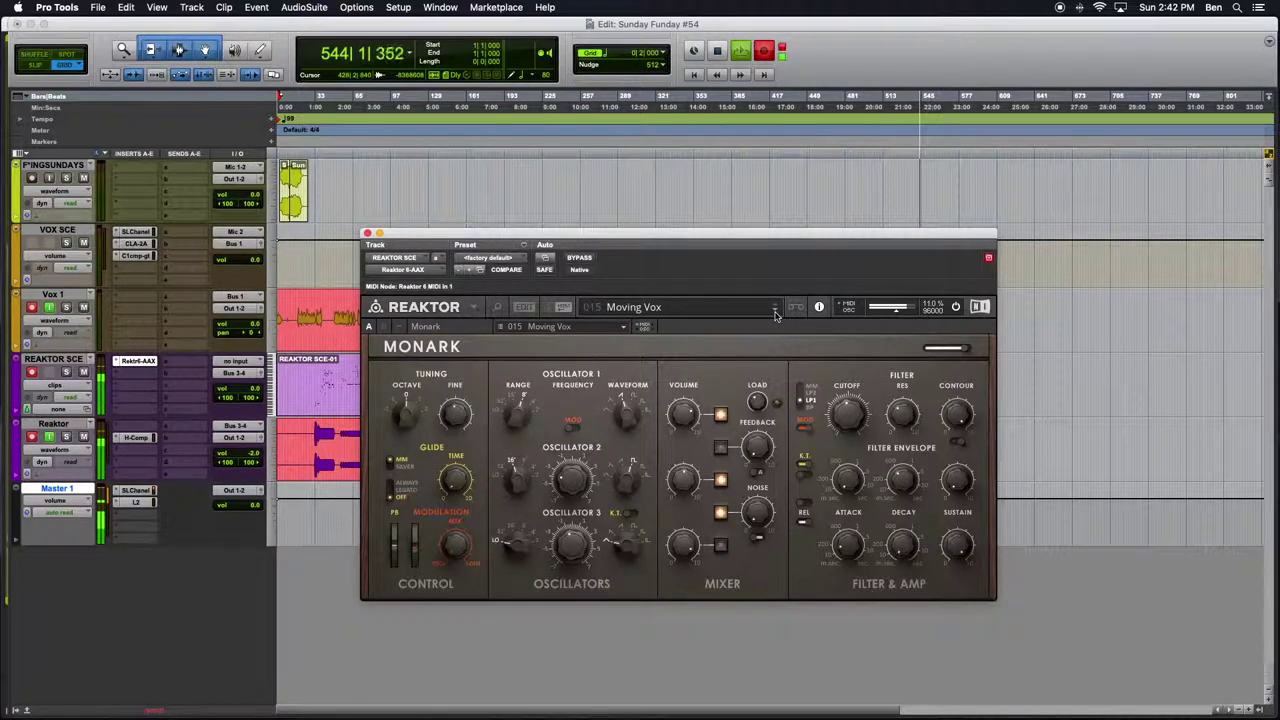
# Step forward through the Lead snapshots Lec Tec and Chuck Tees to Raw Force and sweep its filter cutoff.
pyautogui.click(775, 312)
pyautogui.click(775, 312)
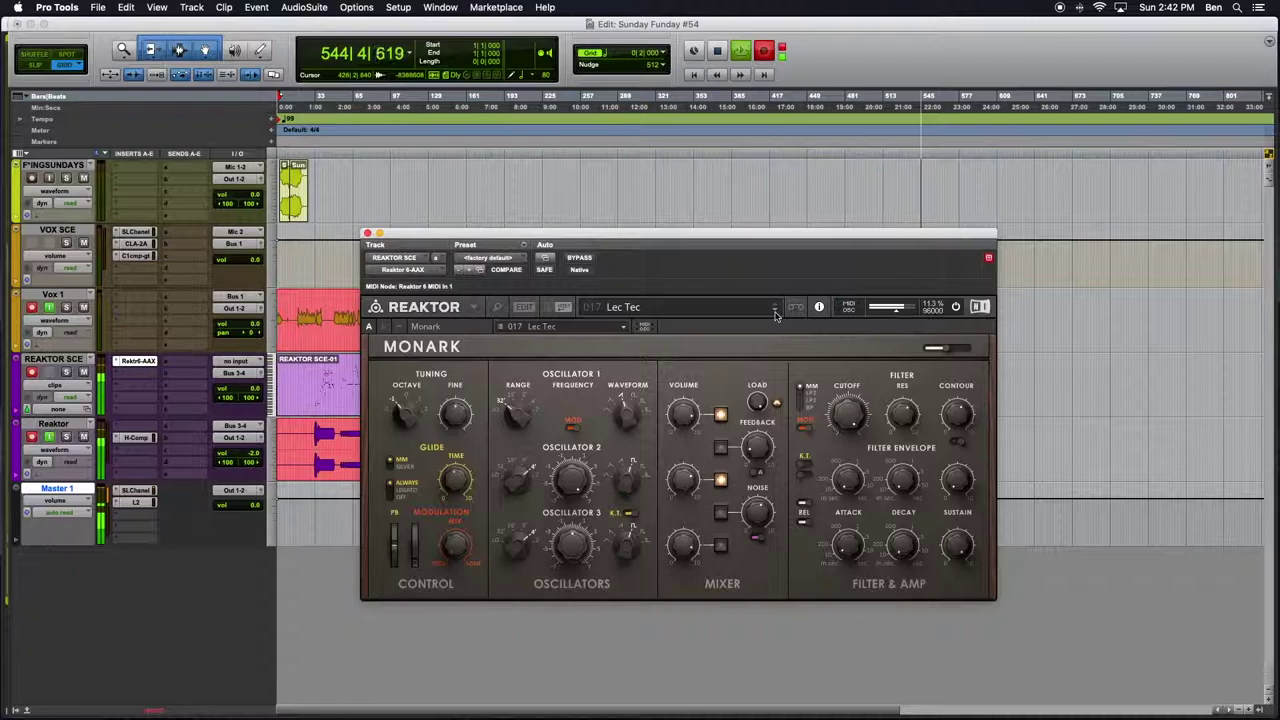
pyautogui.click(775, 312)
pyautogui.click(775, 312)
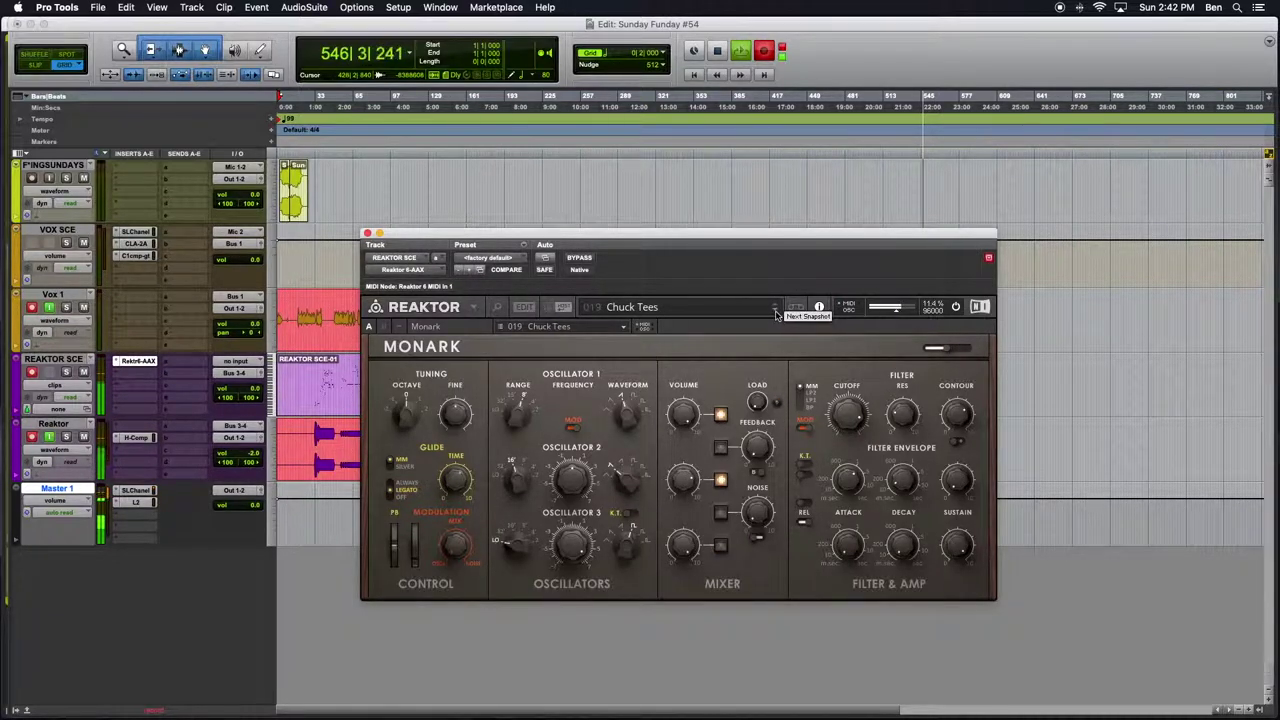
pyautogui.click(775, 312)
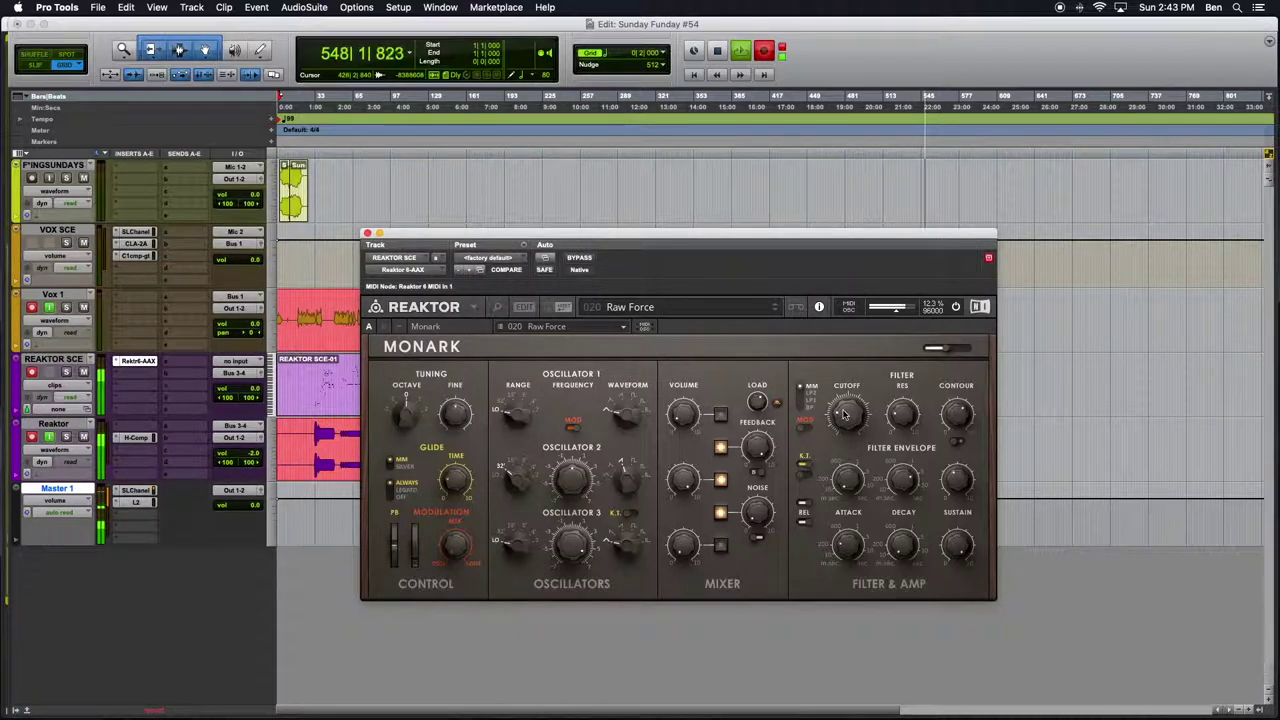
pyautogui.moveTo(847, 420); pyautogui.dragTo(848, 500)
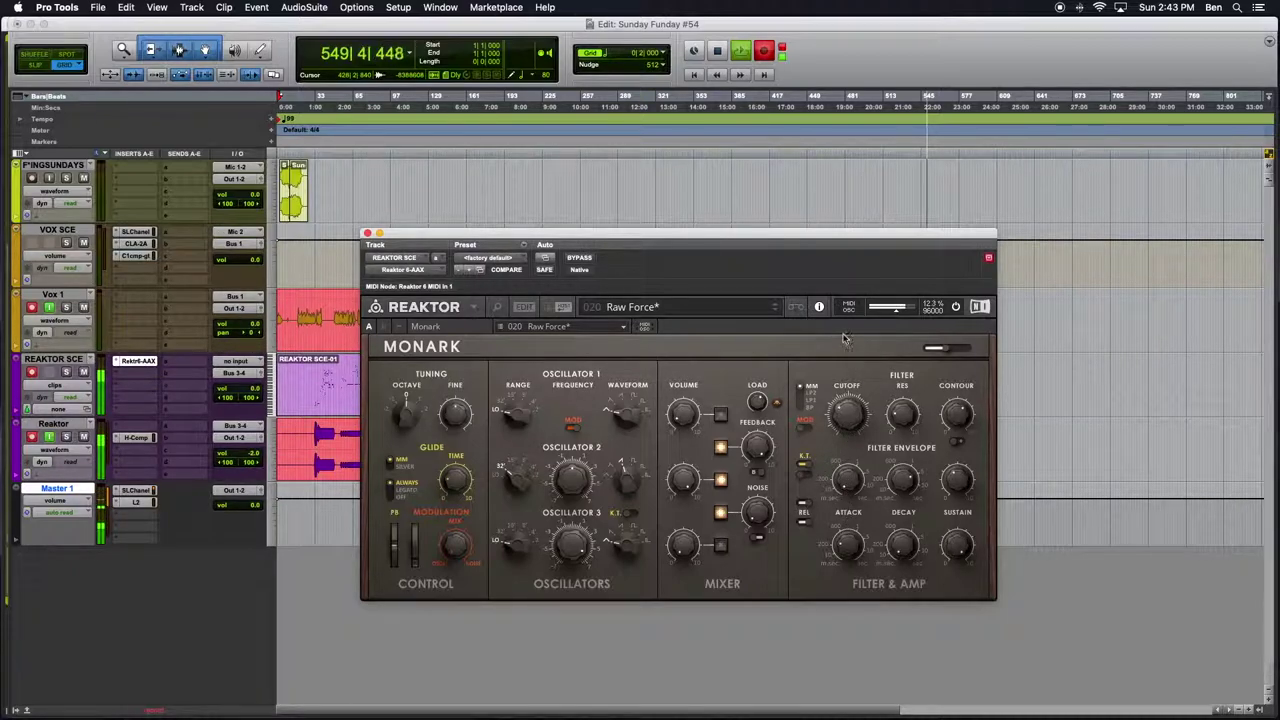
# Step forward through the Lead snapshots Yellow and Auto Me up to Chordish.
pyautogui.click(775, 311)
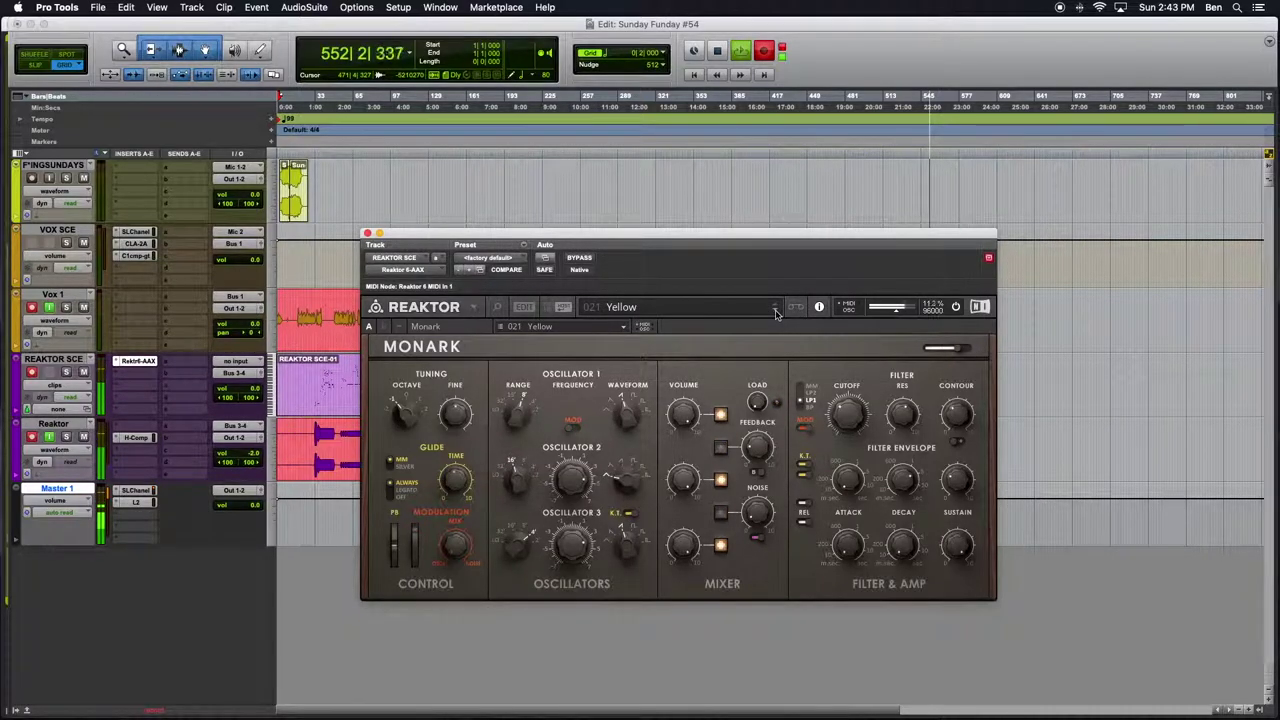
pyautogui.click(775, 311)
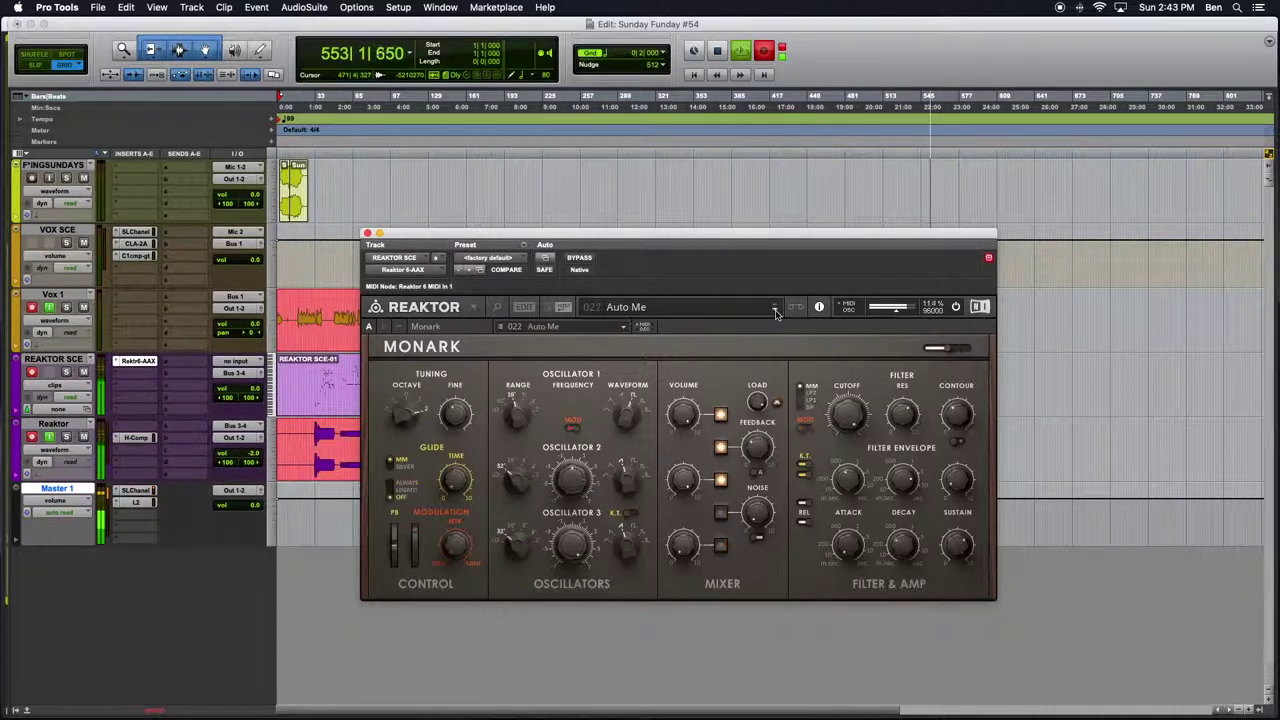
pyautogui.click(775, 311)
pyautogui.click(775, 311)
pyautogui.click(775, 311)
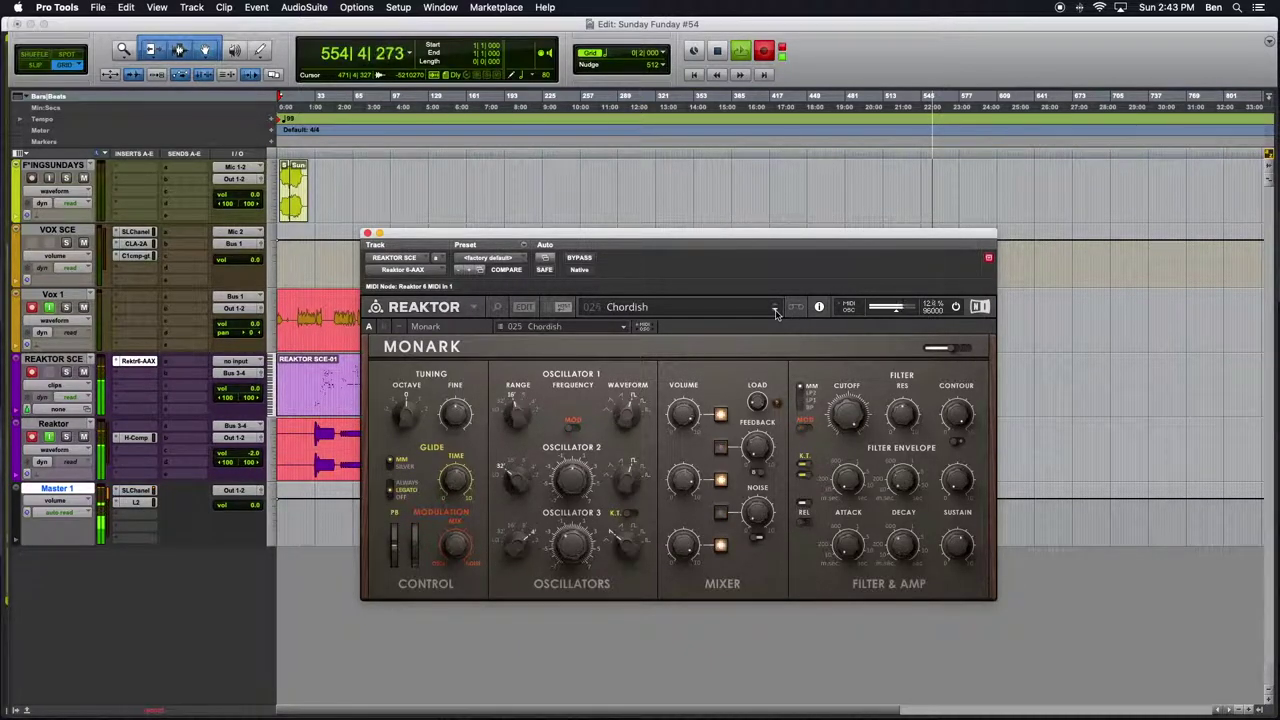
# Step forward through the Lead snapshot Wahah to Sakwenzer and adjust its filter cutoff.
pyautogui.click(775, 311)
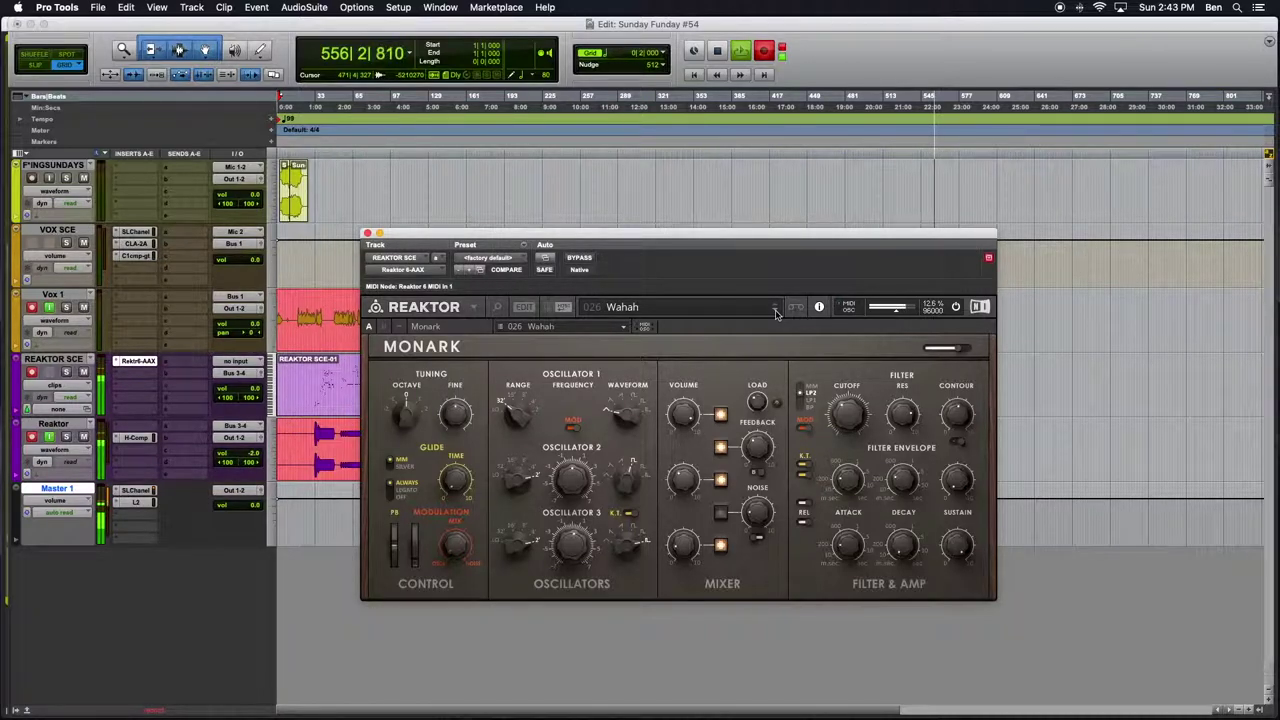
pyautogui.click(775, 311)
pyautogui.click(775, 311)
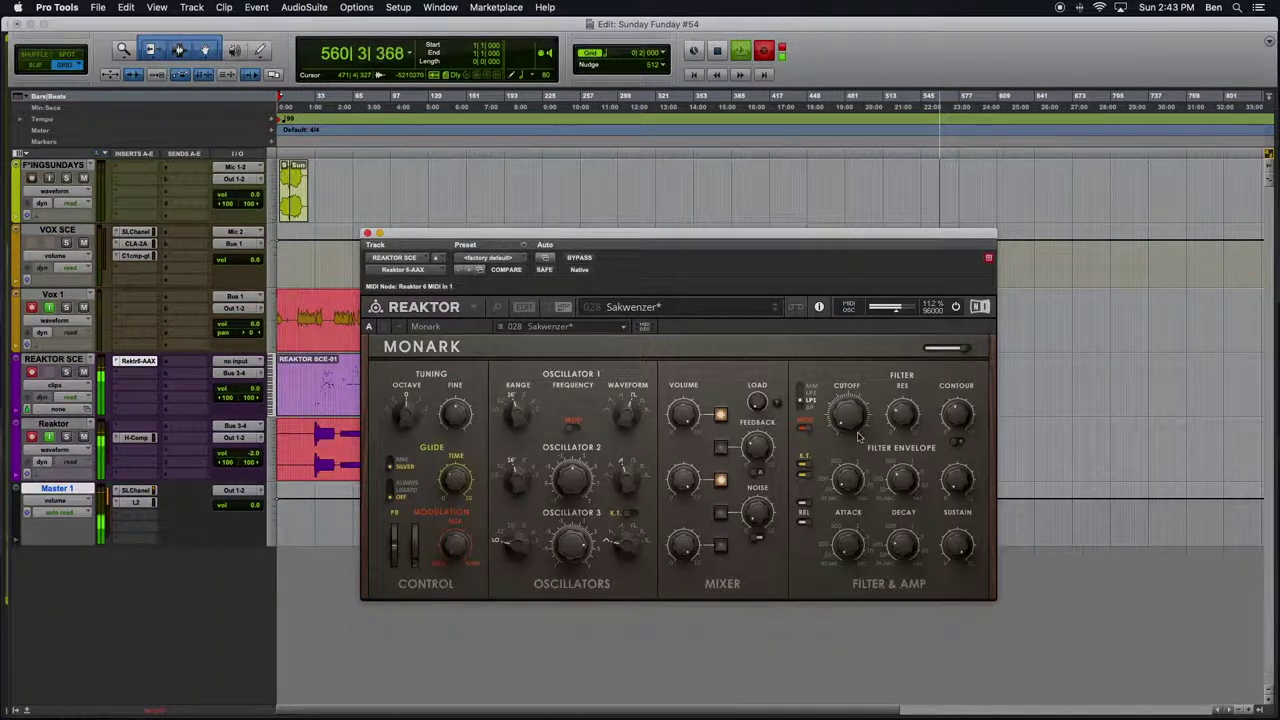
pyautogui.moveTo(885, 443); pyautogui.dragTo(866, 461)
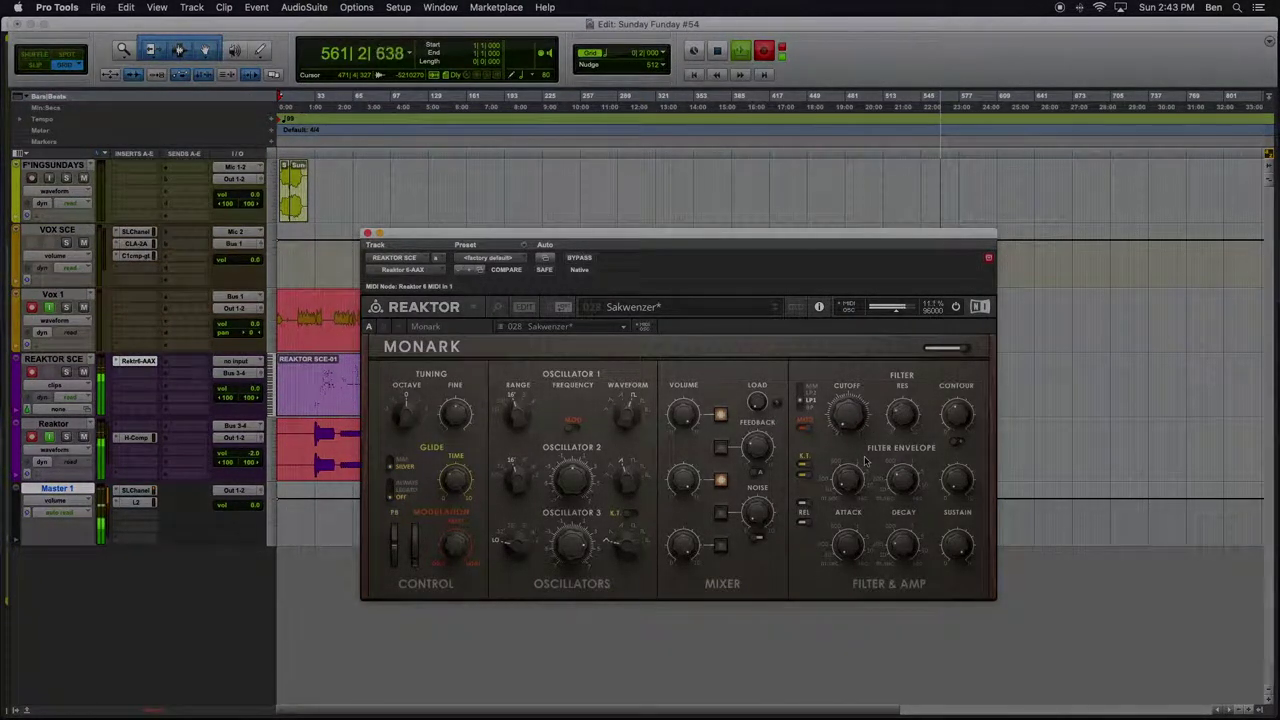